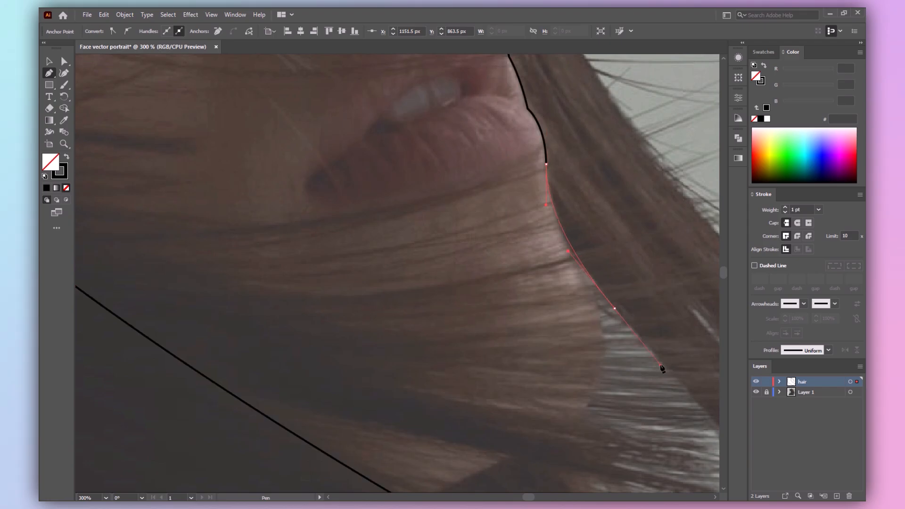
Continue the hair outline past the chin and along the lower wind-blown strand to the photo's edge and back
left_click_drag(657, 309, 523, 39)
key("ctrl+minus")
key("ctrl+minus")
key("ctrl+minus")
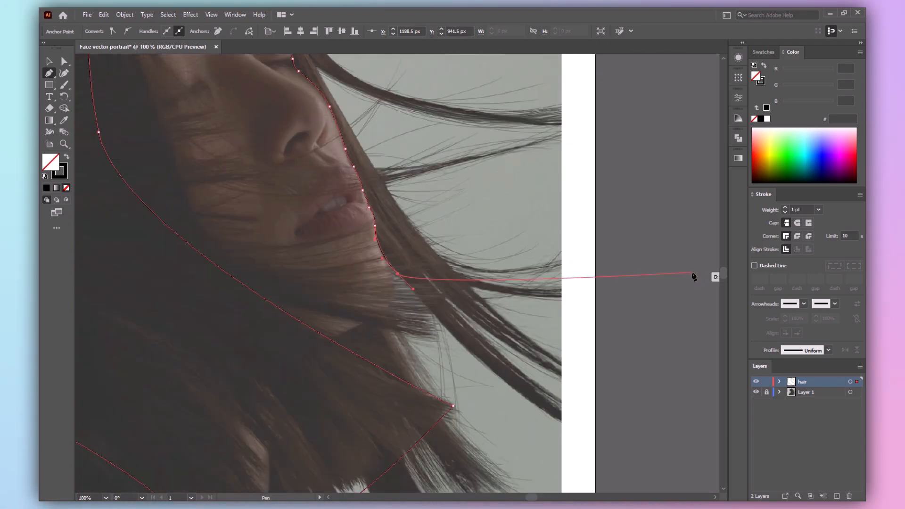
left_click_drag(562, 422, 659, 481)
left_click(562, 422)
left_click(562, 400)
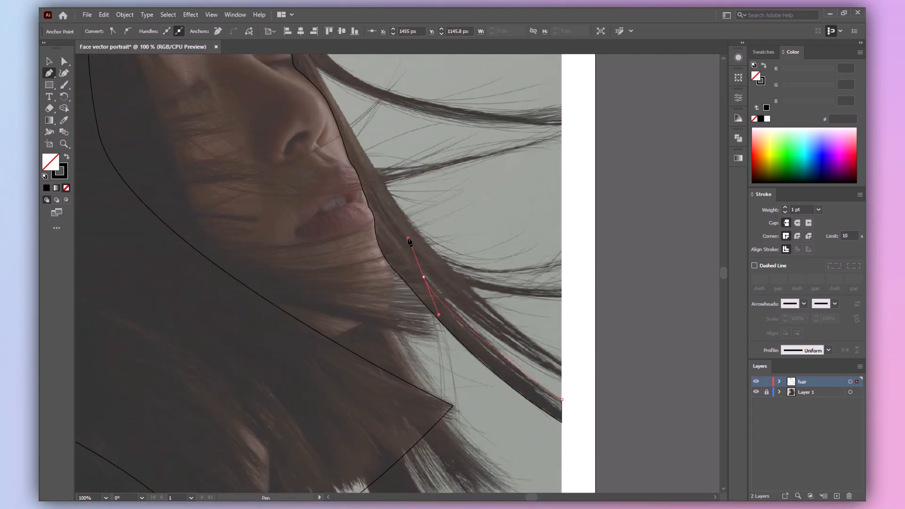
Trace the upper edge of the wind-blown strands back to the face and close the hair outline over the crown
left_click_drag(562, 378, 606, 402)
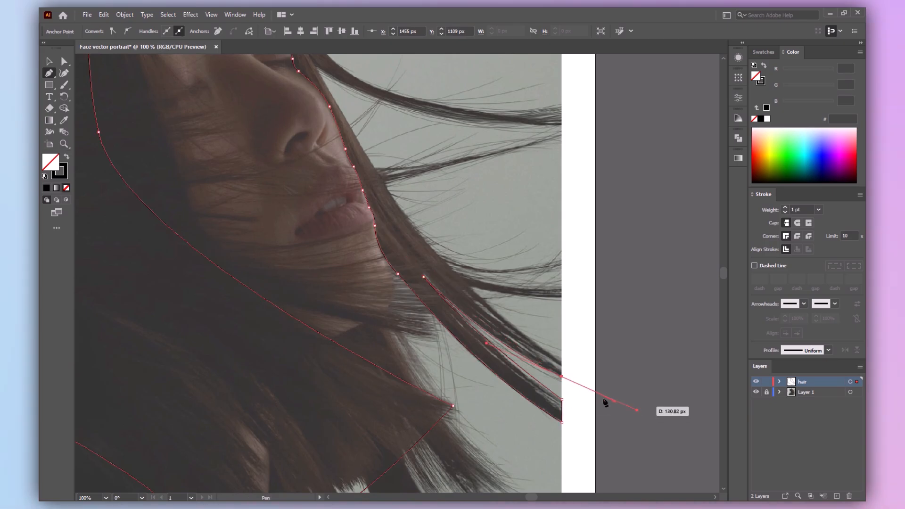
left_click(562, 356)
left_click_drag(552, 346, 639, 402)
left_click_drag(433, 178, 481, 219)
left_click_drag(396, 168, 294, 92)
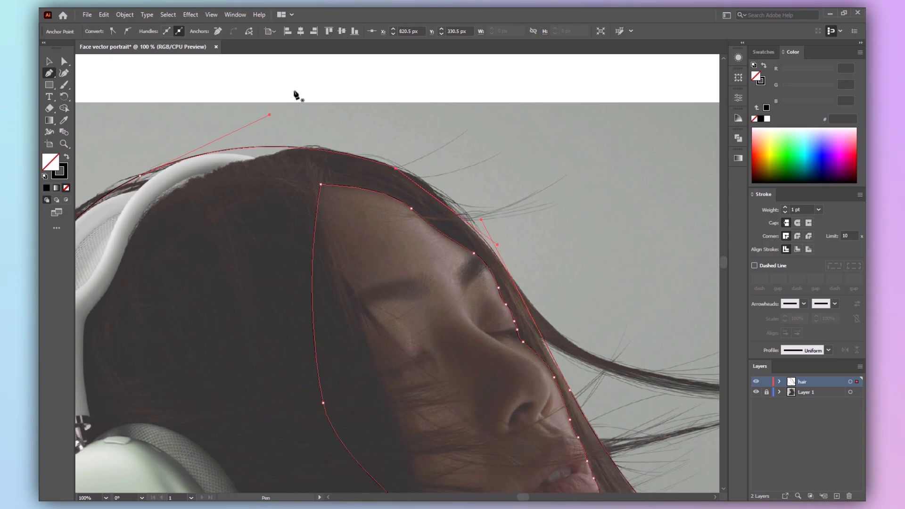
left_click_drag(395, 169, 320, 137)
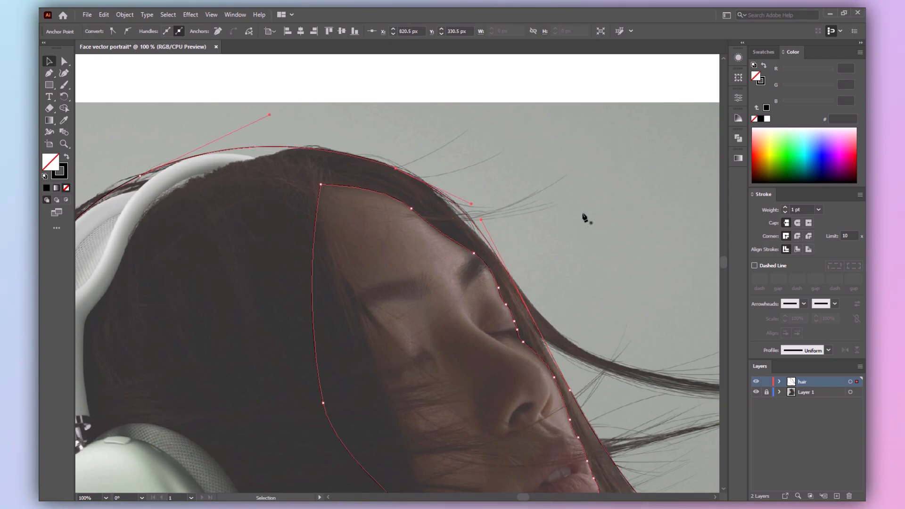
key("ctrl+shift+a")
Draw a narrow curved wedge over the neck gap and cut it out of the lower hair shape with Shape Builder
key("ctrl+0")
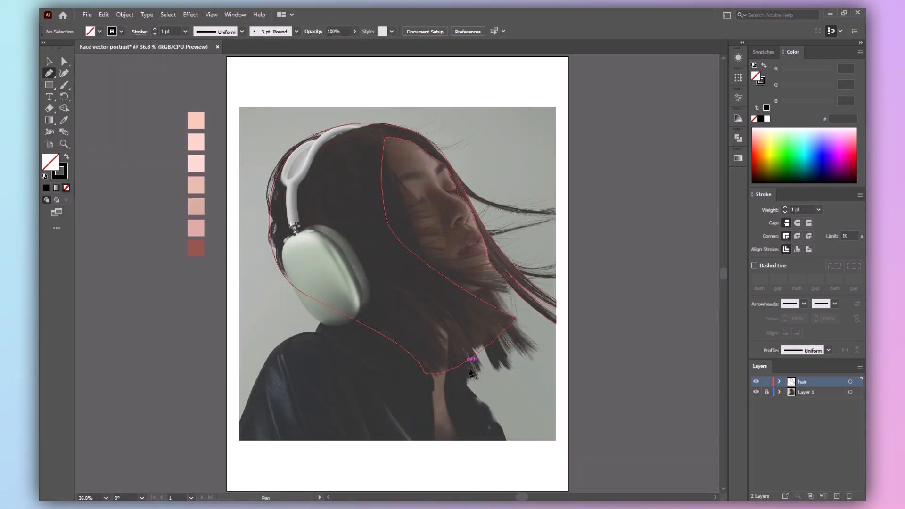
left_click(469, 367)
left_click_drag(436, 323, 439, 385)
key("ctrl+a")
key("shift+m")
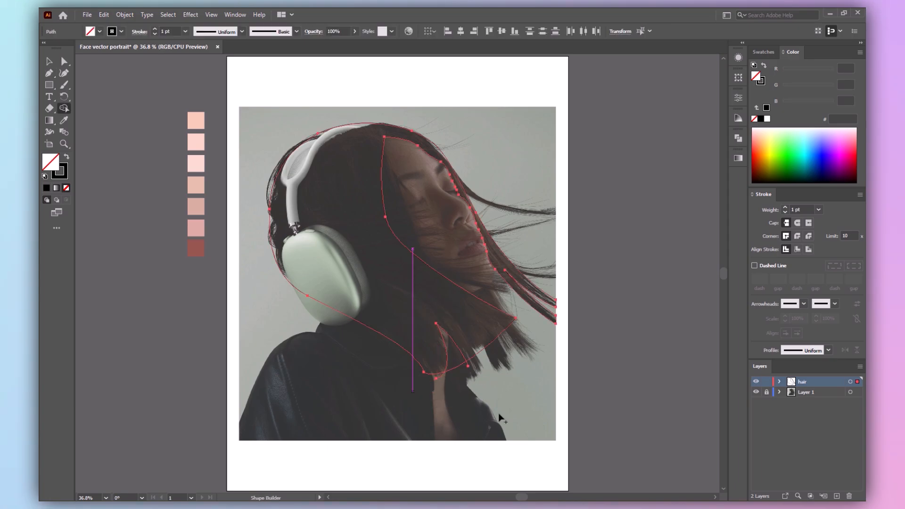
key("v")
left_click(496, 383)
Draw a separate closed shape for the back hair below the chin, following its ragged ends down to the collar
scroll(523, 319, "up", 3)
key("p")
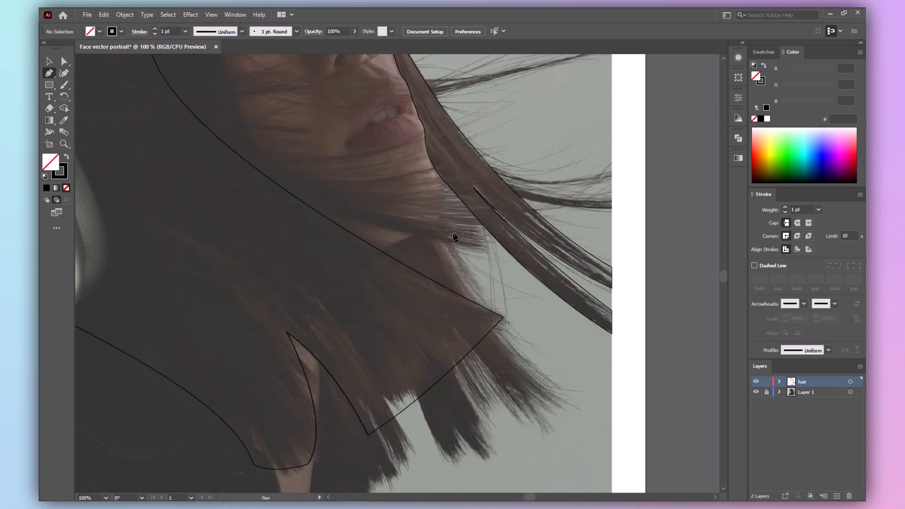
left_click(432, 224)
left_click_drag(559, 391, 608, 418)
scroll(559, 396, "down", 3)
scroll(560, 368, "left", 2)
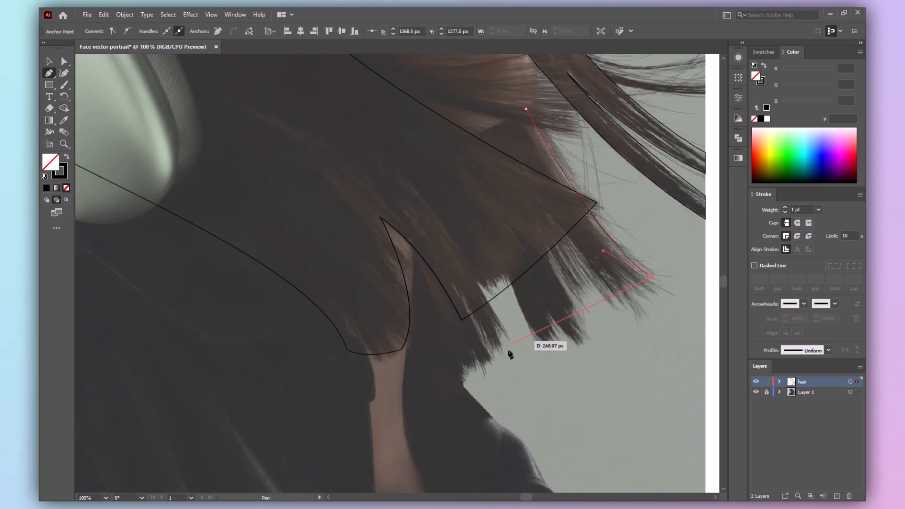
left_click_drag(504, 357, 380, 375)
left_click(448, 402)
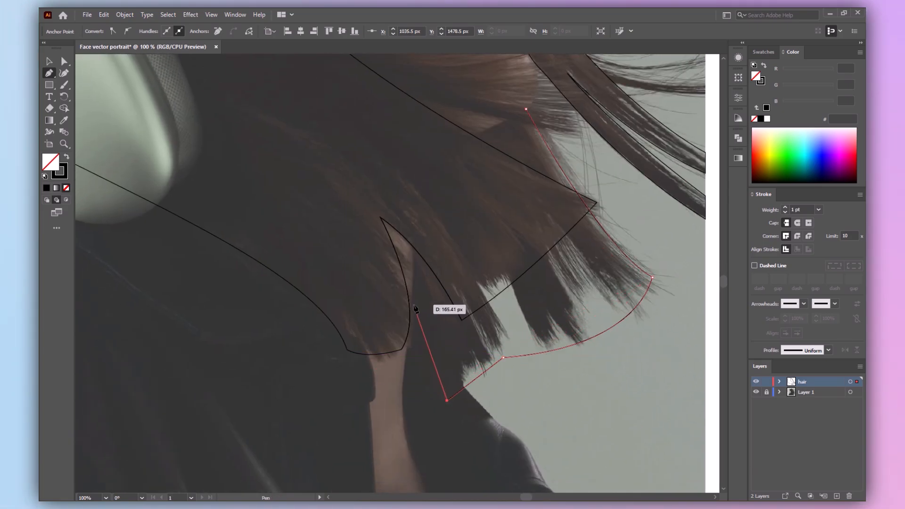
left_click(413, 302)
left_click_drag(412, 245, 408, 229)
left_click(429, 126)
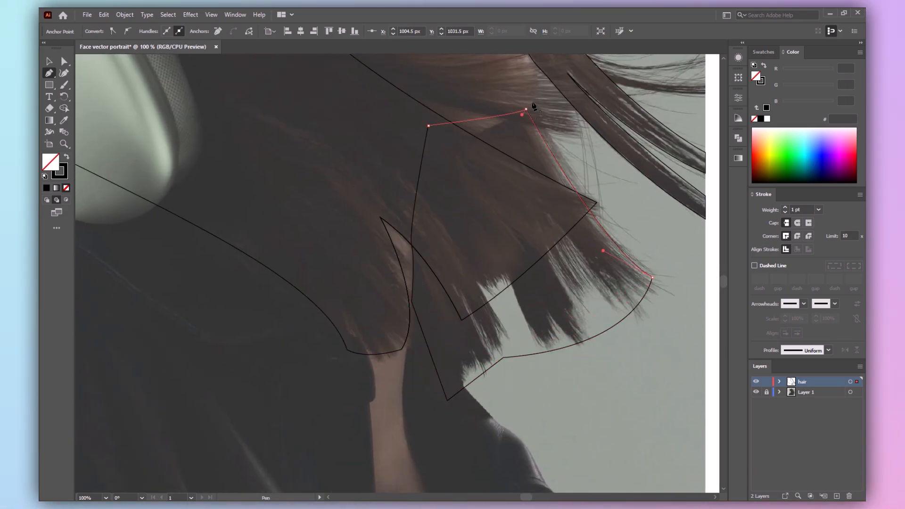
scroll(527, 109, "up", 2)
left_click_drag(526, 157, 610, 108)
Fill the main hair shape with dark grey 1C1C1C and the back hair piece with black, both without a stroke
key("v")
left_click(558, 292)
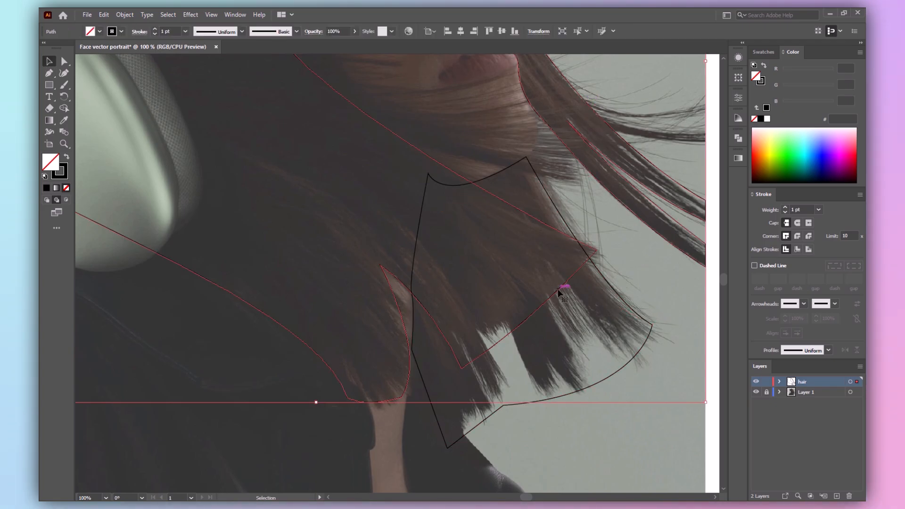
left_click(66, 156)
double_click(51, 163)
left_click_drag(387, 338, 386, 332)
left_click(619, 224)
left_click(617, 292)
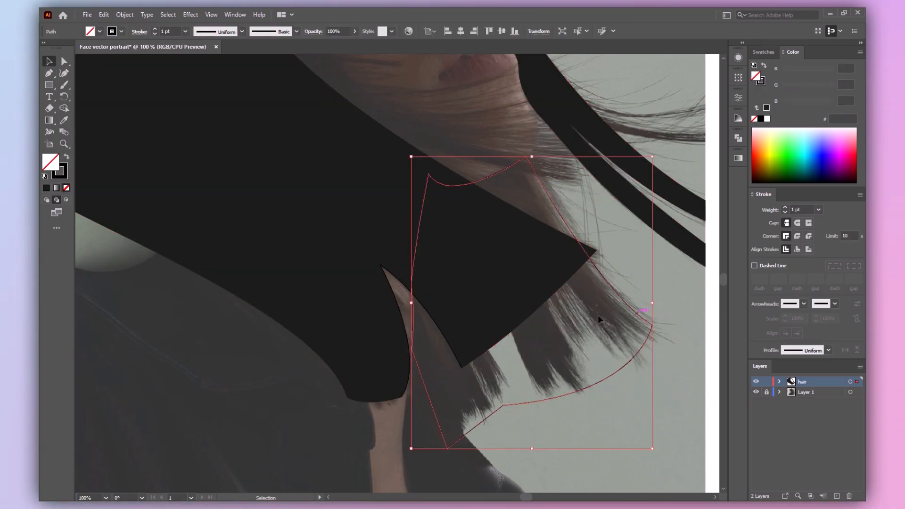
left_click(66, 156)
key("ctrl+0")
key("ctrl+shift+a")
Trace the uppermost flying strand from beside the eye to the photo's edge as a thin tapered shape
key("p")
left_click(453, 169)
left_click_drag(559, 206, 631, 193)
left_click(556, 207)
left_click(556, 215)
left_click_drag(467, 193, 460, 192)
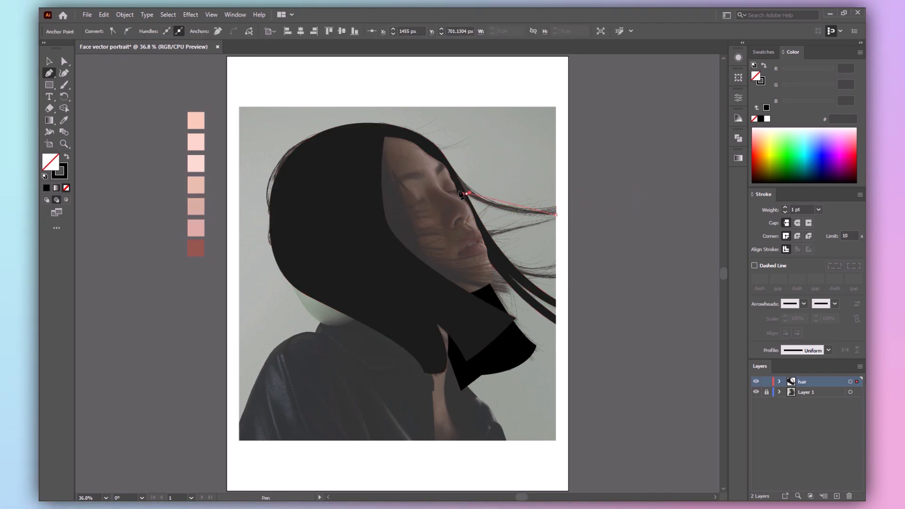
key("v")
Trace the middle flying strand from beside the upper lip to the photo's edge as a thin tapered shape
key("p")
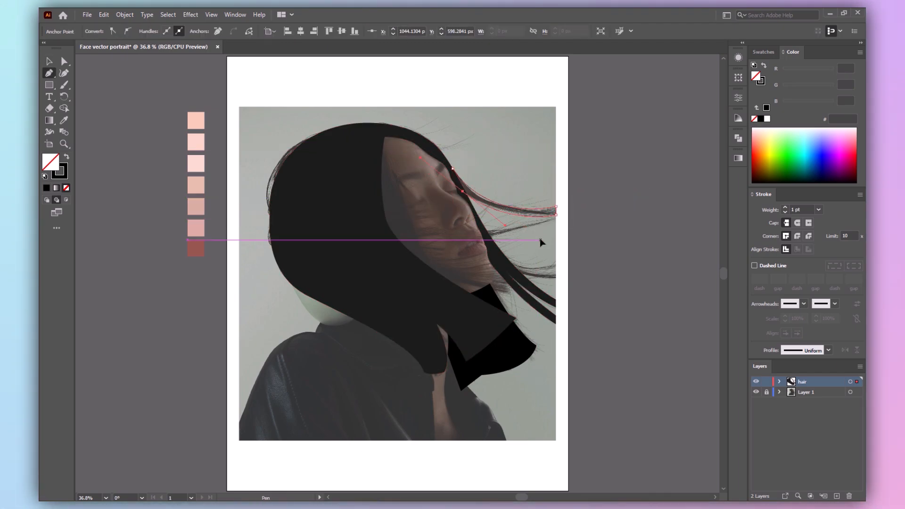
left_click(486, 229)
left_click_drag(557, 214, 563, 206)
left_click_drag(490, 240, 485, 246)
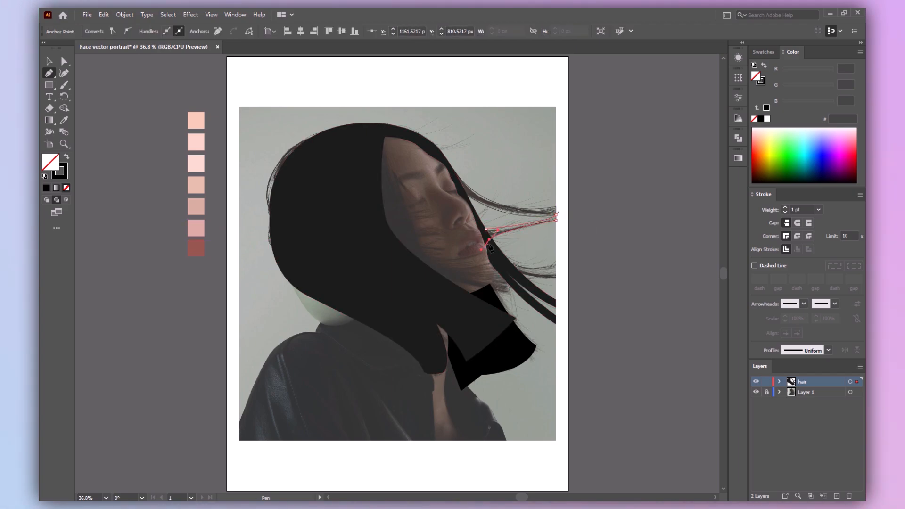
key("v")
Trace the third flying strand from beside the chin to the photo's edge as a thin tapered shape
key("p")
left_click(500, 249)
left_click_drag(560, 262, 590, 237)
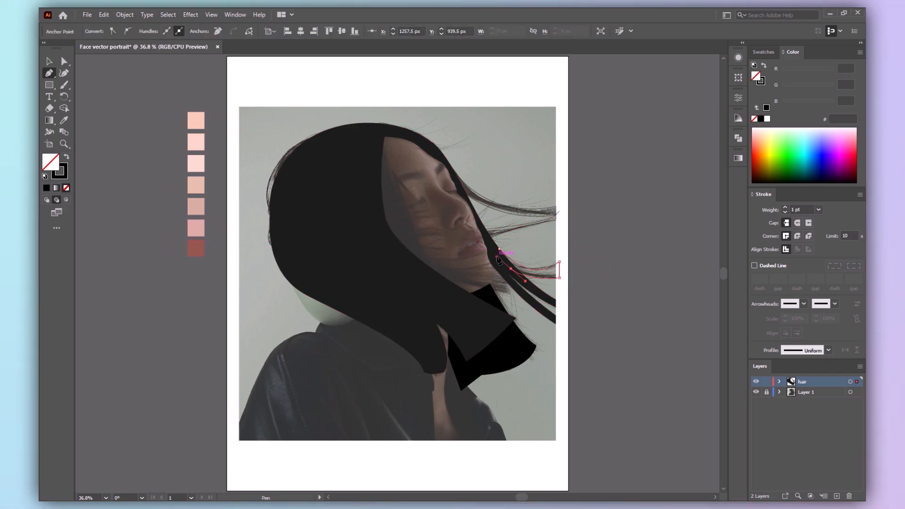
key("v")
Unite the three flying strands with the main hair shape using Pathfinder
left_click(587, 258)
left_click_drag(579, 195, 524, 288)
left_click(738, 138)
left_click(624, 160)
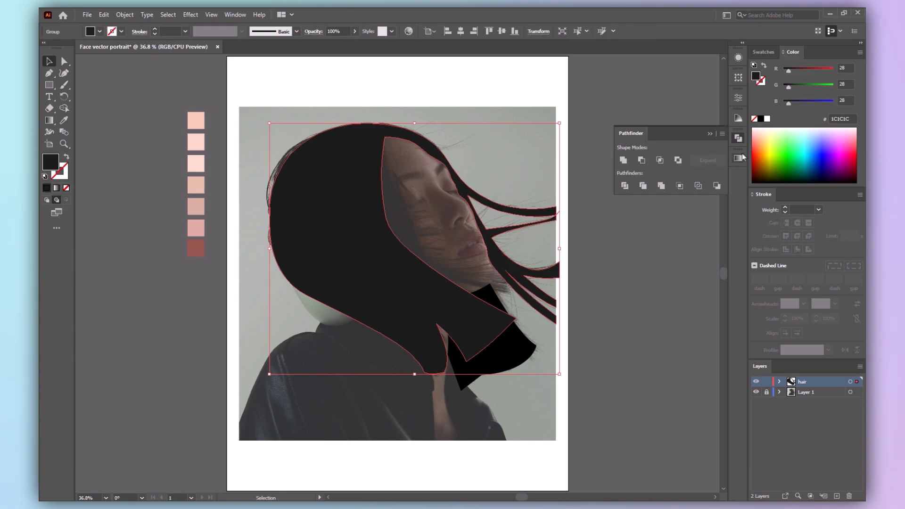
left_click(604, 222)
Draw a closed dark hair lock from the forehead parting down across the cheek to the tip beyond the chin
key("p")
left_click(376, 141)
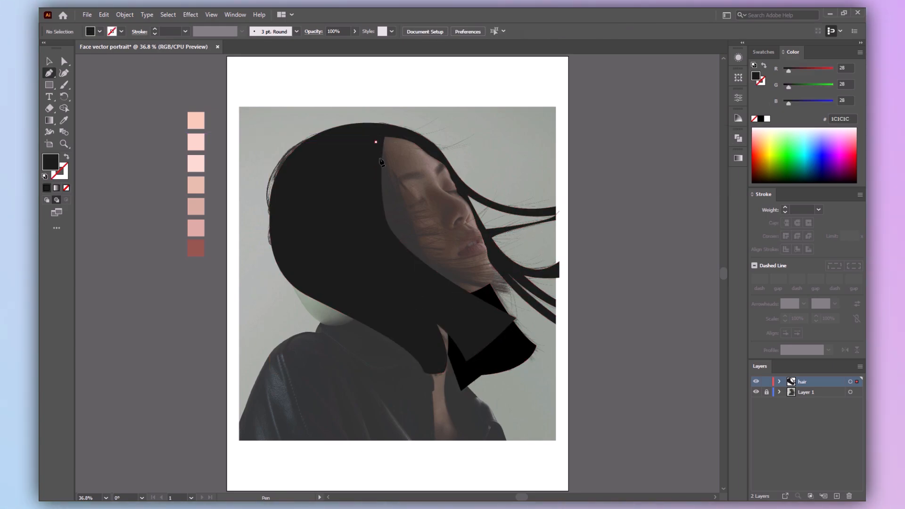
left_click(422, 249)
left_click_drag(504, 286, 505, 288)
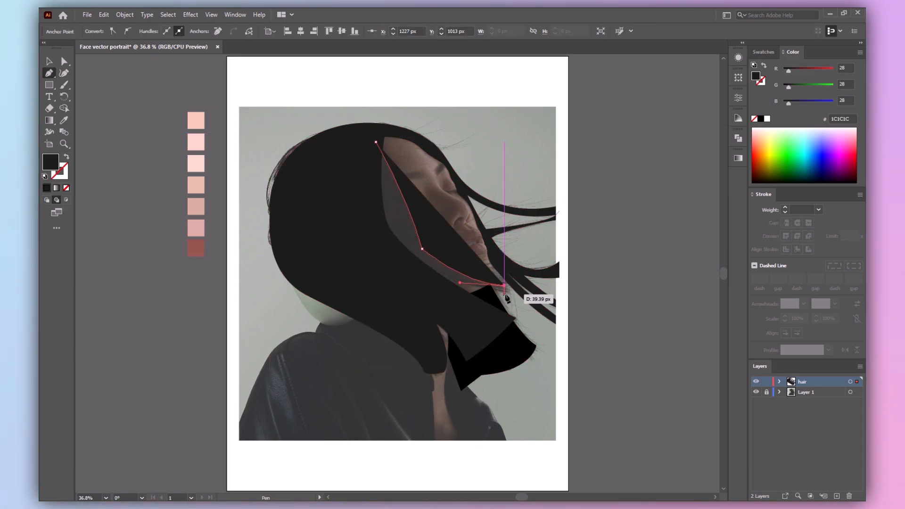
left_click(505, 295)
left_click_drag(441, 280, 406, 269)
left_click_drag(345, 212, 349, 201)
left_click(376, 142)
Reshape the hair lock's curve at the cheek by adjusting the handle of its corner anchor point
key("v")
key("a")
left_click(422, 248)
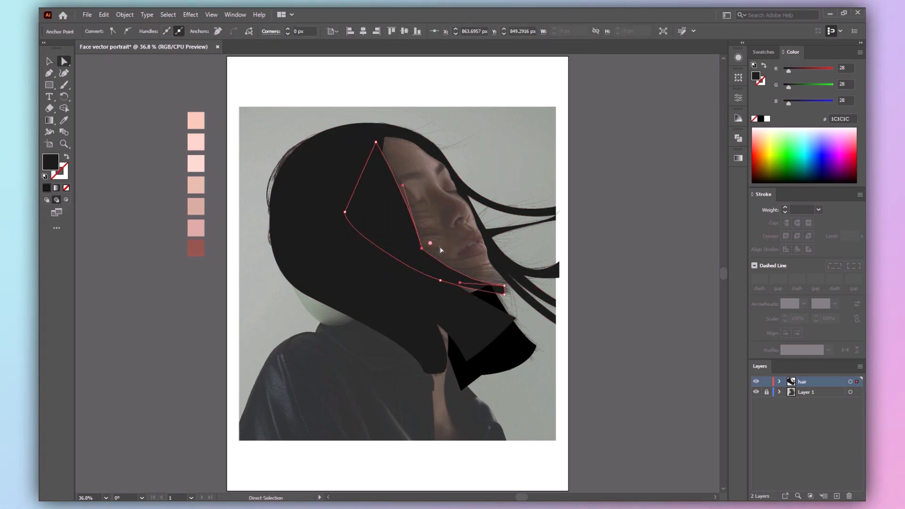
left_click_drag(430, 244, 442, 235)
Unite the cheek hair lock with the main hair shape using Pathfinder
key("v")
left_click(285, 164, "shift")
left_click(739, 138)
left_click(622, 160)
left_click(712, 134)
left_click(622, 202)
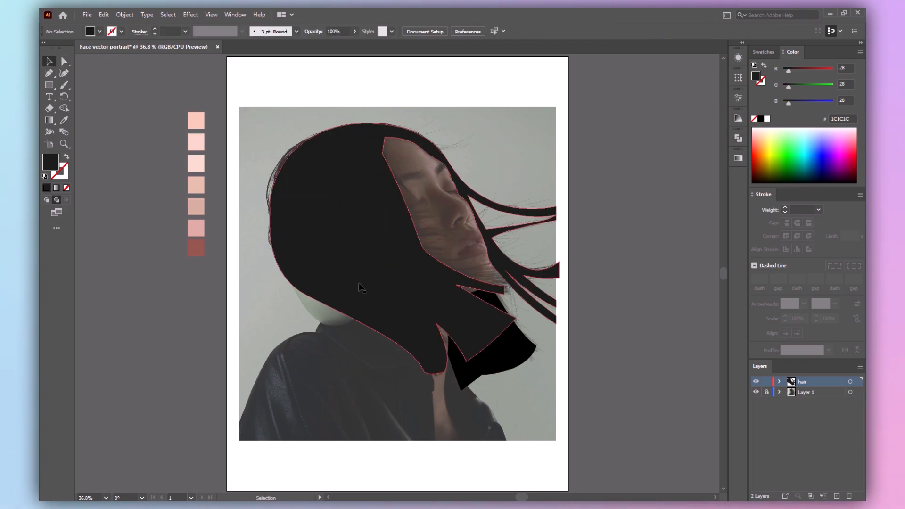
Create a layer named face beneath the hair layer and set the fill to the topmost skin-tone swatch
left_click(836, 496)
key("Return")
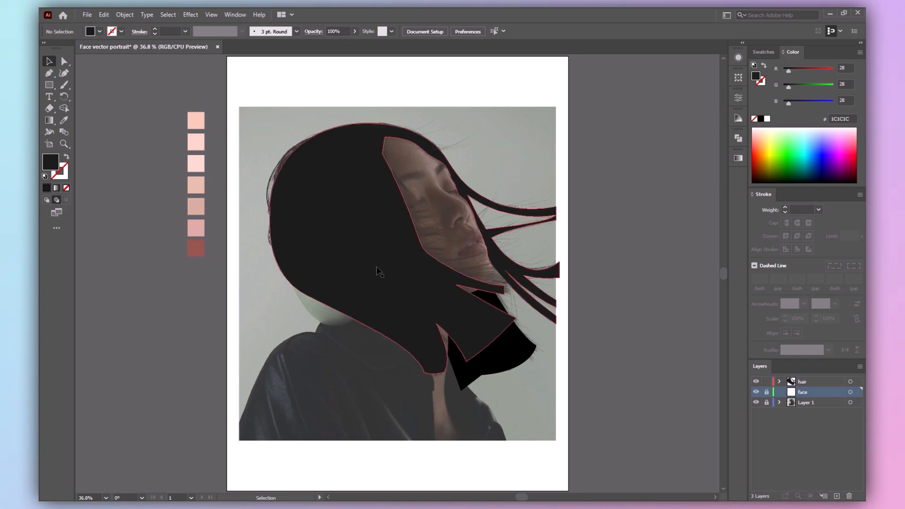
left_click(196, 118)
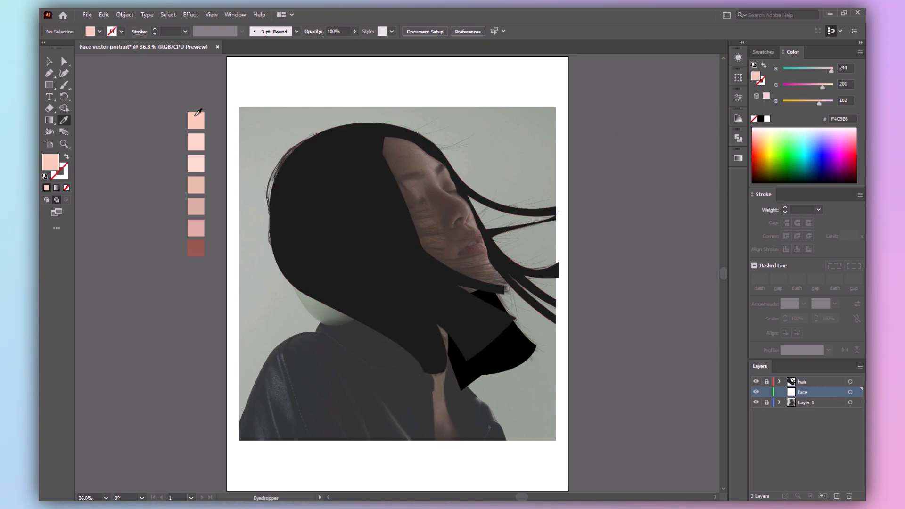
Start the face shape at the forehead parting, tracing beneath the hair down the cheek, around the chin and up past the mouth
key("p")
left_click(381, 134)
left_click_drag(415, 240, 426, 257)
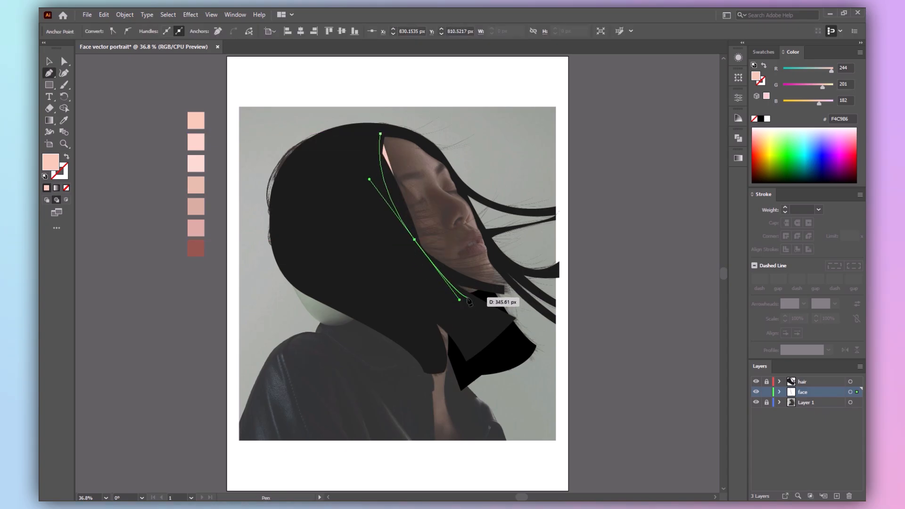
left_click_drag(460, 300, 466, 294)
scroll(496, 294, "up", 5)
left_click_drag(499, 230, 512, 282)
left_click(506, 227)
left_click(465, 172)
Continue the face shape up past the nose and eye, beneath the front hair, and close it at the forehead
left_click_drag(465, 173, 534, 300)
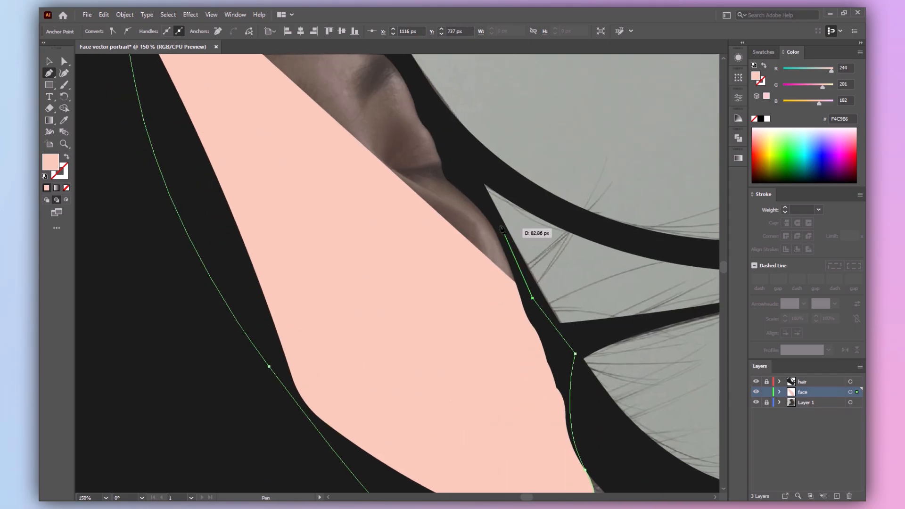
left_click(481, 194)
left_click(446, 148)
left_click(430, 110)
left_click_drag(489, 211, 538, 318)
left_click(475, 201)
left_click(417, 162)
left_click(354, 126)
left_click(221, 106)
key("v")
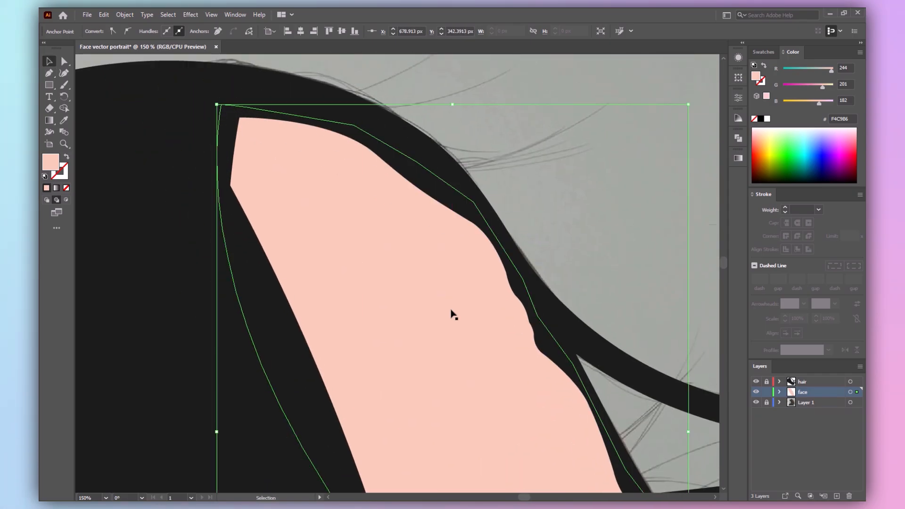
Swap the face shape's fill and stroke so only its outline is coloured
key("ctrl+0")
left_click(593, 223)
left_click(462, 213)
key("shift+x")
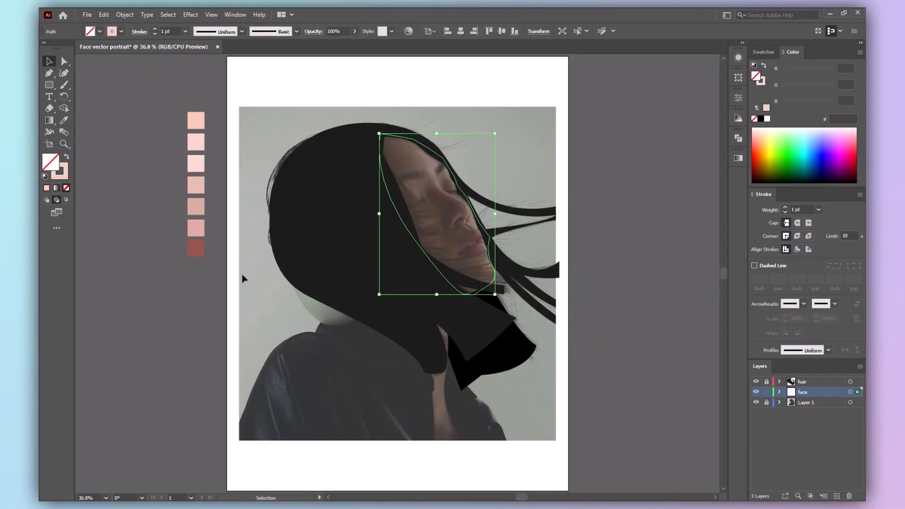
Trace the near eyebrow as a closed shape extending beneath the hair
key("z")
mouse_move(242, 277)
left_mouse_down()
mouse_move(418, 244)
mouse_move(395, 306)
left_mouse_up()
left_click(328, 261)
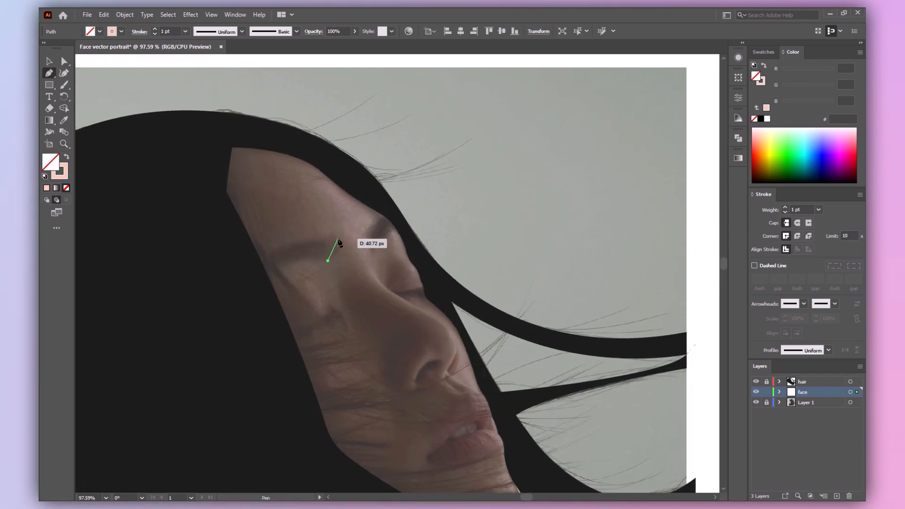
left_click_drag(335, 237, 321, 216)
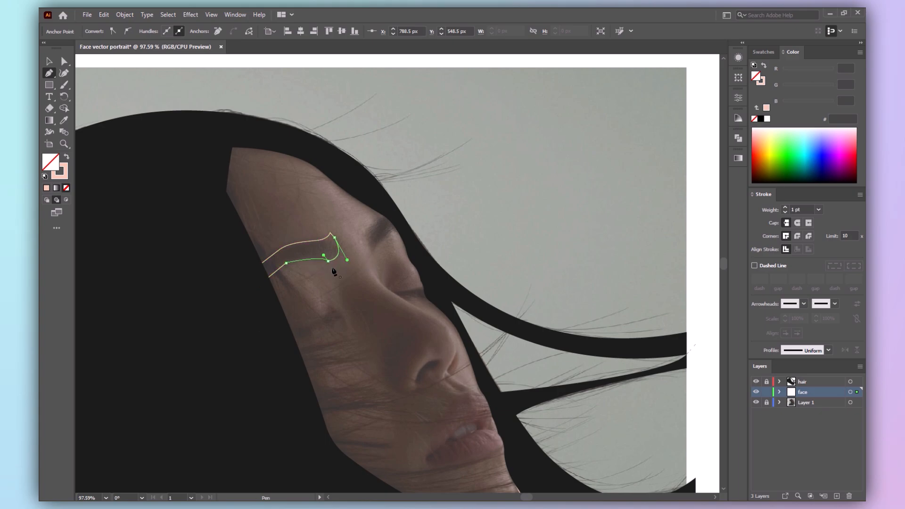
left_click(50, 61)
Colour the near eyebrow dark brown 2D2521 and apply the colour as its fill without a stroke
double_click(64, 175)
left_click_drag(432, 227, 418, 324)
left_click(619, 225)
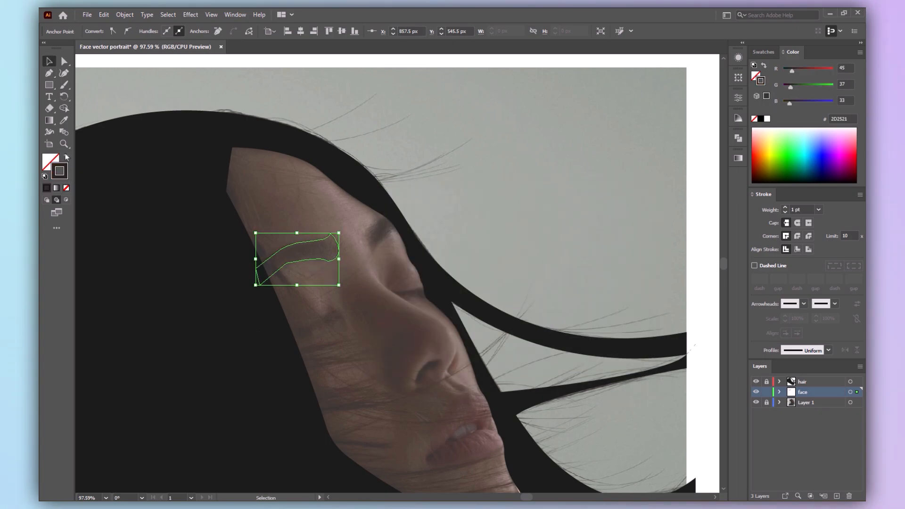
left_click(67, 156)
left_click(485, 135)
Draw the far eyebrow as a closed dark brown shape tucked beneath the front hair
left_click_drag(467, 214, 403, 256)
key("p")
left_click(306, 297)
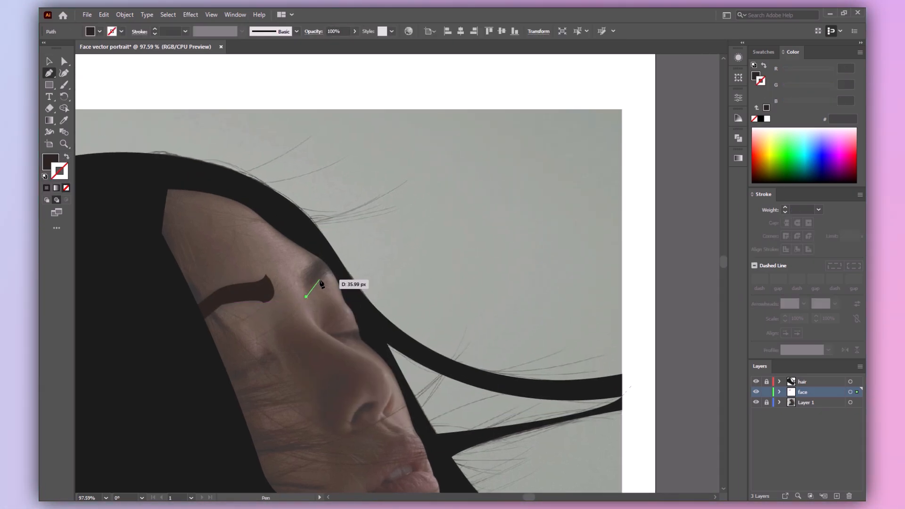
left_click_drag(334, 265, 319, 262)
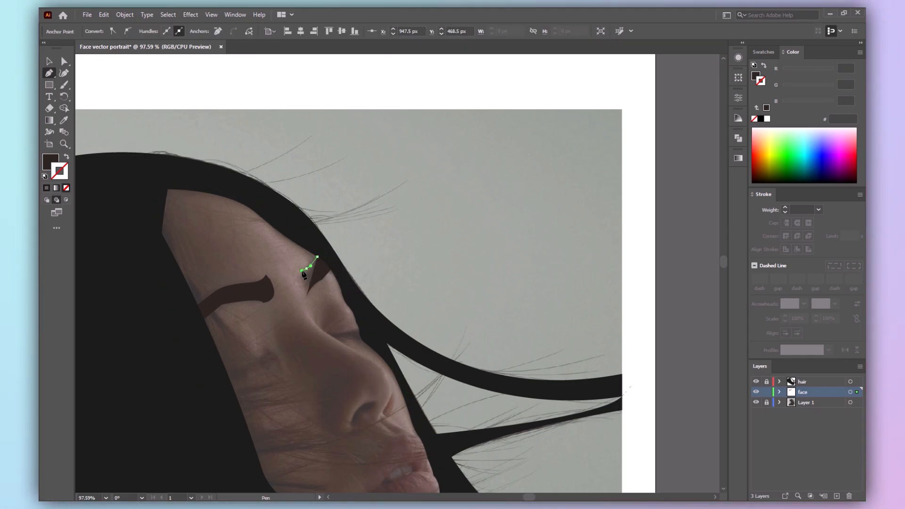
left_click(306, 297)
Remove the middle anchor point from the lower edge of the far eyebrow
key("a")
key("ctrl+equal")
key("ctrl+equal")
key("ctrl+equal")
key("ctrl+equal")
key("ctrl+equal")
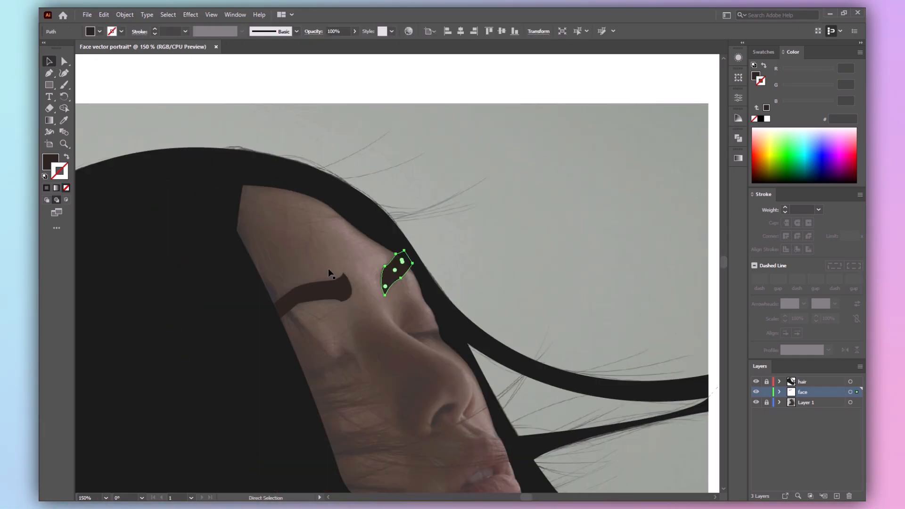
left_click_drag(459, 236, 445, 260)
key("p")
left_click(412, 294)
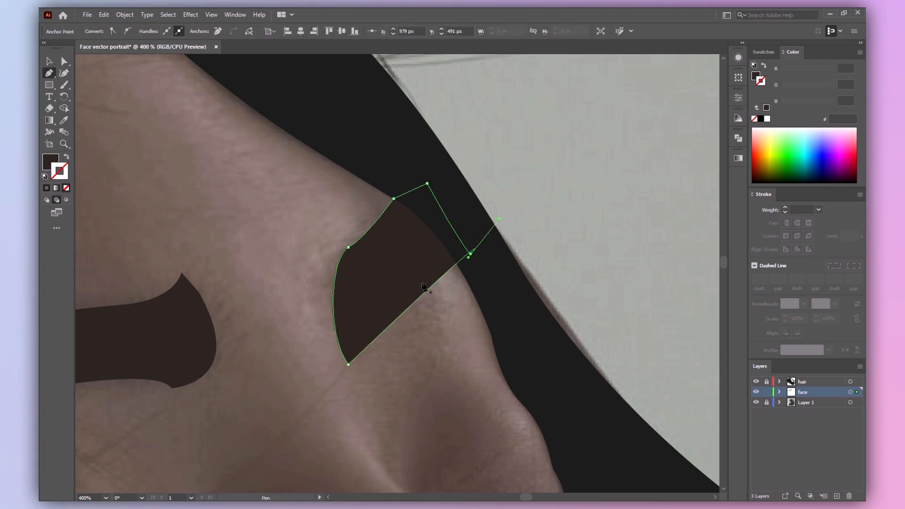
Curve the far eyebrow's lower edge and finish the closed shape
mouse_move(418, 302)
left_mouse_down("alt")
mouse_move(419, 269)
mouse_move(302, 294)
left_mouse_up("alt")
left_click(394, 199)
key("v")
left_click(519, 212)
Trace the near closed eye's lash line as a closed shape tucked beneath the hair, filled dark brown 2D2521 without a stroke
key("ctrl+minus")
key("ctrl+minus")
key("ctrl+minus")
key("p")
key("shift+x")
left_click(436, 254)
left_click(376, 285)
left_click(381, 298)
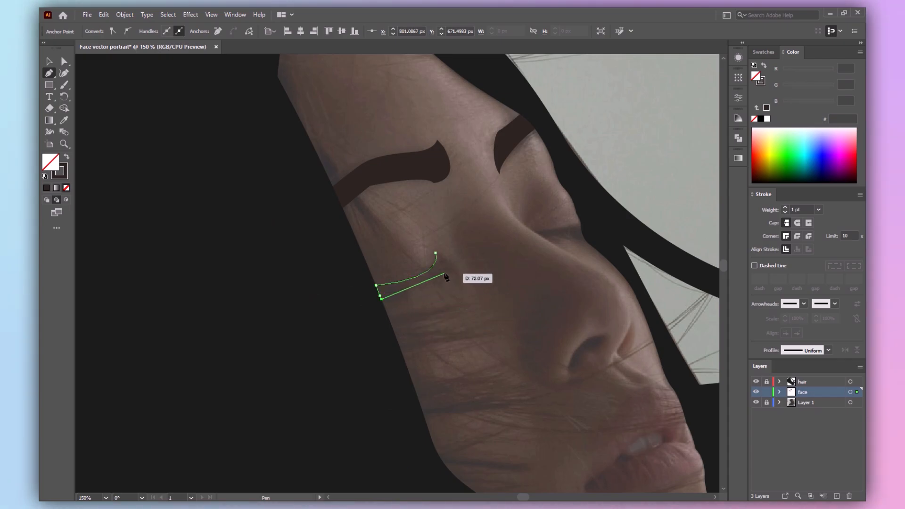
left_click_drag(463, 286, 460, 276)
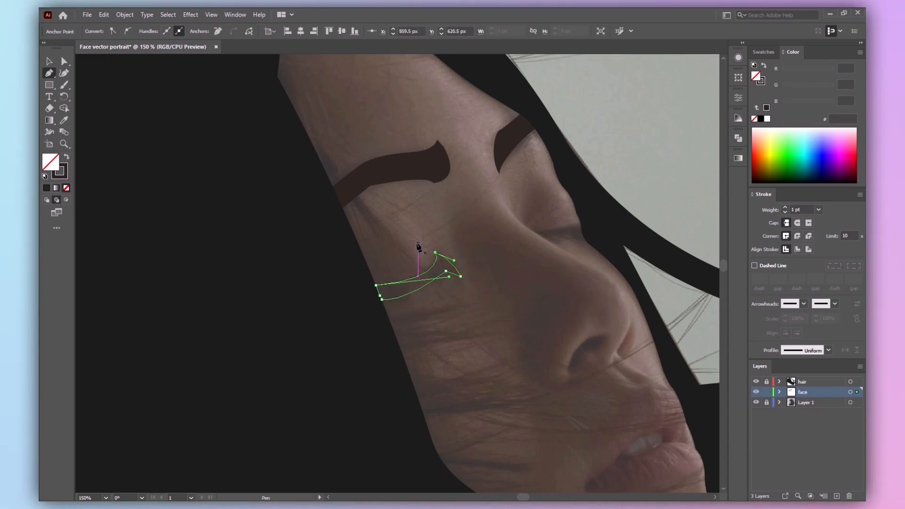
key("v")
key("shift+x")
left_click(222, 202)
Trace the far eye's lash line as a closed dark brown 2D2521 shape extending beneath the hair
left_click_drag(576, 299, 429, 369)
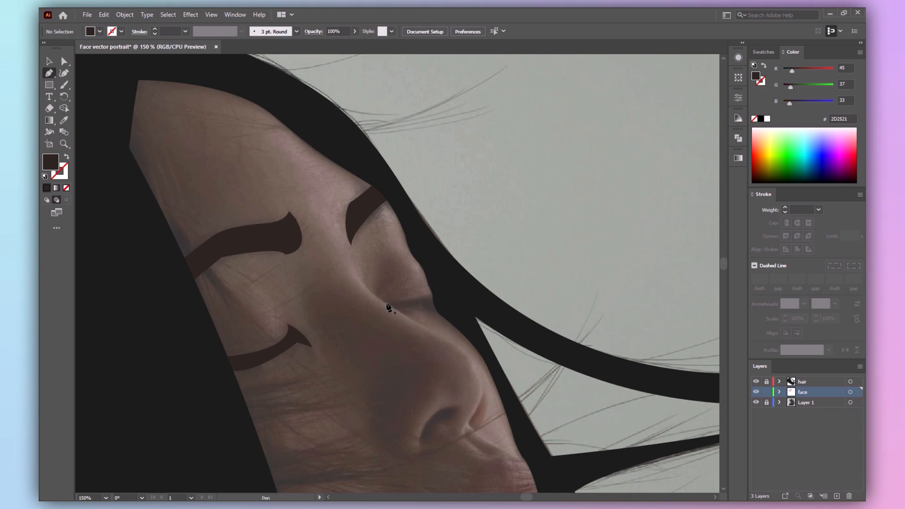
left_click_drag(382, 300, 450, 322)
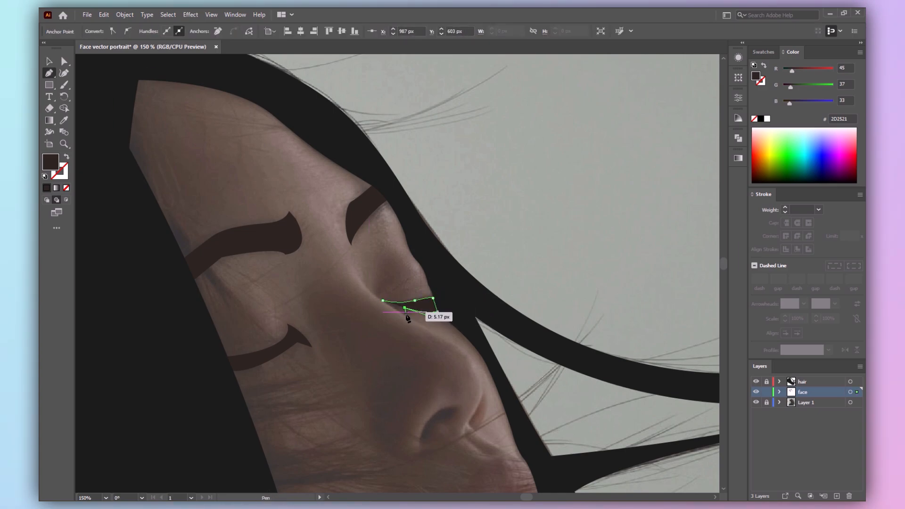
left_click(382, 301)
key("ctrl+shift+a")
Draw the near nostril as a closed dark brown shape and refine its lower end
scroll(472, 333, "down", 5)
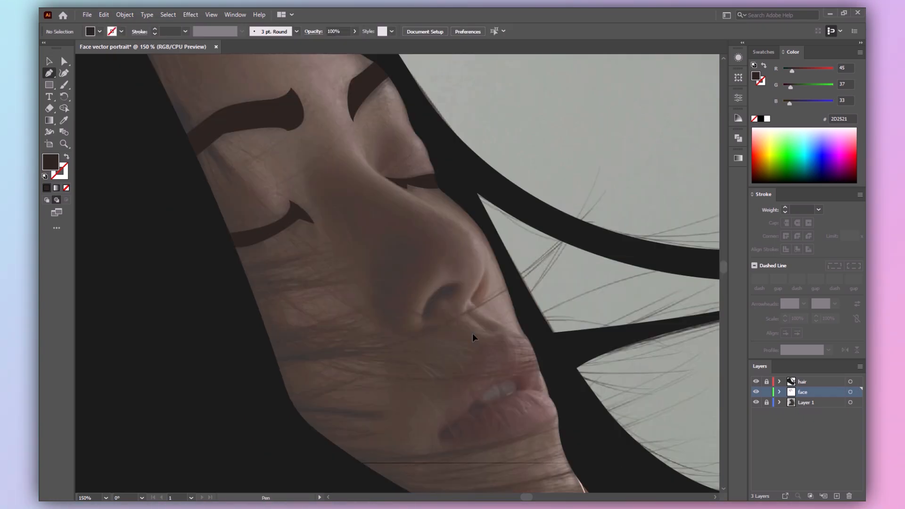
mouse_move(448, 284)
left_mouse_down()
mouse_move(472, 272)
mouse_move(451, 288)
left_mouse_up()
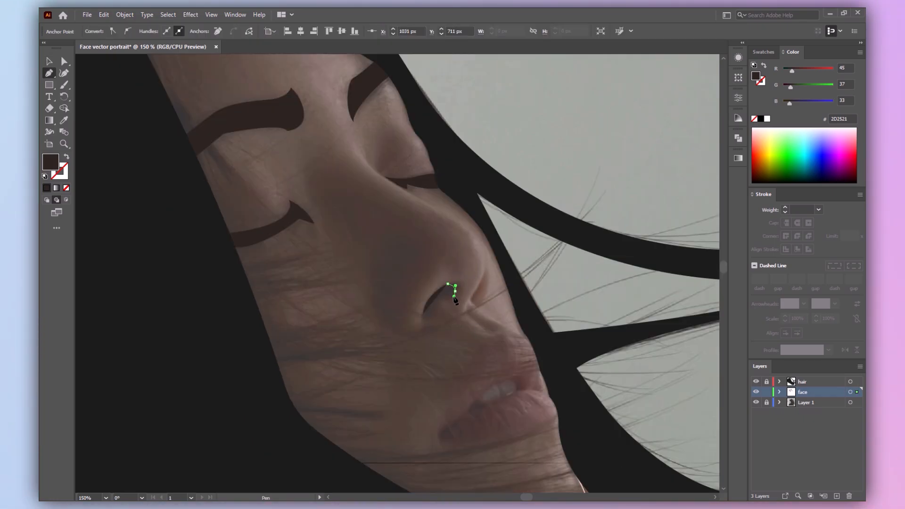
key("v")
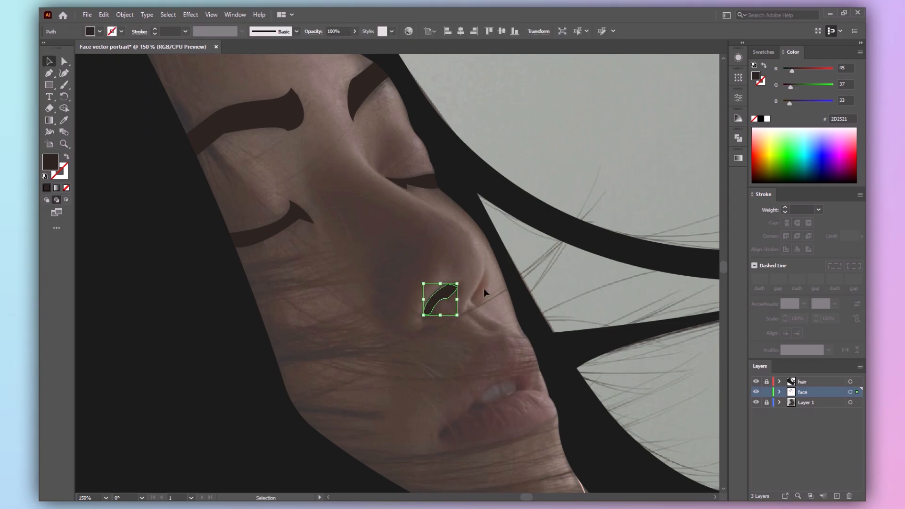
scroll(472, 331, "up", 3)
key("a")
left_click(361, 312)
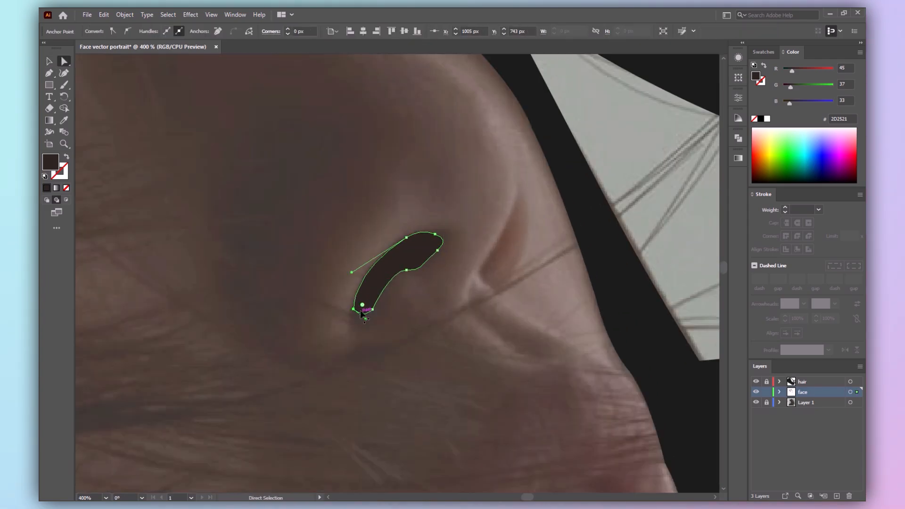
left_click(406, 297)
key("v")
Draw a slightly larger closed shape around the near nostril
left_click(444, 230)
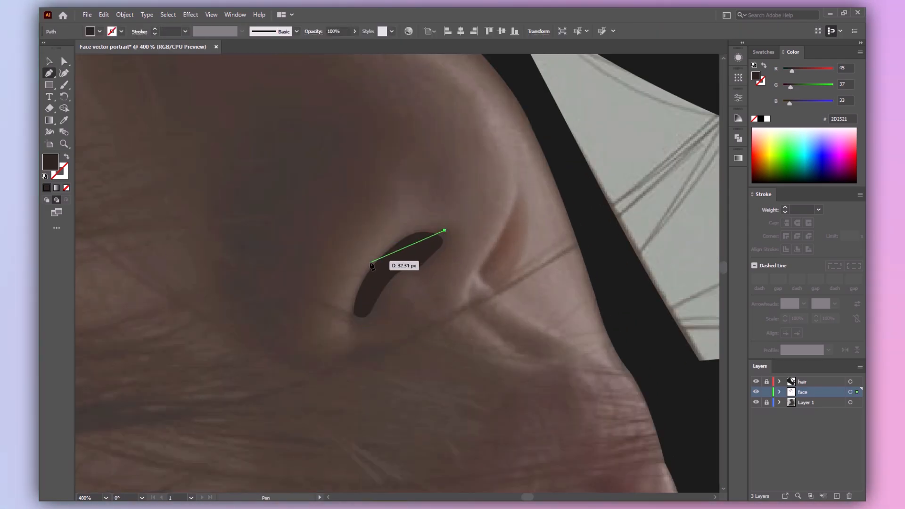
left_click_drag(369, 262, 330, 311)
key("ctrl+z")
left_click_drag(406, 233, 394, 246)
left_click_drag(351, 307, 371, 327)
left_click_drag(399, 275, 427, 267)
left_click_drag(444, 231, 452, 242)
Colour the outer nostril shape pink DAAB9F and the inner one reddish brown 92564E from the palette swatches beside the artboard
key("ctrl+0")
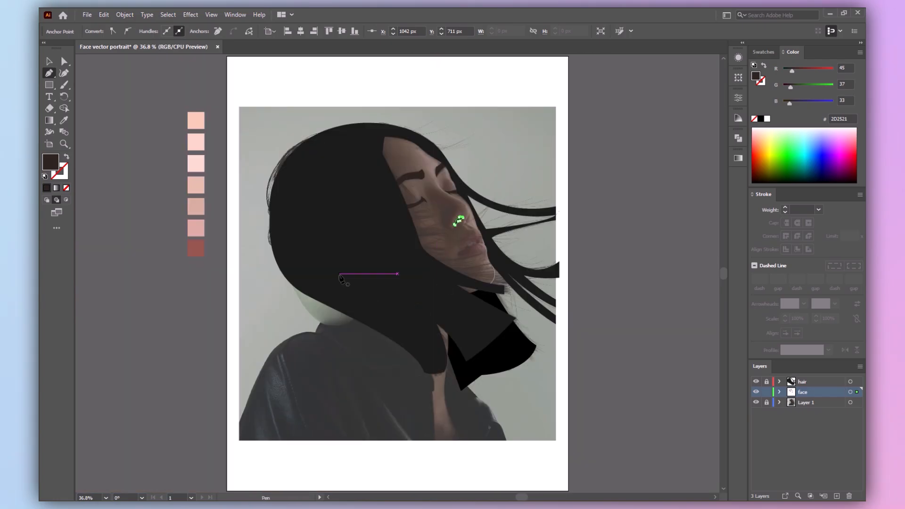
left_click(194, 233)
left_click(198, 248)
key("v")
left_click(547, 166)
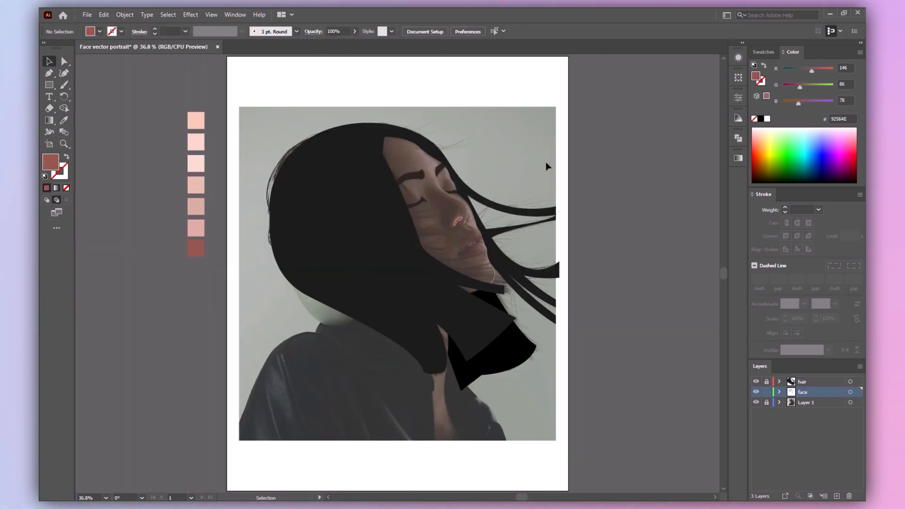
Turn the face outline's peach stroke colour F4C9B6 into its fill, leaving no stroke
left_click(494, 283)
right_click(486, 232)
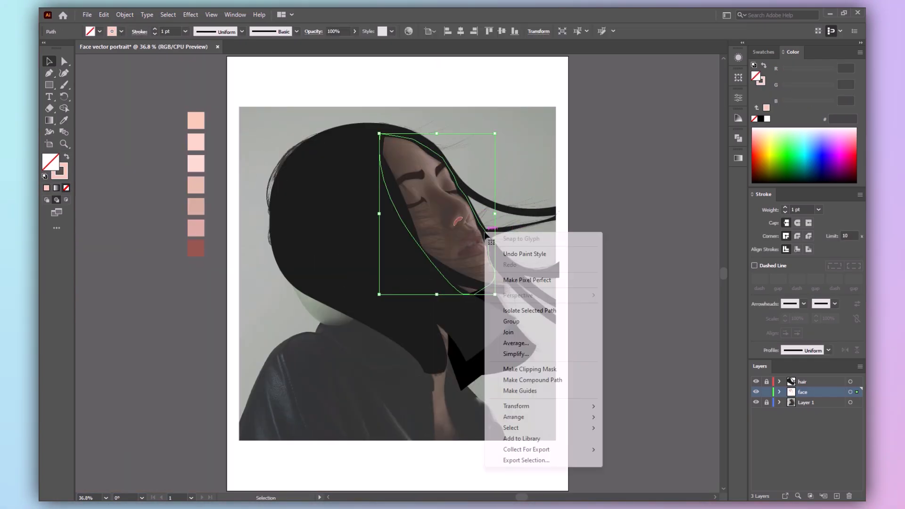
key("Escape")
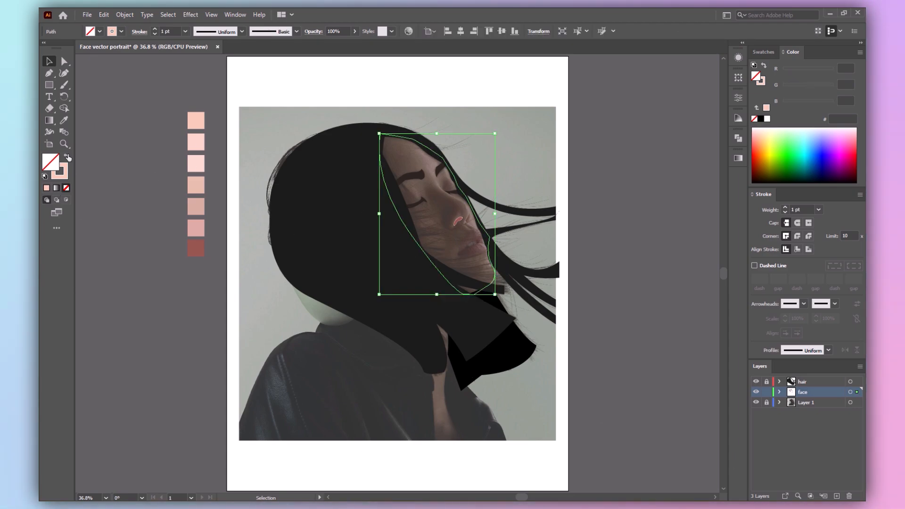
left_click(66, 156)
key("i")
key("v")
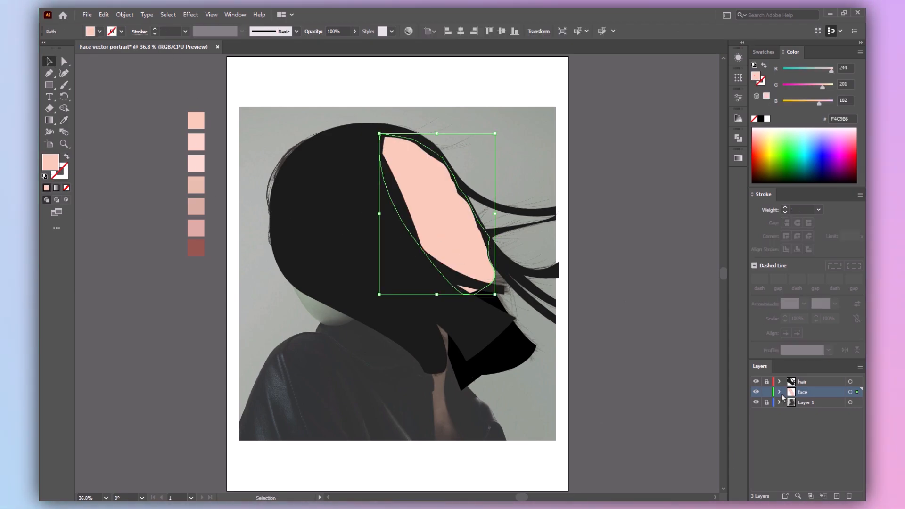
Send the filled face path behind all other shapes in the face layer
left_click(781, 392)
left_click(852, 402)
left_click(472, 236)
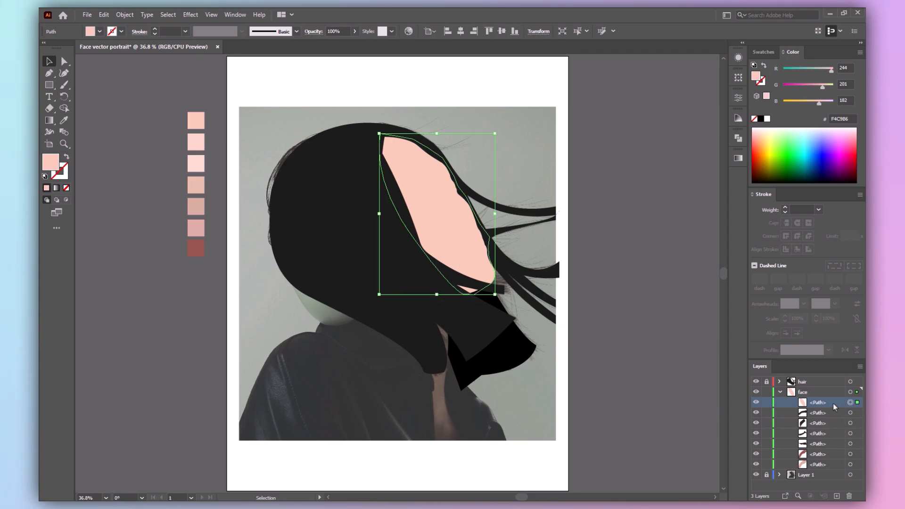
key("ctrl+shift+bracketleft")
Smooth the lower edge of the pink outer nostril shape by removing an anchor point and nudging the neighbouring one down
left_click_drag(440, 207, 491, 243)
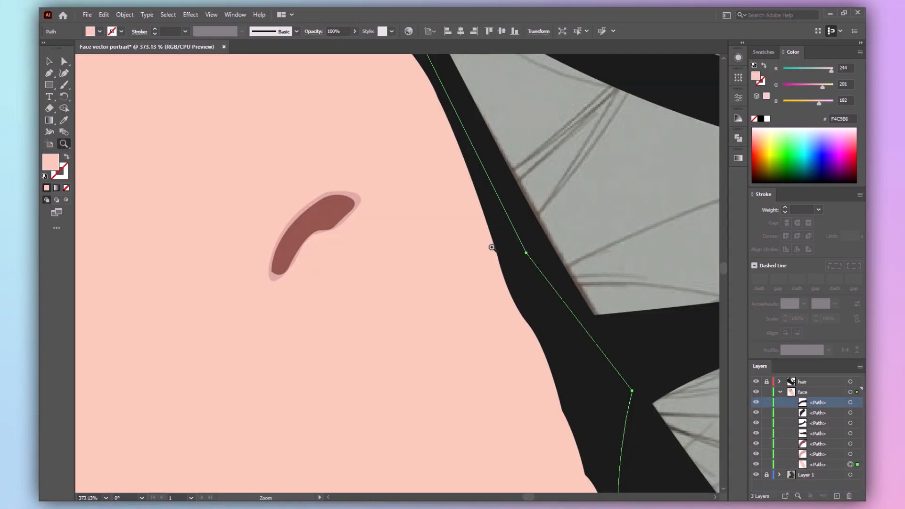
key("a")
left_click(318, 237)
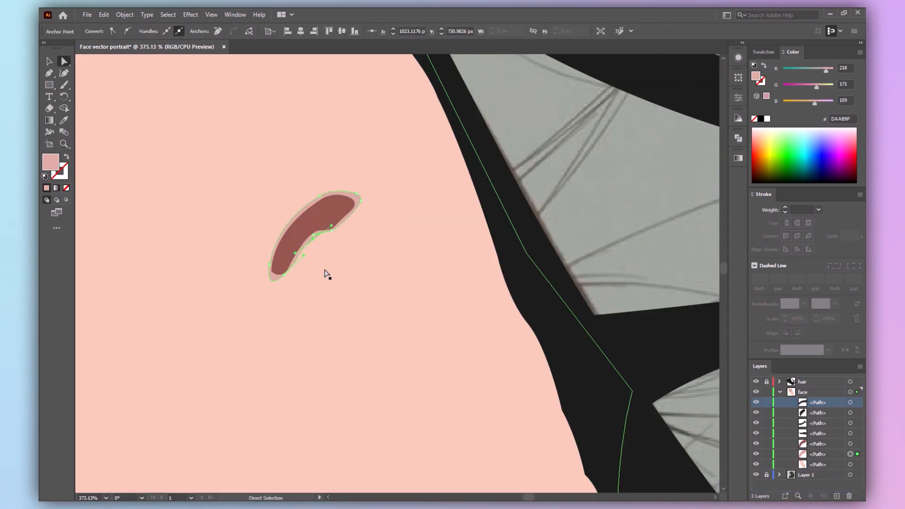
key("minus")
left_click(314, 236)
key("v")
key("a")
left_click(332, 231)
key("Down")
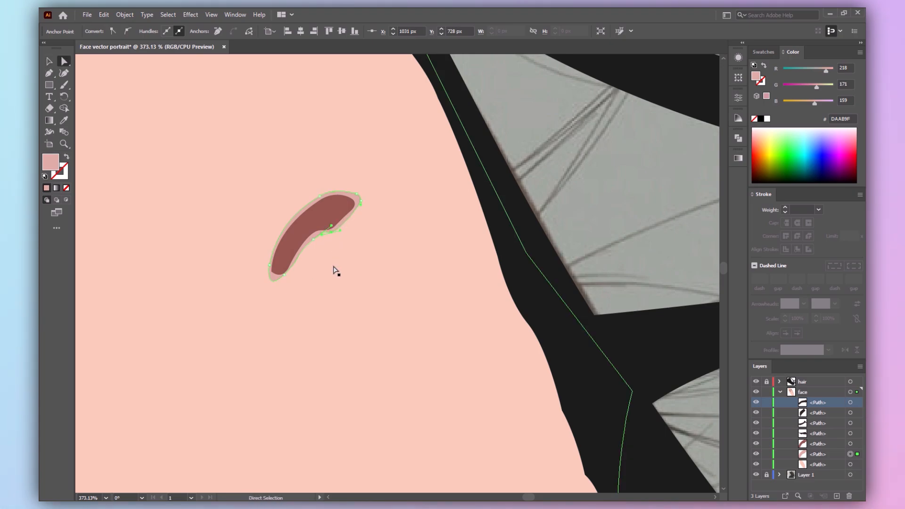
Switch the face back to an outline and trace the far nostril as a closed, unfilled shape with a pink stroke
left_click(533, 141)
key("shift+x")
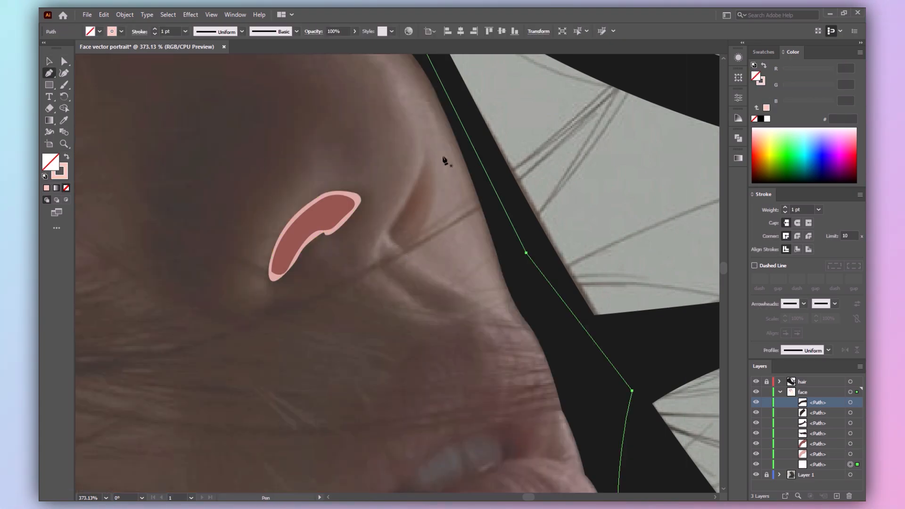
left_click(425, 151)
left_click_drag(390, 227, 403, 257)
left_click_drag(425, 152, 428, 154)
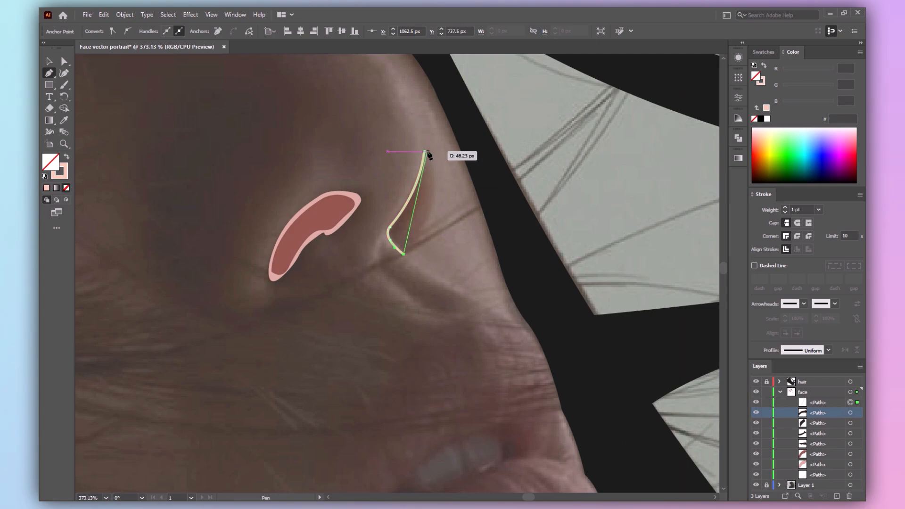
left_click(358, 189)
key("v")
key("shift+x")
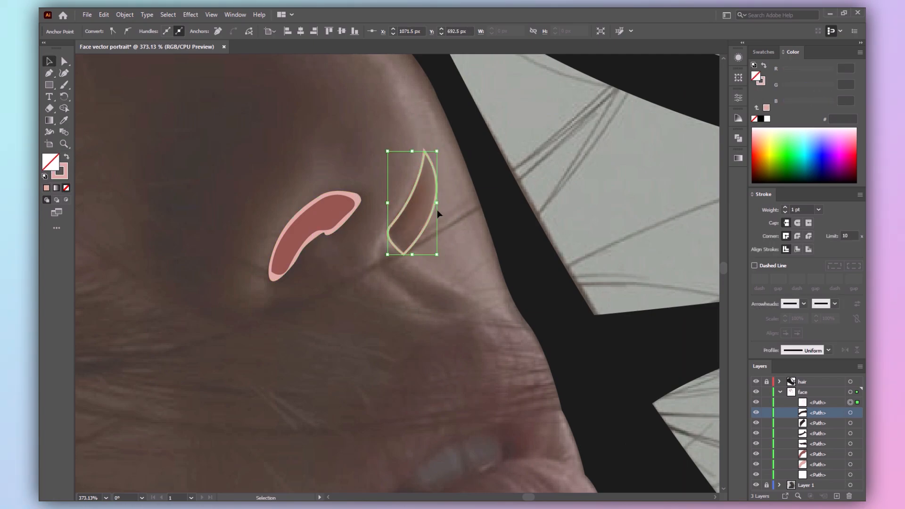
Duplicate the far nostril outline in front and scale the copy down towards its inner edge
key("ctrl+c")
key("ctrl+f")
left_click_drag(438, 203, 433, 204)
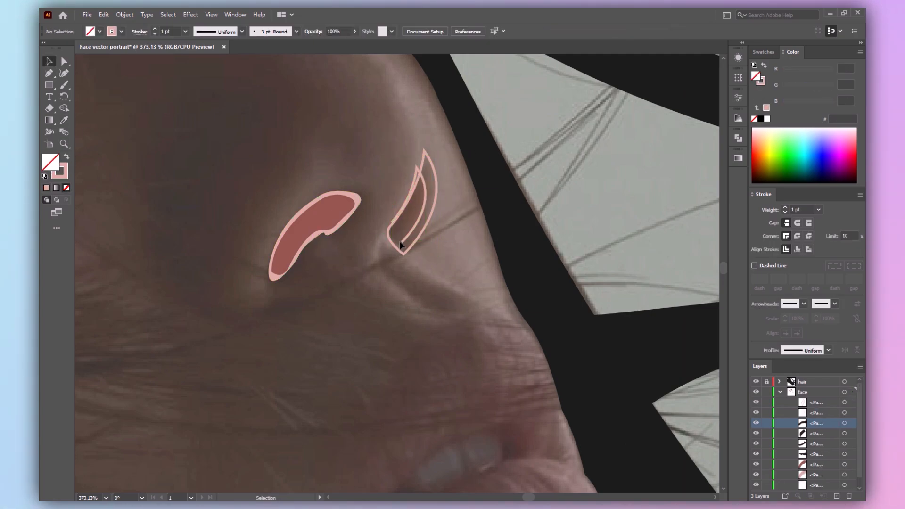
Reshape the smaller nostril copy to follow the inner edge of the far nostril and select both shapes for Shape Builder
key("p")
mouse_move(401, 242)
left_mouse_down()
mouse_move(393, 226)
mouse_move(410, 229)
left_mouse_up()
double_click(421, 220)
double_click(477, 242)
left_click_drag(447, 204, 381, 258)
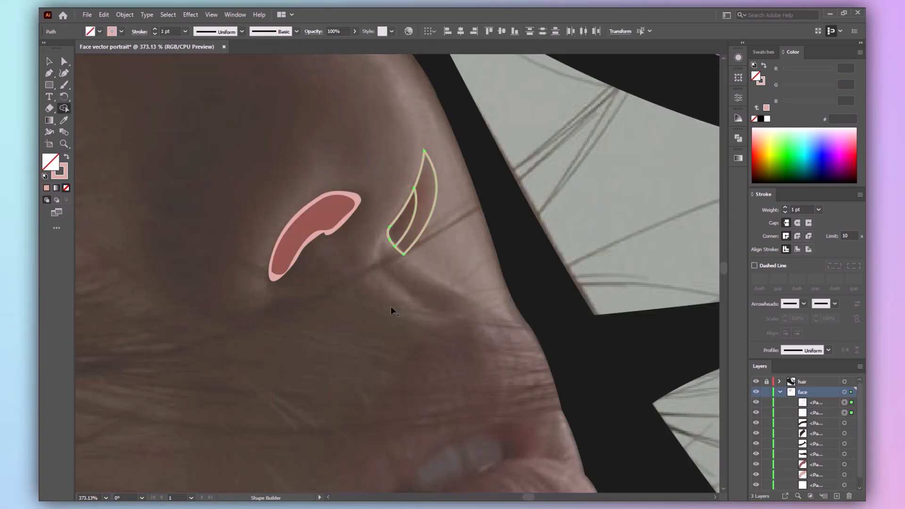
Fill the far nostril's inner shape reddish brown and its outer shape pink, both without a stroke
left_click(408, 217)
key("v")
left_click(67, 159)
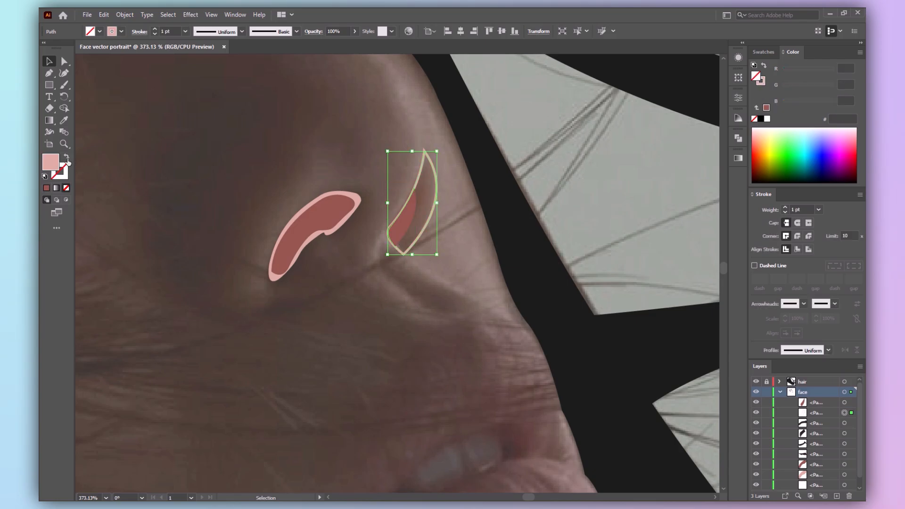
left_click(423, 283)
Trace the shadow along the near side of the nose, down around the nostril, as a closed peach outline over the photo
key("ctrl+0")
left_click(498, 279)
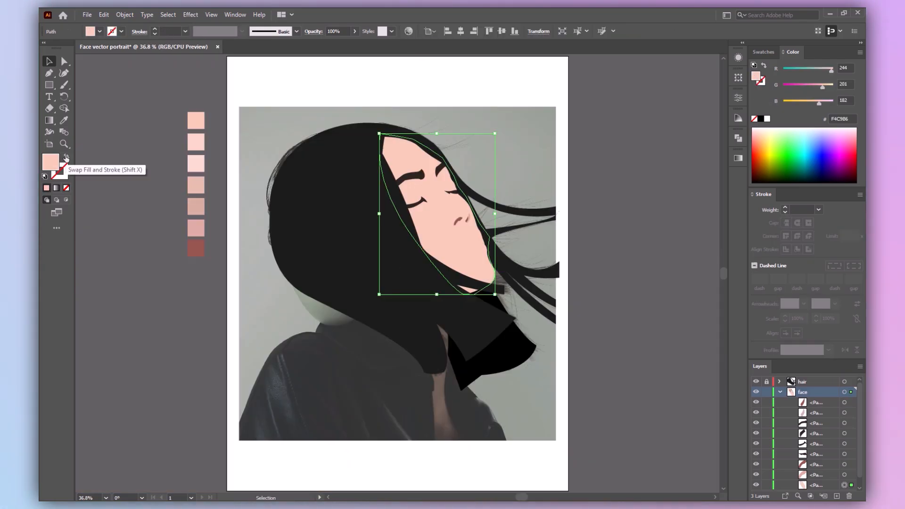
left_click(66, 158)
scroll(454, 199, "up", 3)
key("p")
left_click_drag(384, 268, 352, 238)
left_click(354, 223)
left_click_drag(347, 191, 359, 184)
left_click(410, 234)
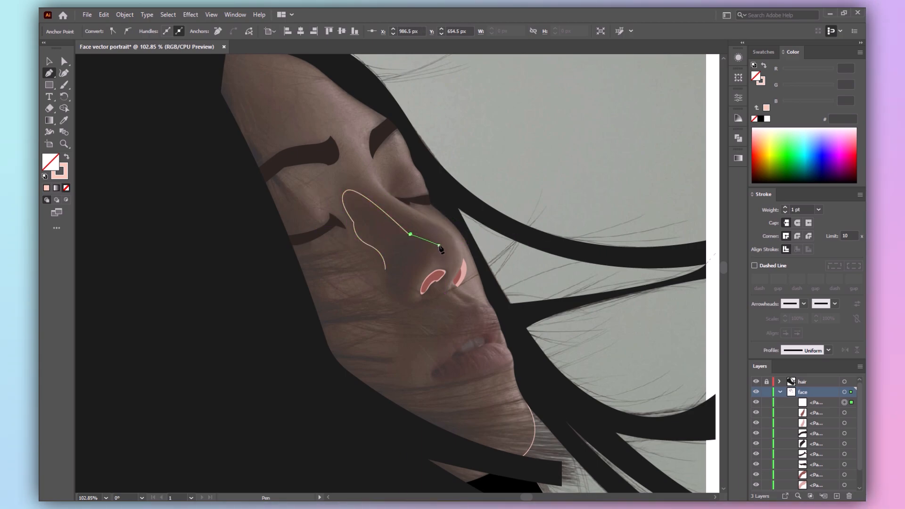
left_click_drag(439, 246, 443, 253)
left_click_drag(421, 271, 420, 278)
left_click_drag(421, 312, 386, 287)
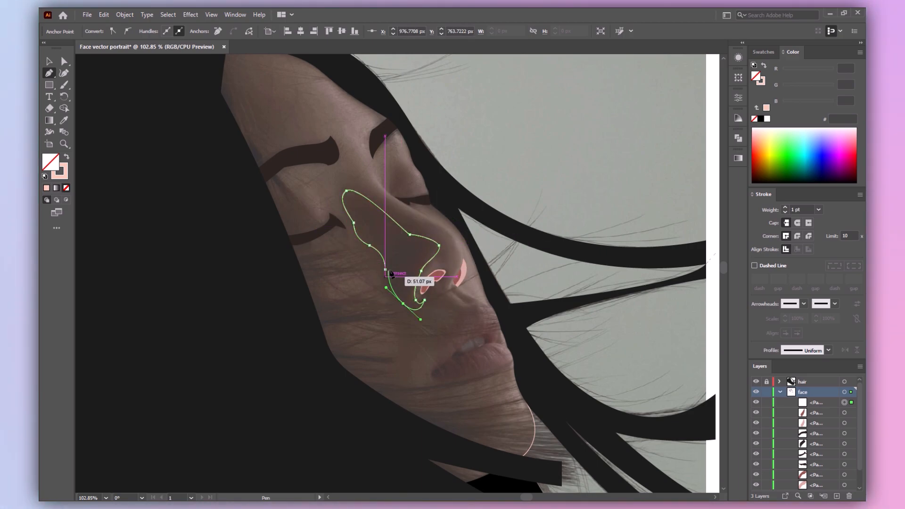
key("v")
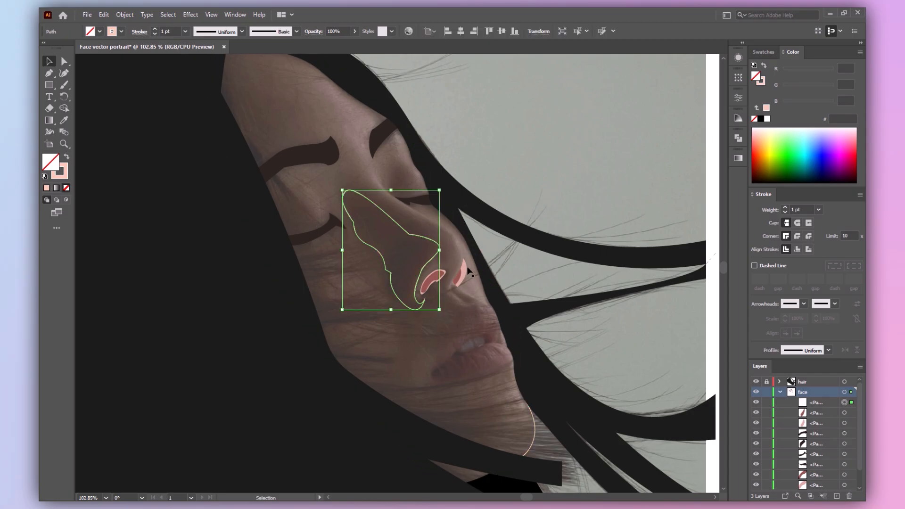
Fill the nose shadow with the pink swatch DAAB9F and restore the face's peach F4C9B6 fill
key("ctrl+0")
left_click(202, 220)
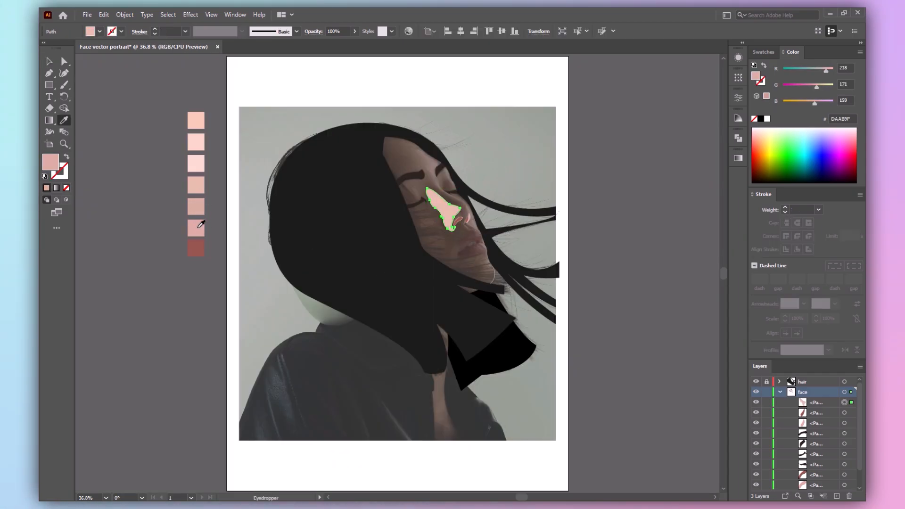
key("v")
left_click(154, 177)
key("shift+x")
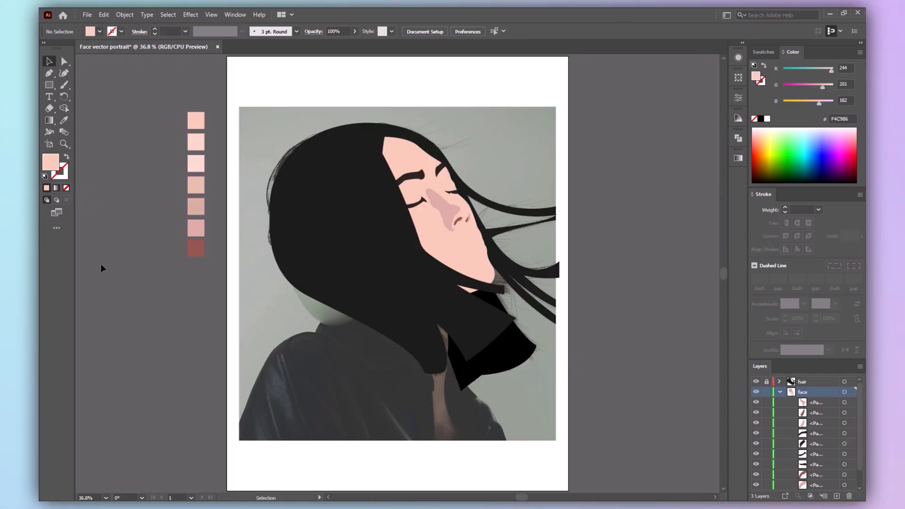
Show the face as an outline again and reshape the cheek-side edge of the nose shadow into a smoother curve
left_click(474, 244)
key("shift+x")
left_click(446, 210)
key("a")
key("ctrl+plus")
key("ctrl+plus")
key("ctrl+plus")
key("ctrl+plus")
key("ctrl+plus")
left_click(355, 265)
mouse_move(330, 251)
left_mouse_down()
mouse_move(337, 236)
mouse_move(351, 258)
left_mouse_up()
left_click(386, 312)
Draw a wider closed pink DAAB9F shape over the nose shadow, following the nose bridge and tip, and smooth its upper corner
key("p")
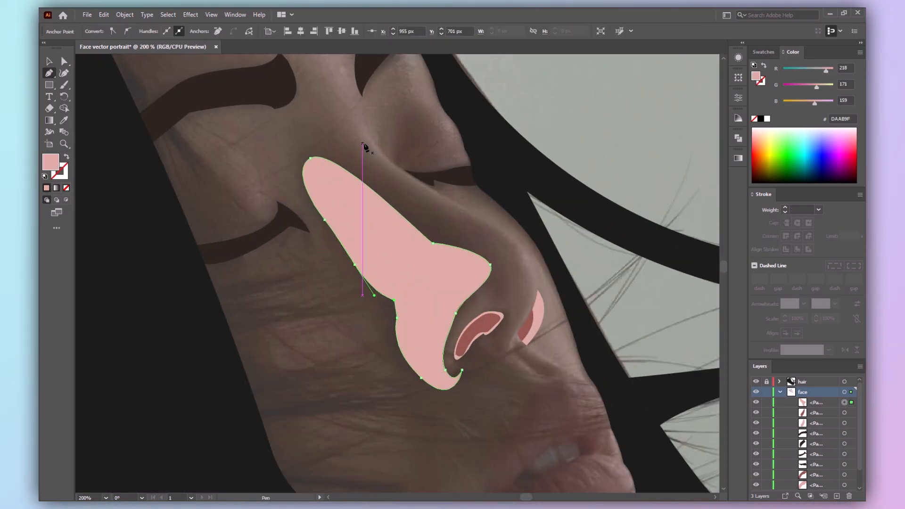
left_click(341, 128)
left_click_drag(483, 236, 563, 275)
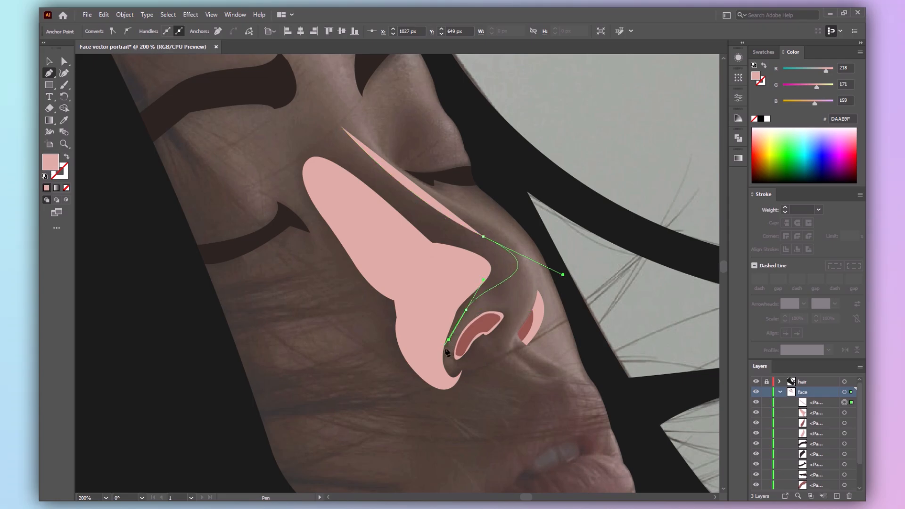
left_click_drag(447, 351, 446, 353)
left_click(446, 369)
left_click(307, 182)
left_click_drag(318, 119, 343, 111)
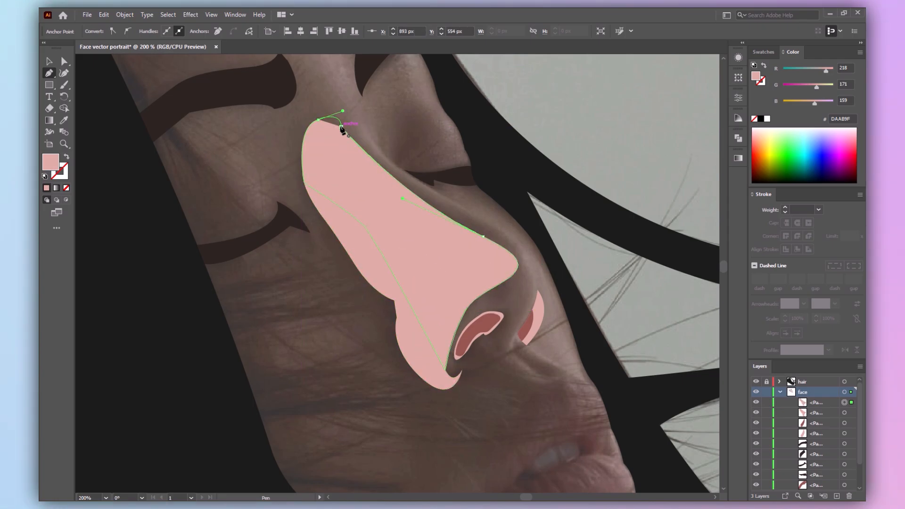
left_click(342, 127)
key("a")
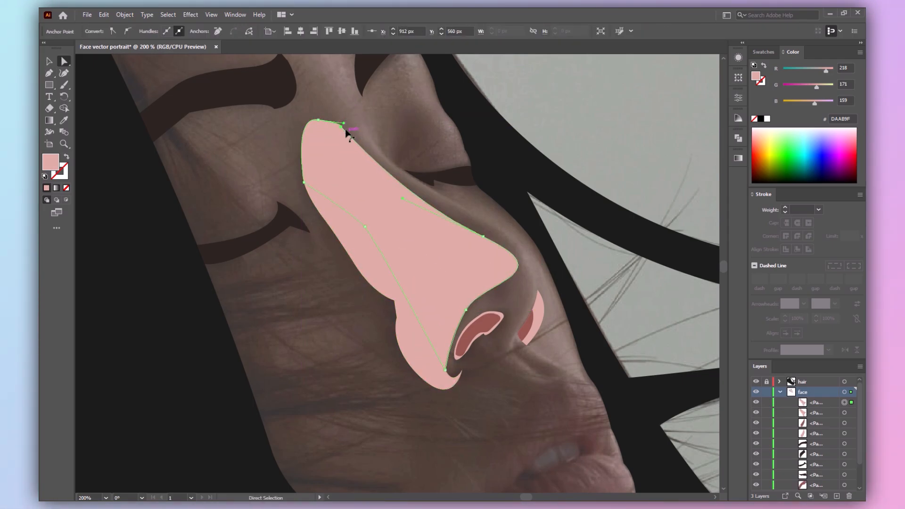
left_click(338, 135)
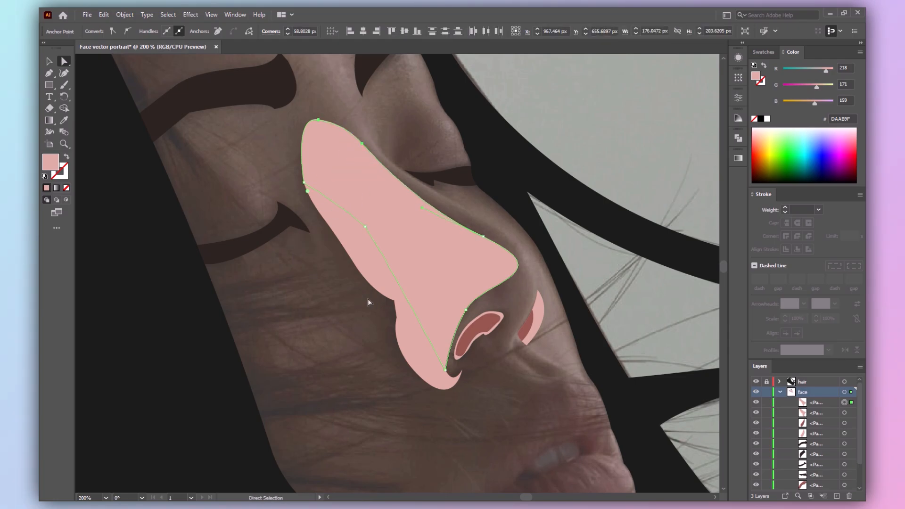
Move the wider nose shape behind the pink nose shadow and fill it with the pale pink swatch
key("v")
right_click(392, 283)
left_click(346, 151)
key("ctrl+0")
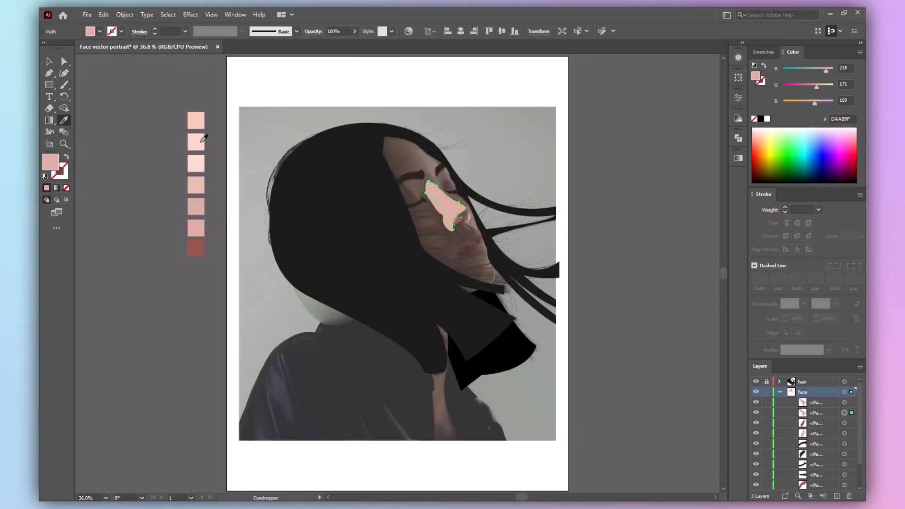
left_click(201, 142)
key("v")
left_click(519, 227)
left_click(500, 270)
Trace the highlight's outer edge along the forehead, around the far eyebrow's inner end and down the nose bridge
scroll(498, 264, "up", 3)
key("p")
left_click(260, 142)
left_click_drag(294, 169, 304, 178)
left_click_drag(341, 198, 332, 213)
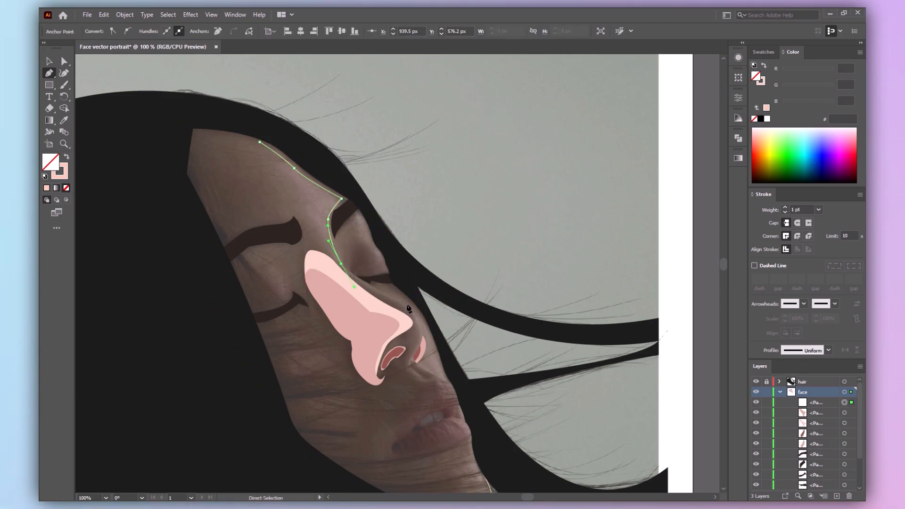
key("ctrl+plus")
key("ctrl+plus")
key("ctrl+plus")
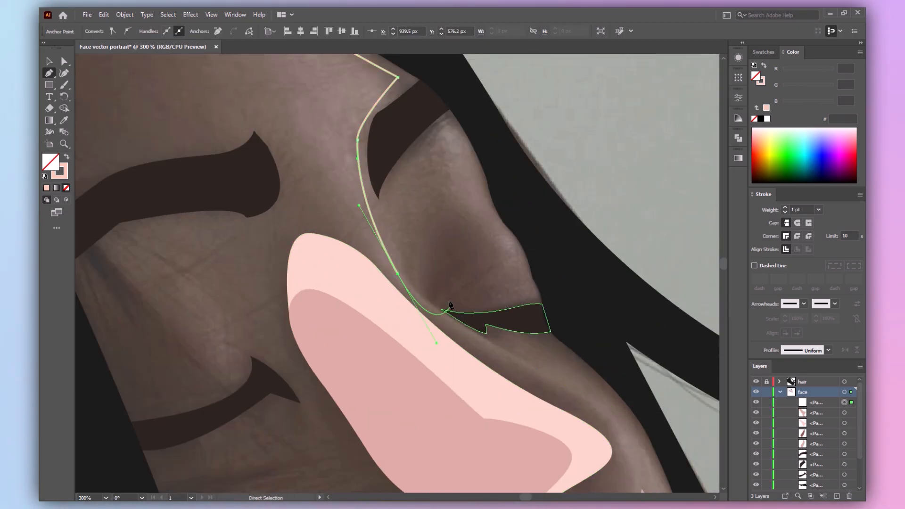
left_click_drag(556, 377, 637, 420)
scroll(613, 387, "down", 4)
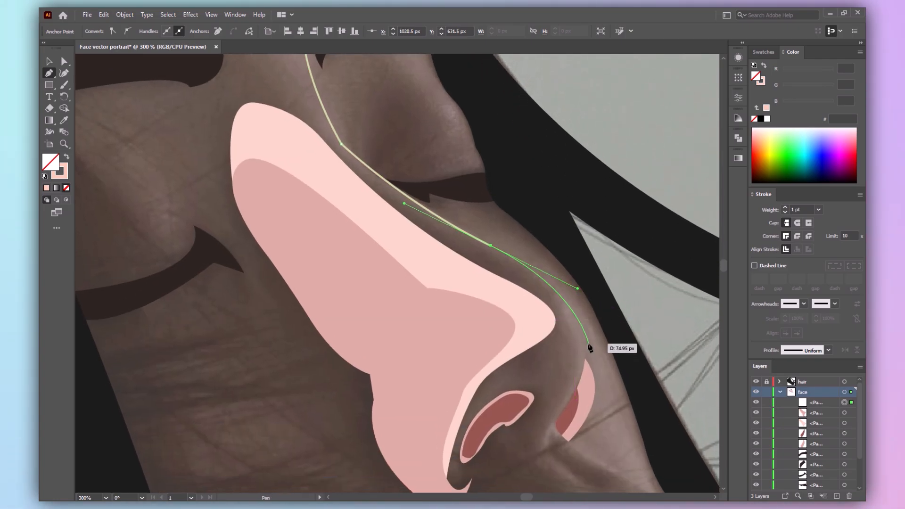
Round the highlight outline at the nose tip and bring it back up the bridge to the forehead to close it
left_click(646, 474)
left_click_drag(378, 200, 495, 297)
left_click_drag(547, 316, 408, 234)
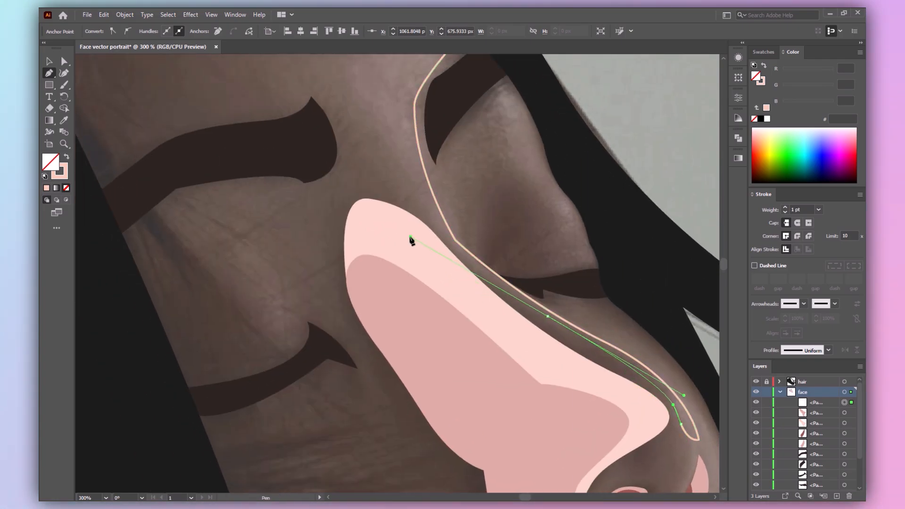
left_click_drag(387, 137, 532, 376)
left_click_drag(459, 286, 427, 246)
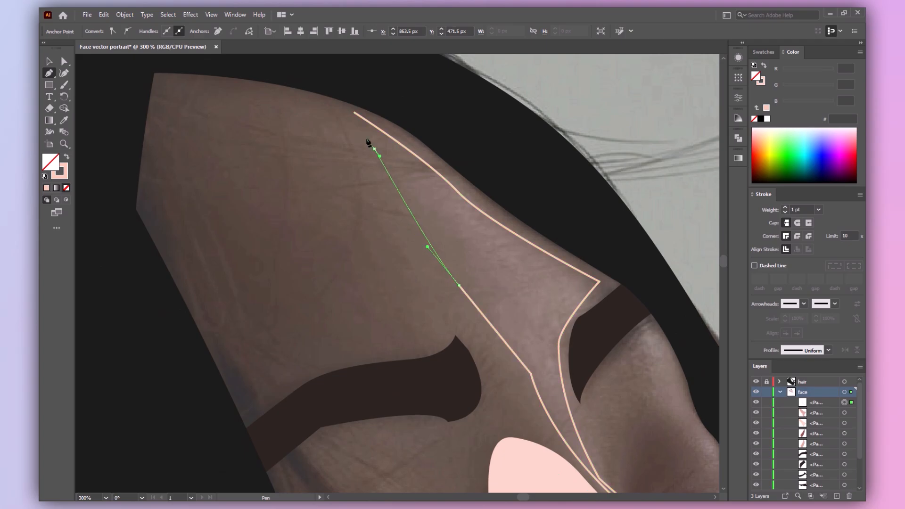
Fill the forehead and nose-bridge highlight with the pale swatch F8DBCE
key("ctrl+0")
left_click(171, 278)
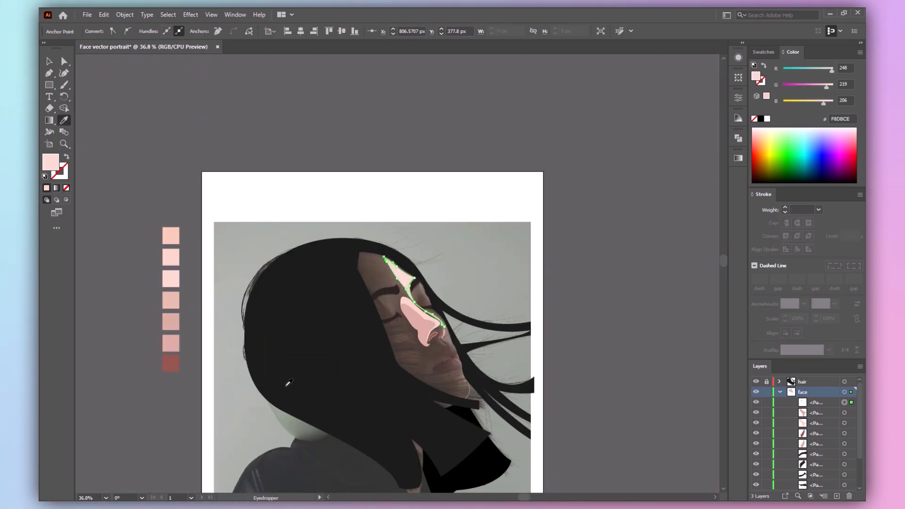
key("ctrl+shift+a")
Draw a closed leaf-shaped highlight in F8DBCE over the cheek, from below the near eye to the jaw
key("z")
left_click_drag(423, 371, 440, 401)
key("p")
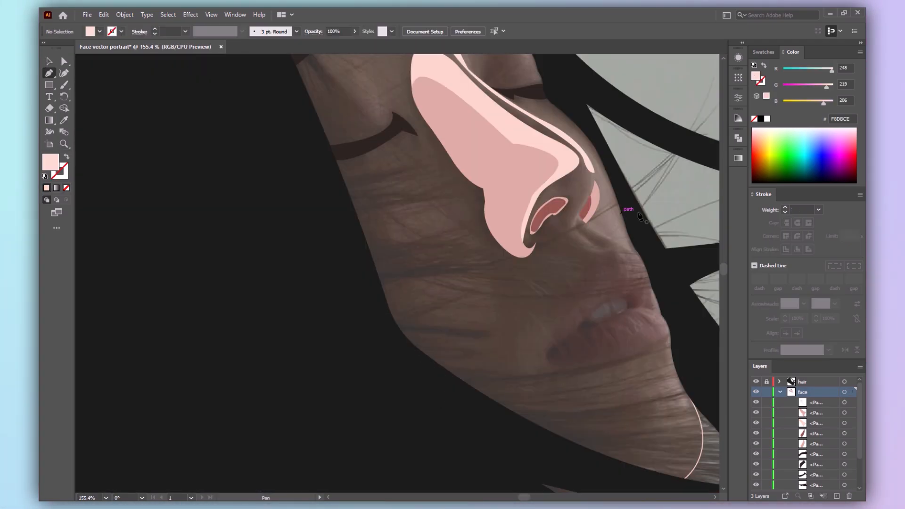
left_click(486, 371)
left_click_drag(359, 157, 330, 151)
left_click_drag(399, 307, 427, 360)
left_click(486, 370)
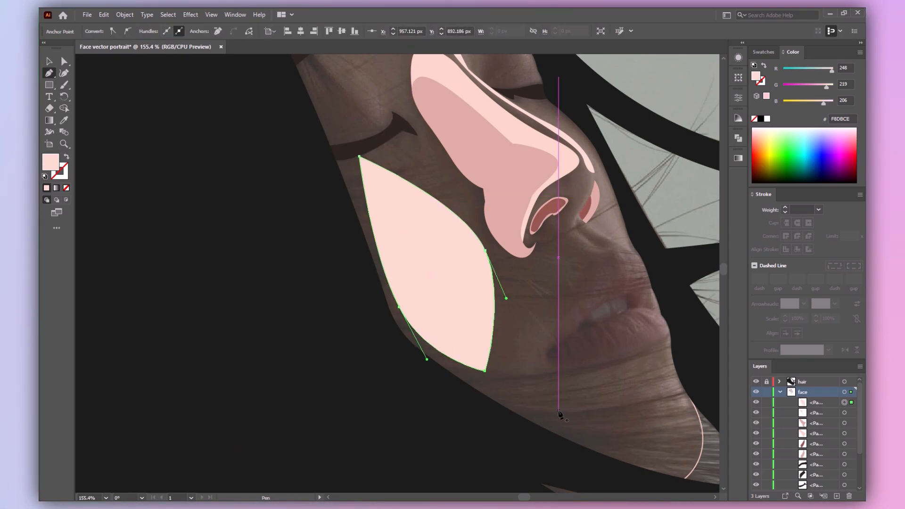
Draw a small closed F8DBCE highlight with a curved lower edge on the chin, beside the hair
key("v")
left_click_drag(701, 251, 536, 313)
left_click_drag(532, 234, 466, 112)
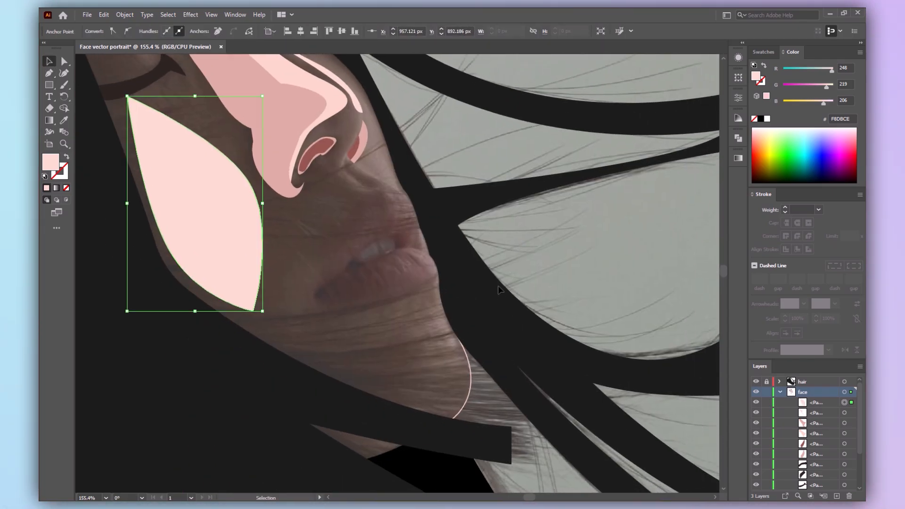
key("p")
left_click(475, 376)
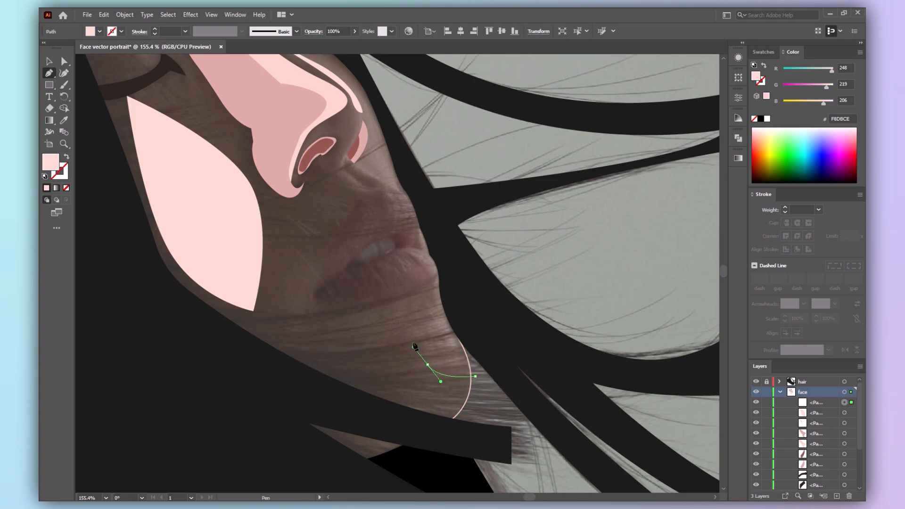
left_click(411, 323)
left_click(448, 313)
left_click(459, 340)
left_click(475, 376)
key("v")
Restore the face shape's peach F4C9B6 fill
key("ctrl+a")
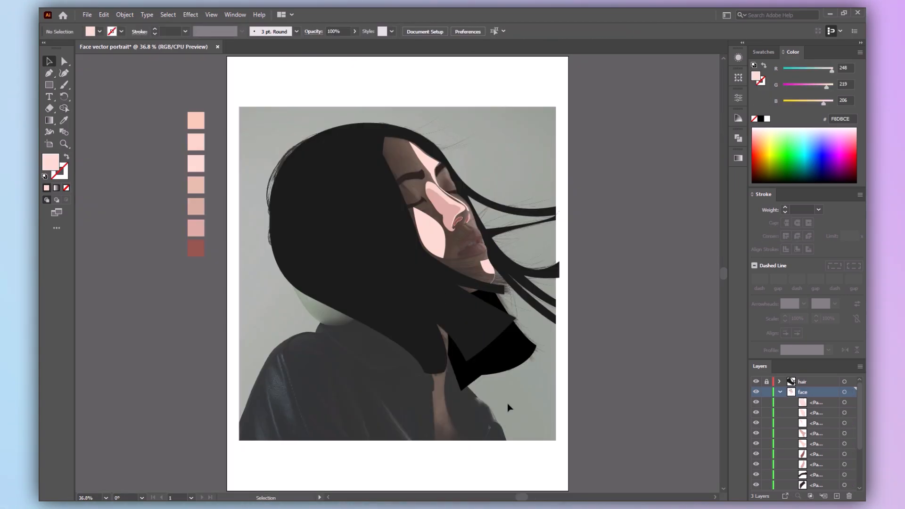
left_click(507, 403)
key("ctrl+1")
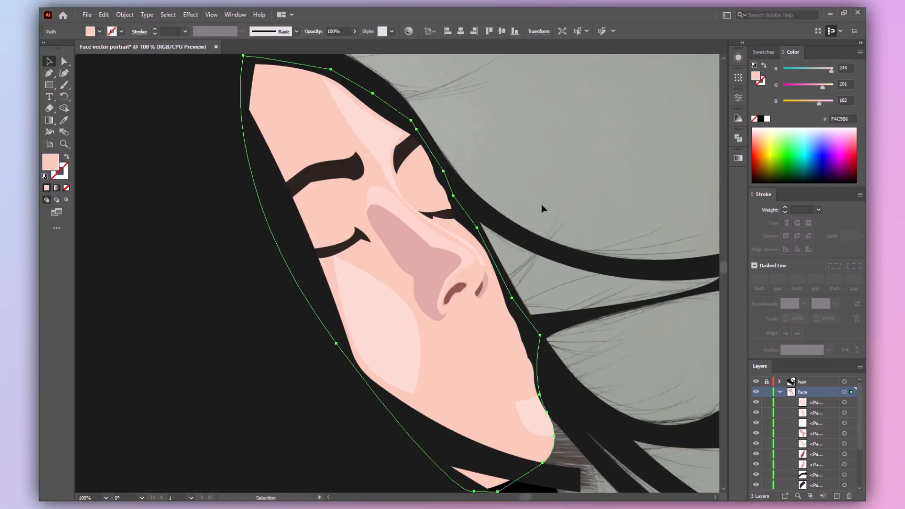
Check the anchor points and corners of the cheek highlight, the nose shadow and the near eyebrow
left_click(370, 324)
key("a")
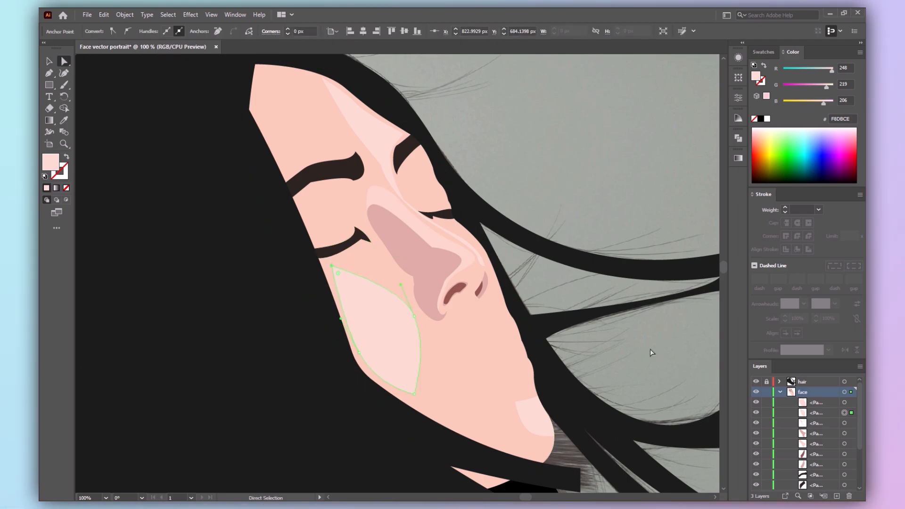
key("v")
left_click(446, 320)
key("a")
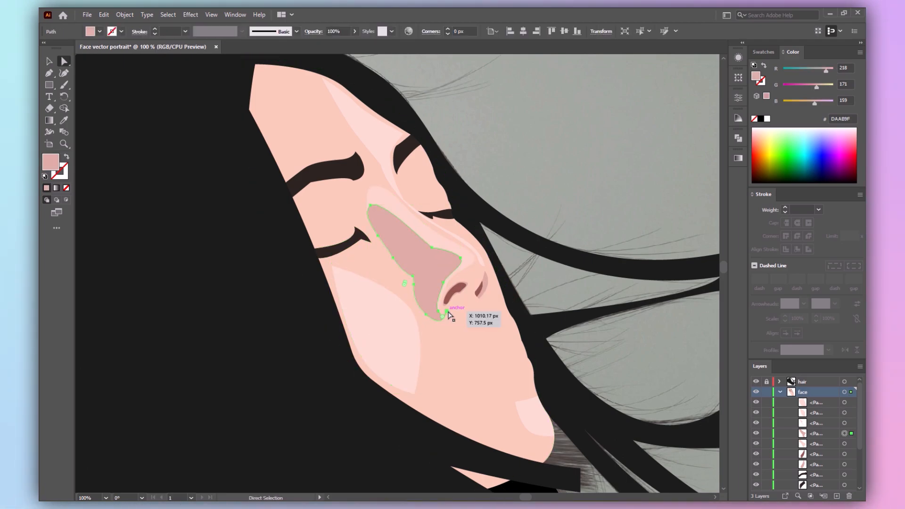
left_click(445, 313)
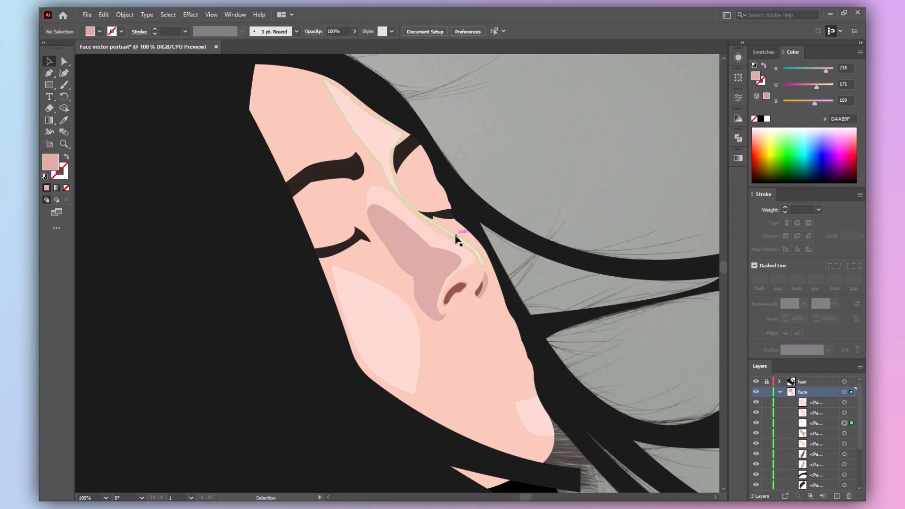
left_click(304, 182)
key("a")
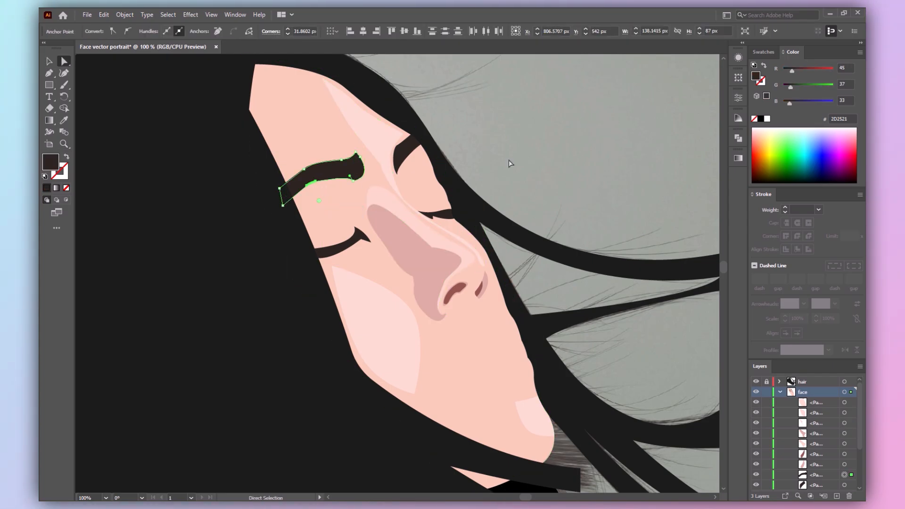
left_click(509, 163)
Show the face shape as an unfilled peach outline again so the photo can be traced
key("v")
key("ctrl+0")
left_click(462, 250)
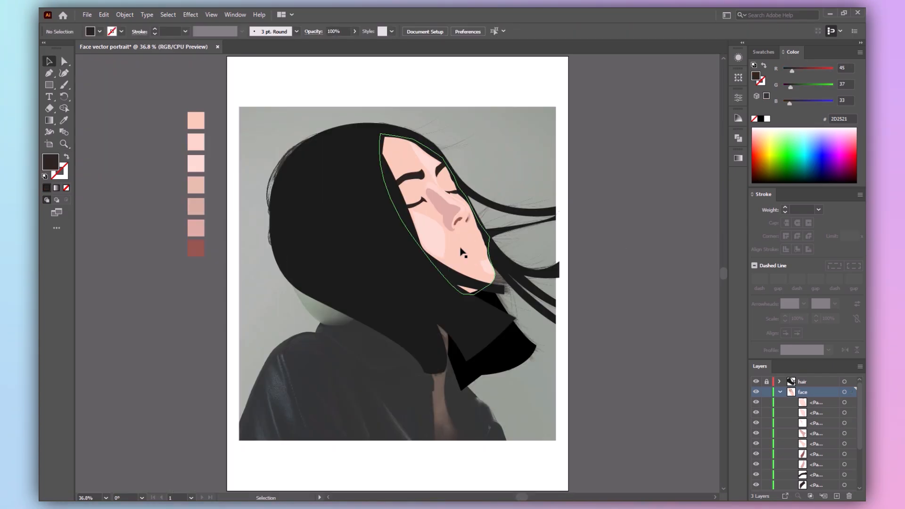
left_click(65, 160)
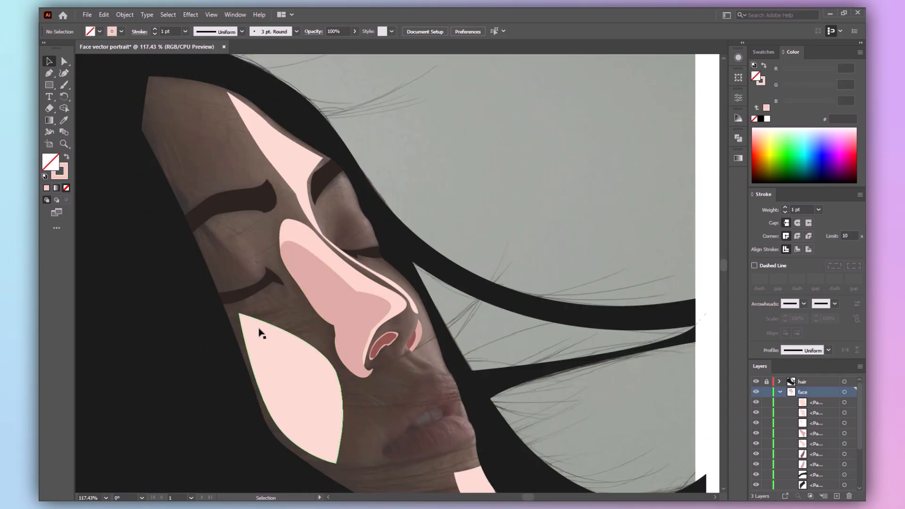
Draw a small closed angular shadow along the cheek side of the nose and fill it with the nostril's 92564E
left_click(290, 274)
left_click_drag(308, 314, 310, 321)
left_click(291, 274)
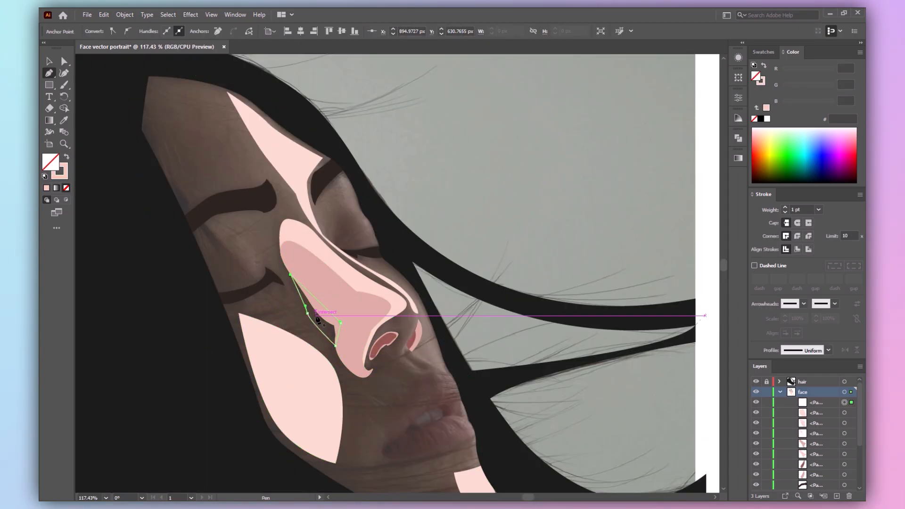
key("v")
key("shift+x")
left_click(390, 339)
key("ctrl+0")
key("v")
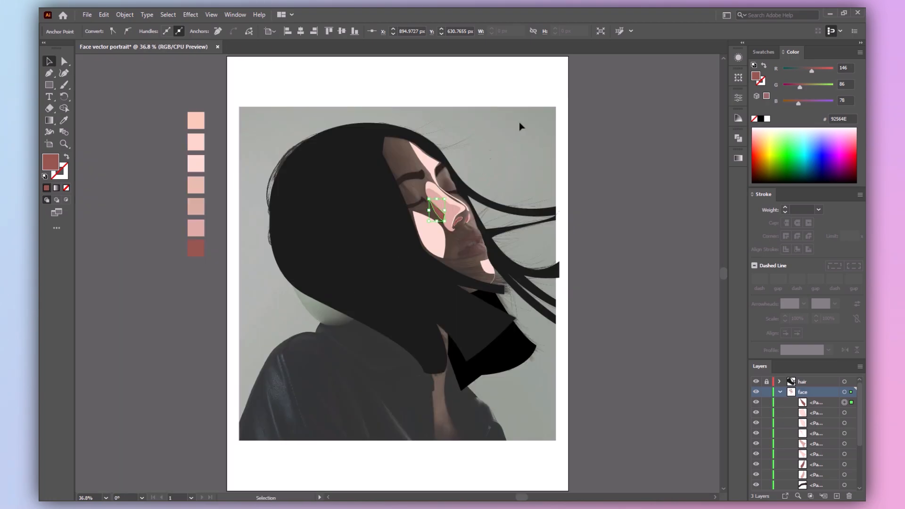
left_click(519, 123)
Switch the face to its peach F4C9B6 fill to check the new shadow, and return it to an outline
left_click(489, 256)
left_click(67, 159)
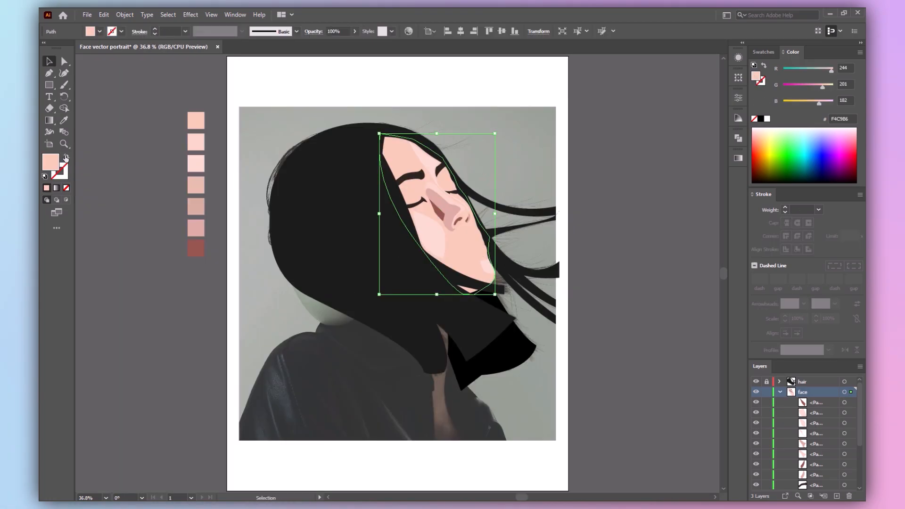
left_click(66, 159)
Recolour the small side shadow with the tan swatch and the main nose shadow with E4BCAA
left_click(442, 212)
key("ctrl+1")
key("ctrl+0")
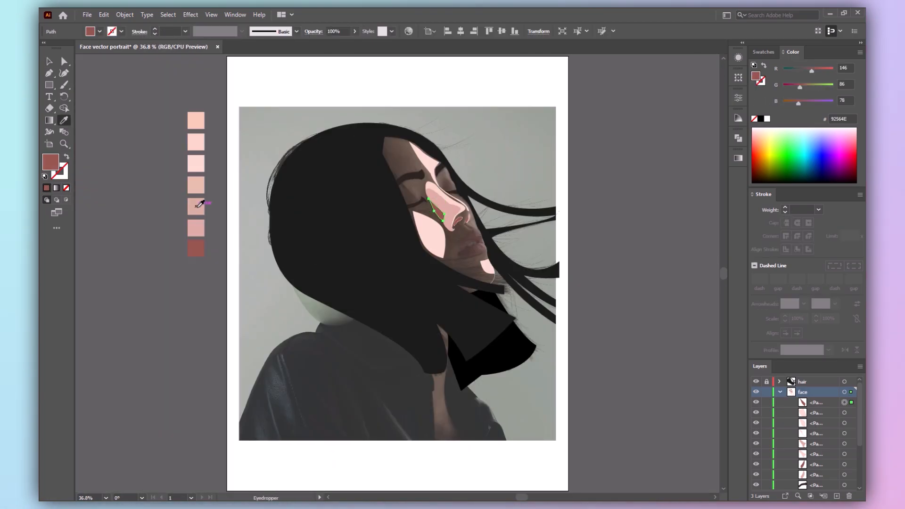
left_click(200, 203)
key("v")
left_click(452, 212)
key("v")
left_click(667, 106)
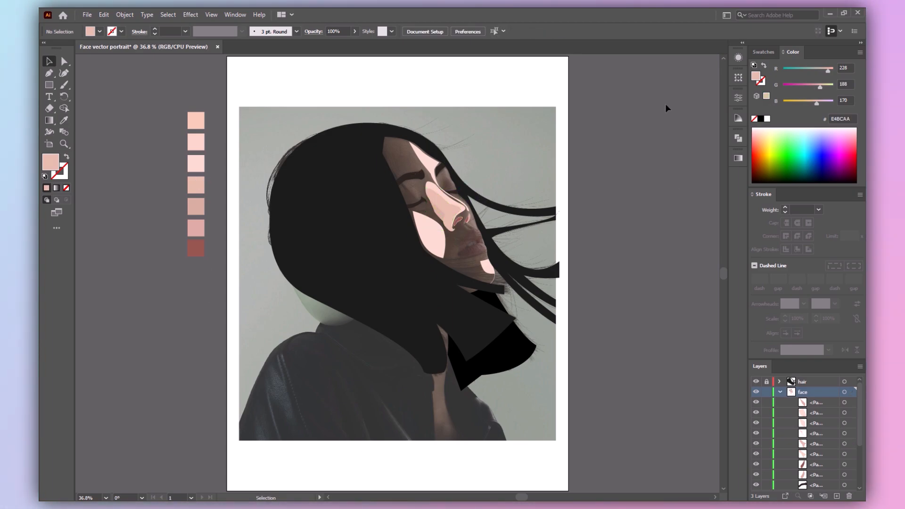
Fill the wider nose shape with the swatch F6D4C5
left_click(450, 203)
key("i")
left_click(201, 151)
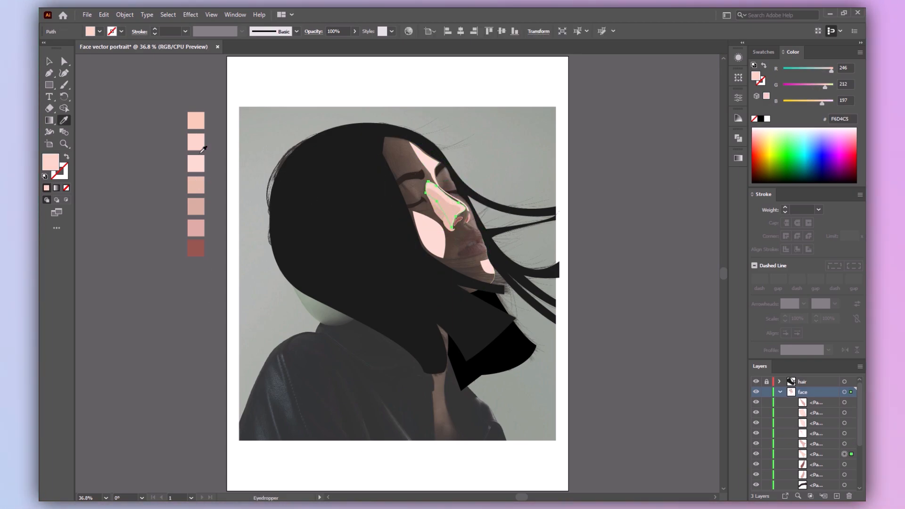
left_click(459, 161)
Recolour the inner nose shadow with a pale pink swatch and the wider nose shape with the cheek highlight's F8DBCE
left_click(447, 208)
key("i")
left_click(197, 165)
key("v")
left_click(448, 199)
key("i")
left_click(430, 221)
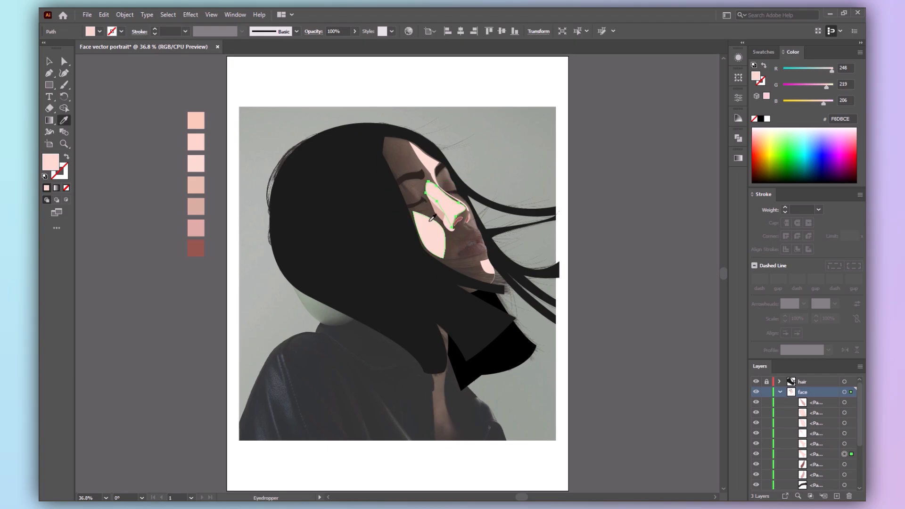
key("v")
key("ctrl+shift+a")
Fill the face shape with the peach swatch F4C9B6
left_click(490, 240)
key("i")
left_click(197, 121)
key("v")
left_click(106, 302)
Make a slightly smaller copy of the cheek highlight inside the original and tint the outer shape a little darker
left_click(430, 233)
key("ctrl+plus")
key("ctrl+plus")
key("ctrl+plus")
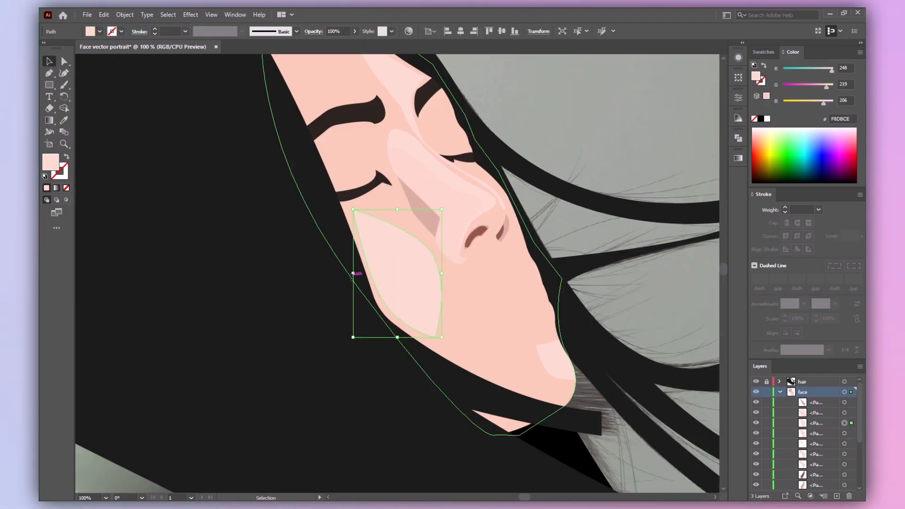
left_click_drag(354, 338, 362, 325)
key("ctrl+shift+a")
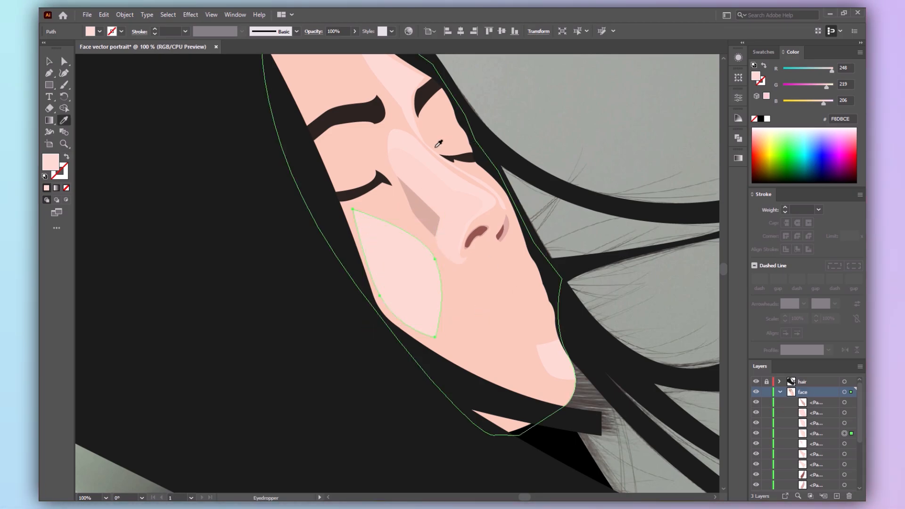
Layer a smaller copy over the chin highlight and fill the outer shape with the nose's F6D4C5
key("a")
left_click(567, 373)
key("v")
left_click_drag(538, 359, 543, 360)
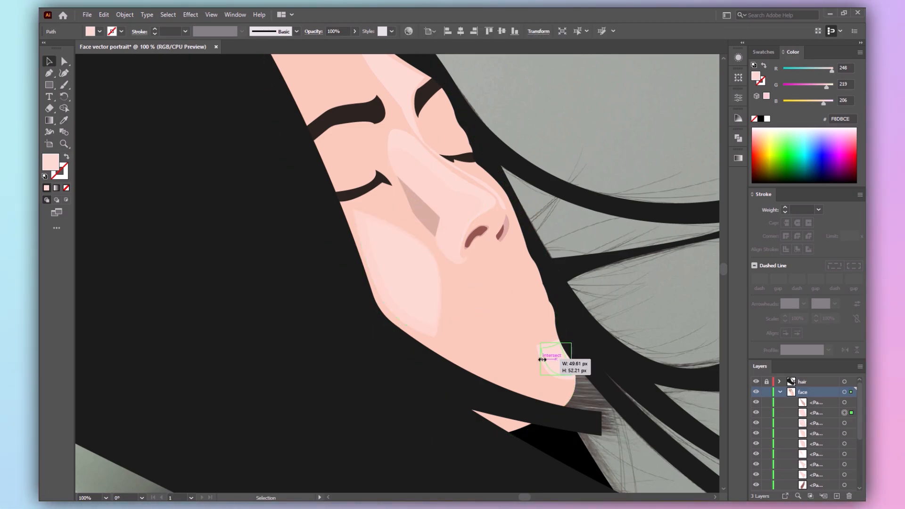
key("ctrl+z")
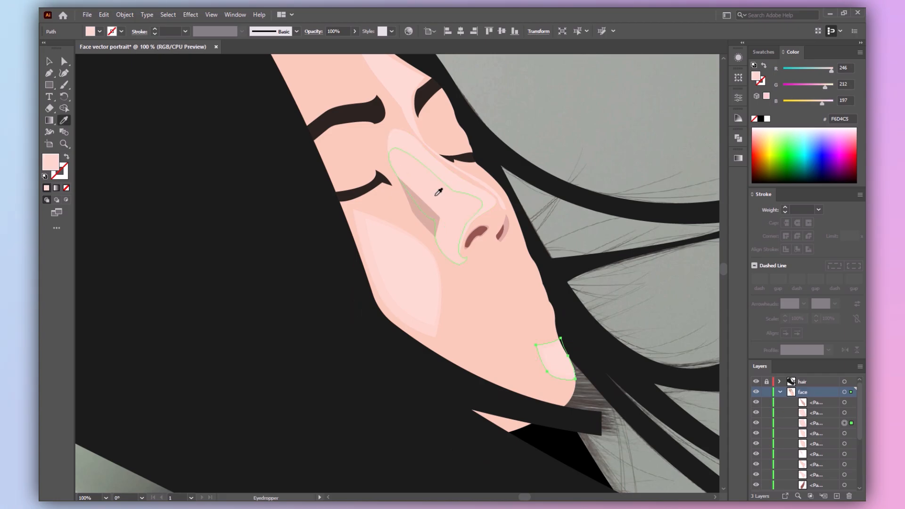
key("v")
key("ctrl+shift+a")
key("ctrl+0")
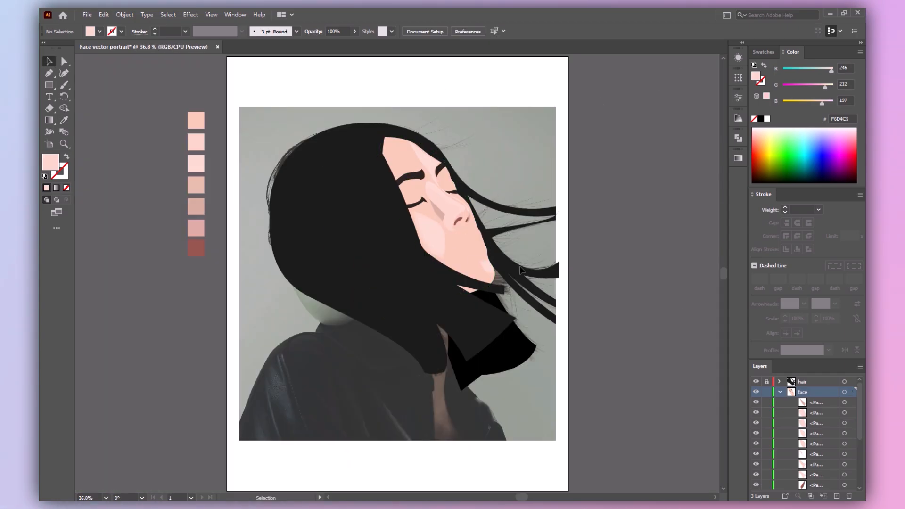
Round the hair shape's inner corner beside the forehead and lock the hair layer again
left_click(376, 182)
key("a")
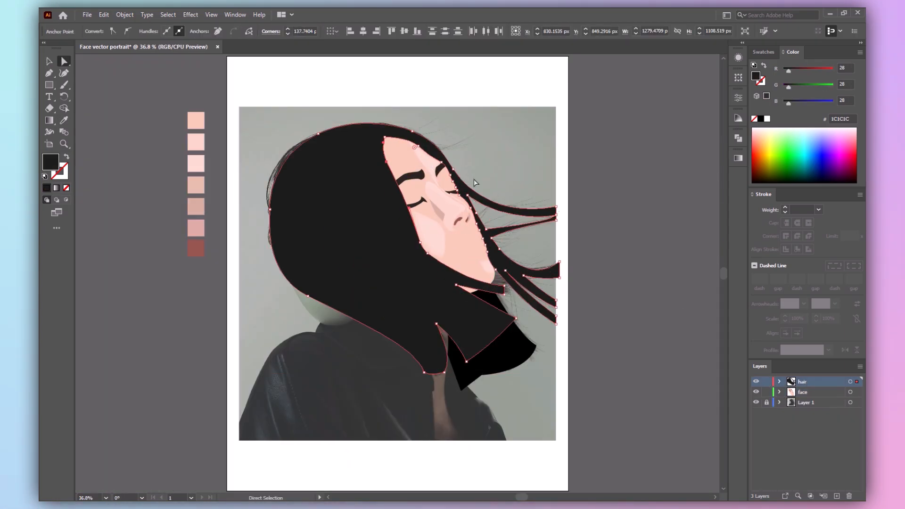
key("v")
key("ctrl+shift+a")
left_click(461, 257)
key("ctrl+equal")
key("ctrl+equal")
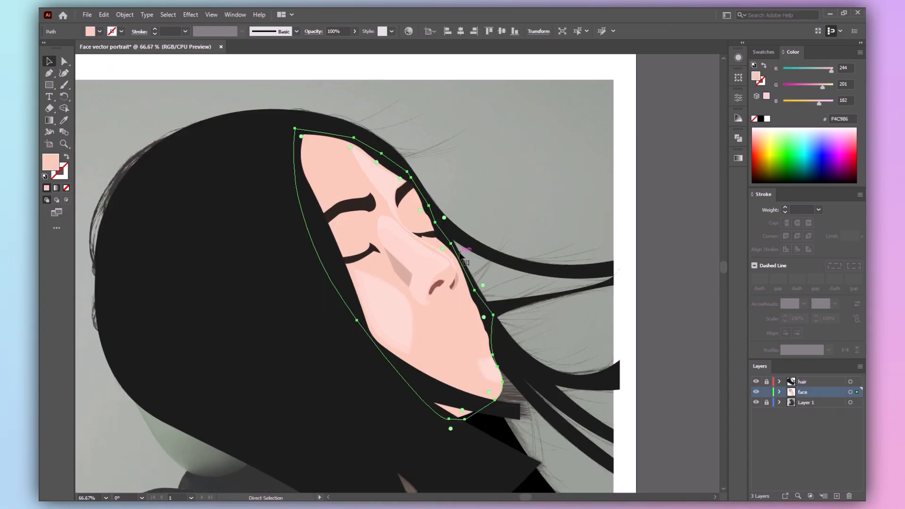
key("ctrl+shift+a")
key("ctrl+0")
Recolour the inner nose shadow from the face's peach tone, using the darker Color Guide shade E4BCAA
left_click_drag(368, 127, 505, 332)
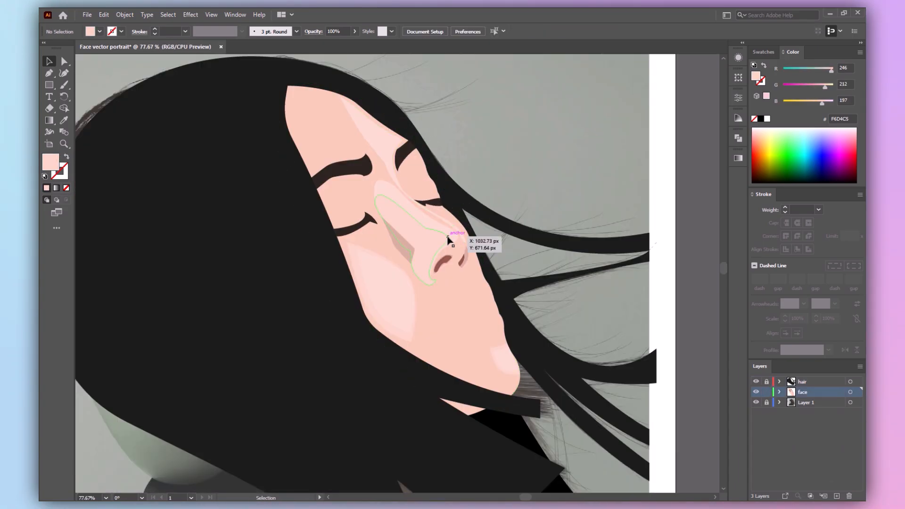
left_click(448, 240)
key("i")
left_click(473, 303)
key("v")
left_click(739, 119)
left_click(658, 154)
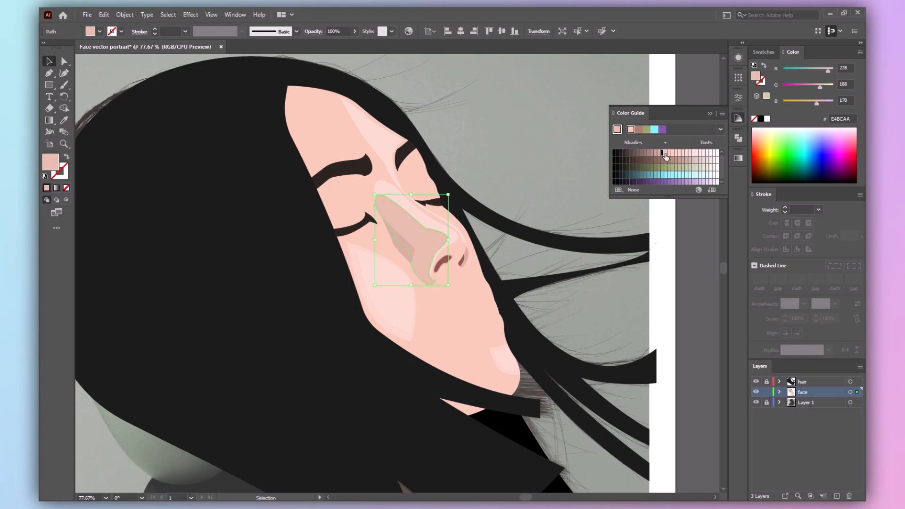
Fill the larger nose shadow with the Color Guide shade E4BCAA, one shade darker than the face's F4C9B6
left_click(666, 153)
left_click(663, 153)
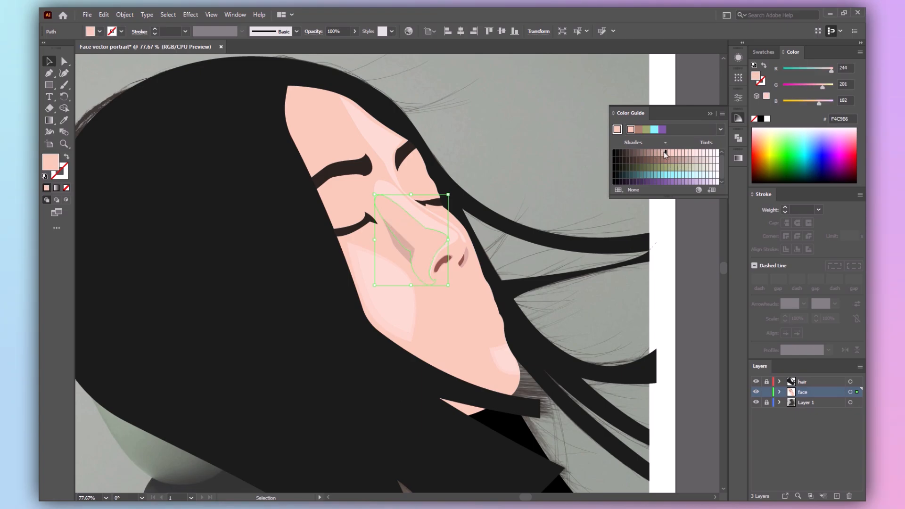
left_click(710, 113)
left_click(633, 162)
Show the face as an outline only and trace a wavy highlight shape along the outer edge of the far eyelid
left_click(473, 252)
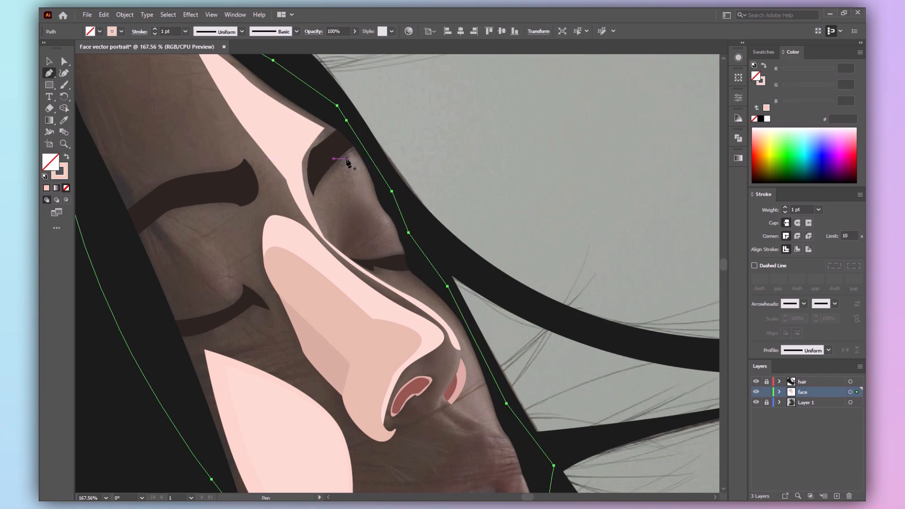
left_click(347, 159)
left_click_drag(360, 184, 361, 200)
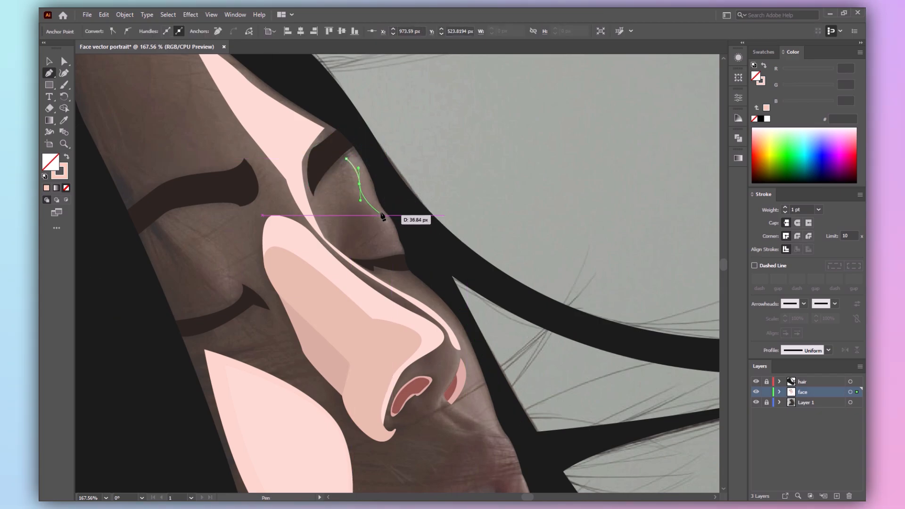
left_click(399, 247)
left_click_drag(410, 248, 415, 242)
left_click_drag(402, 166, 390, 146)
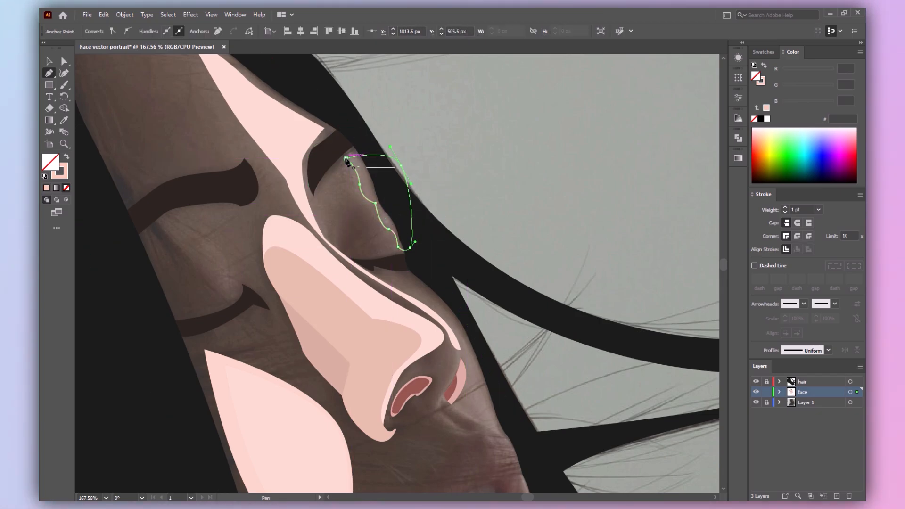
Fill the far eyelid highlight with F8DBCE and trim off its part that extends beyond the face outline
key("shift+x")
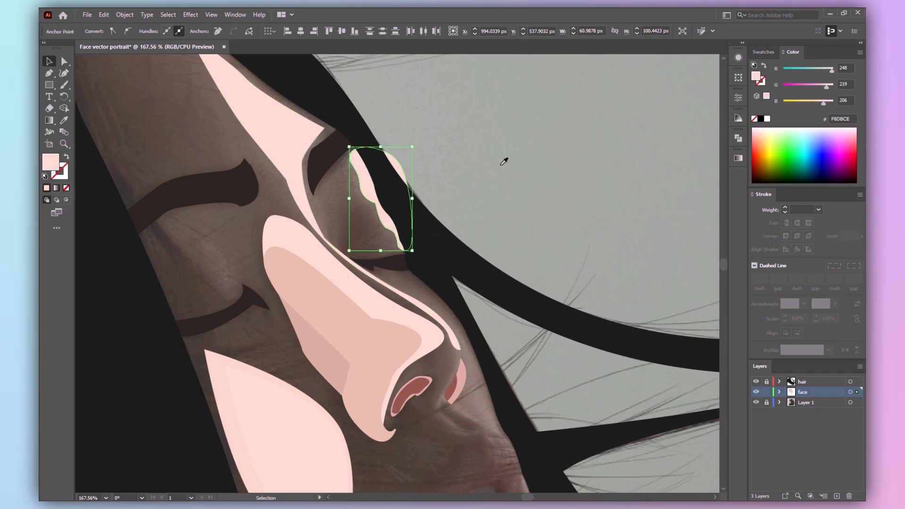
key("ctrl+a")
key("shift+m")
key("ctrl+shift+a")
Draw an F8DBCE highlight along the far cheek's edge, from below the far eye past the nose to above the upper lip
key("p")
left_click_drag(515, 189, 407, 141)
left_click(387, 388)
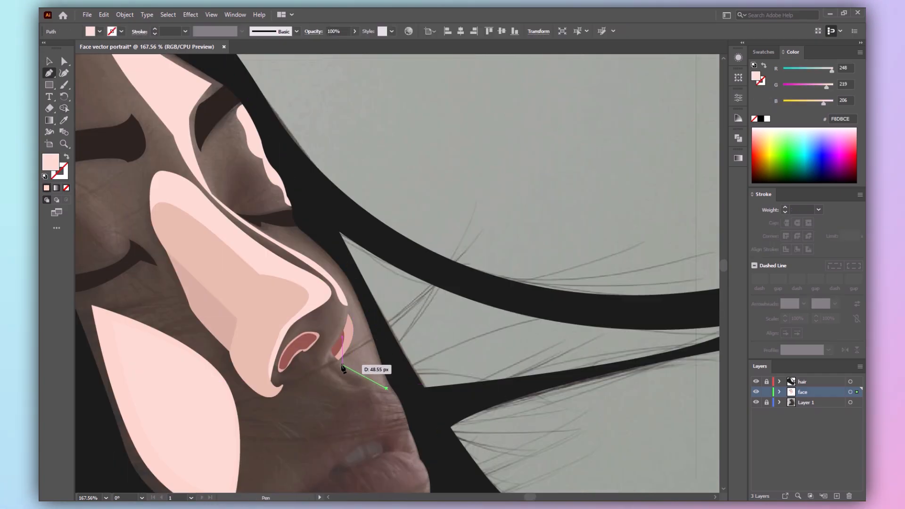
left_click_drag(334, 359, 333, 357)
left_click(342, 364)
left_click_drag(356, 328, 353, 304)
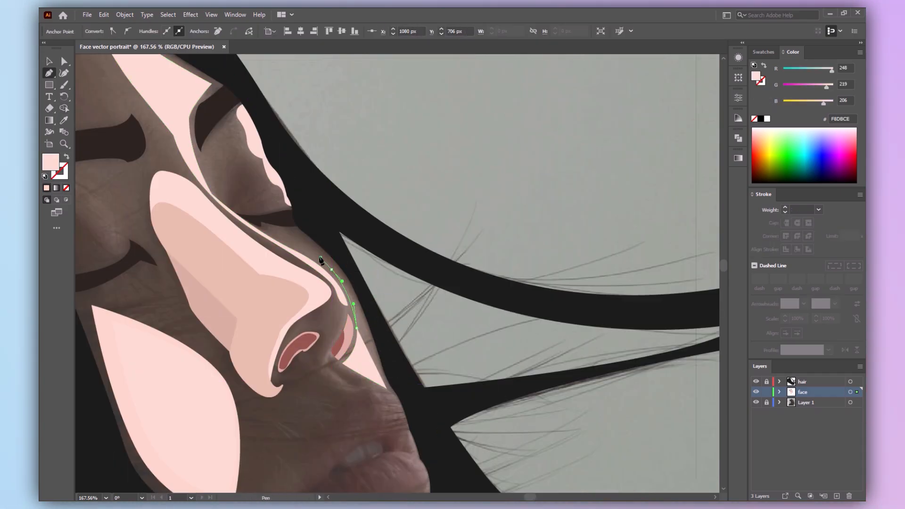
left_click(309, 243)
left_click(279, 238)
left_click_drag(381, 364, 381, 365)
left_click(387, 389)
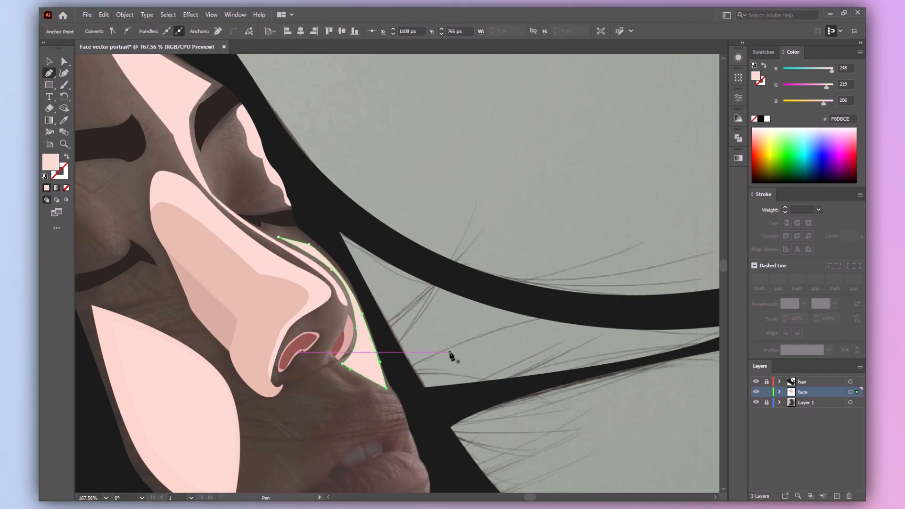
key("v")
left_click(452, 356)
Draw a thin curved highlight between the nostrils and the upper lip, filled with F8DBCE
key("p")
scroll(333, 376, "up", 3)
left_click(382, 204)
left_click_drag(369, 236, 368, 254)
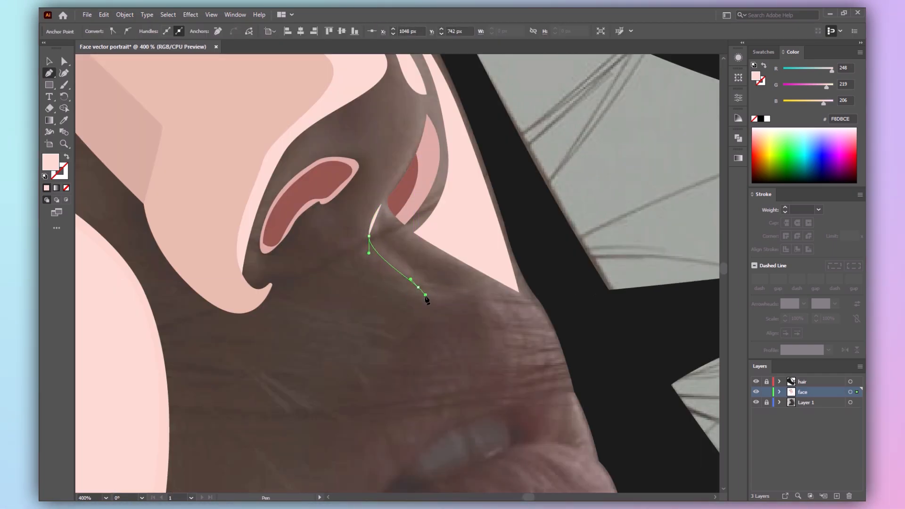
left_click_drag(426, 296, 425, 296)
left_click(443, 295)
left_click(465, 290)
left_click(435, 284)
key("shift+x")
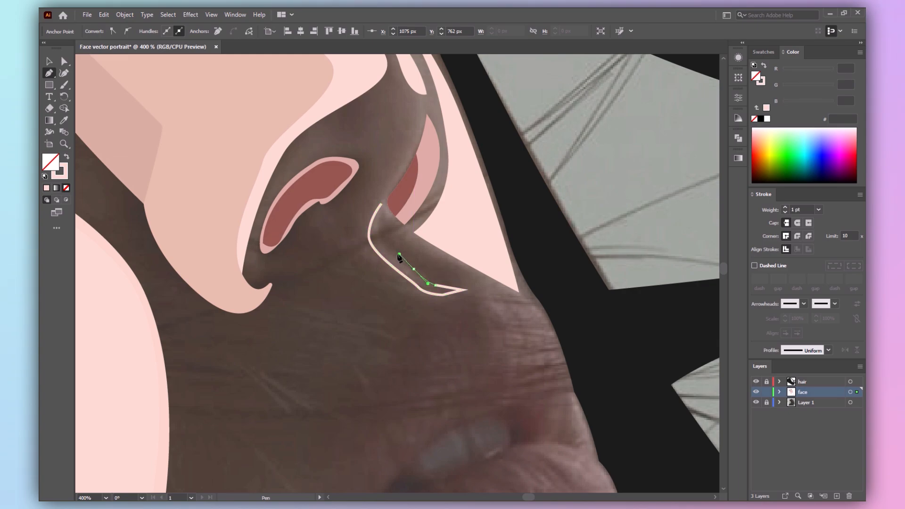
left_click(67, 157)
Draw a narrow closed shape for the groove beside the thin highlight under the nose
left_click(394, 232)
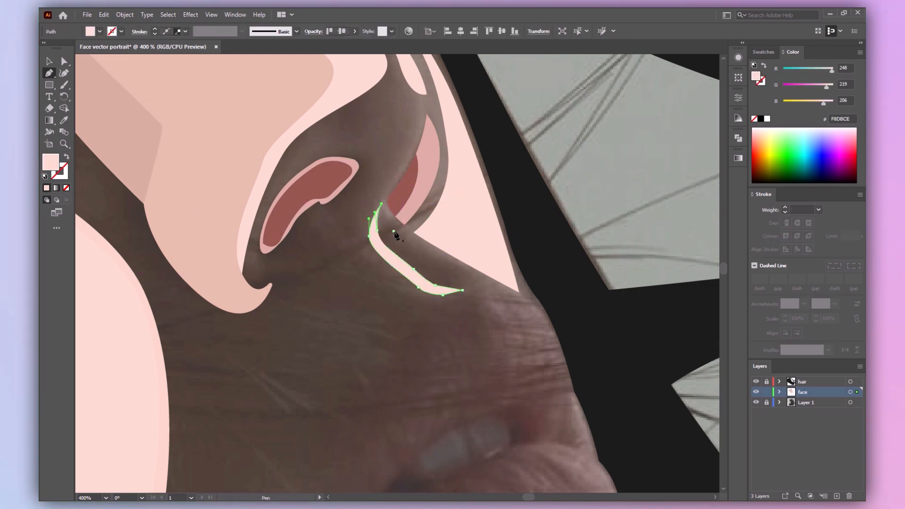
left_click_drag(472, 274, 492, 288)
left_click(437, 283)
left_click(384, 246)
left_click_drag(394, 232, 394, 233)
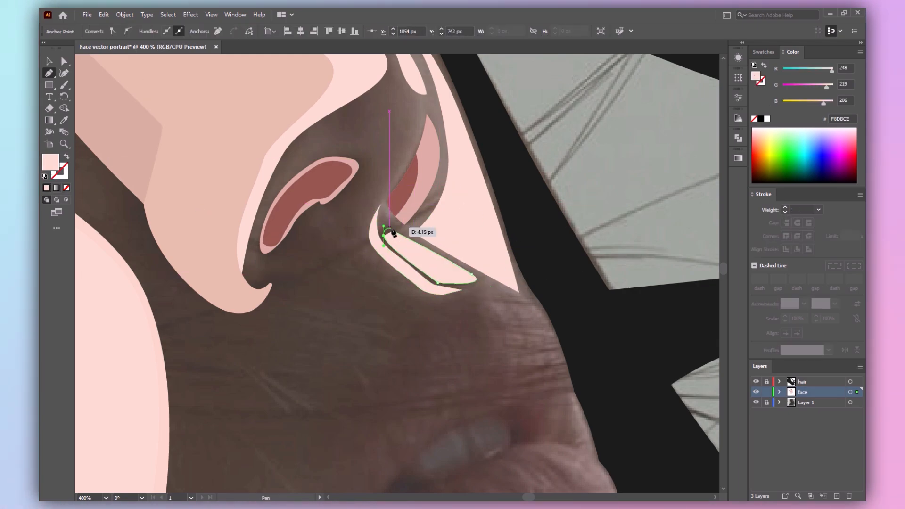
Recolour the groove shape under the nose with D6B09F, sampled from the inner nose shadow
key("ctrl+0")
scroll(495, 323, "up", 4)
key("v")
left_click(488, 316)
left_click(415, 291)
key("i")
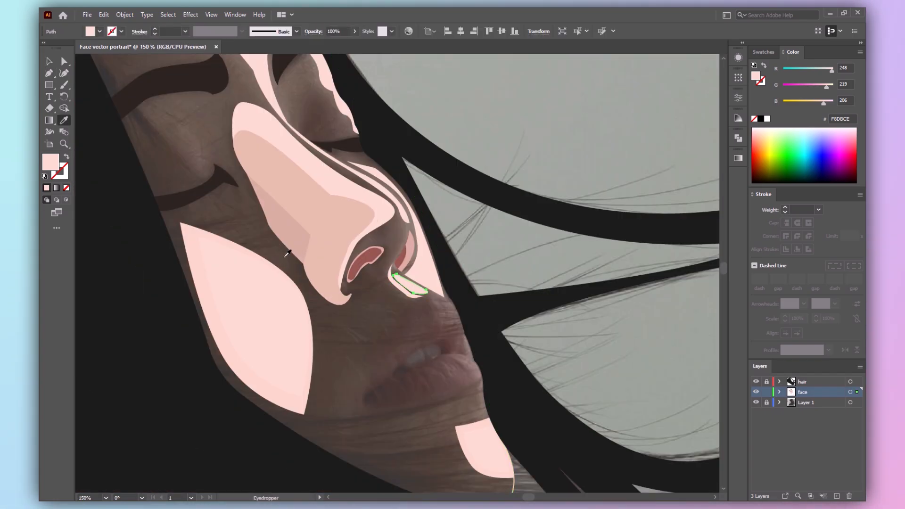
left_click(290, 243)
key("v")
left_click(466, 106)
Draw a rounded eyelid shadow above the far eye's lash line, filled with D6B09F
scroll(307, 206, "up", 5)
scroll(308, 206, "left", 3)
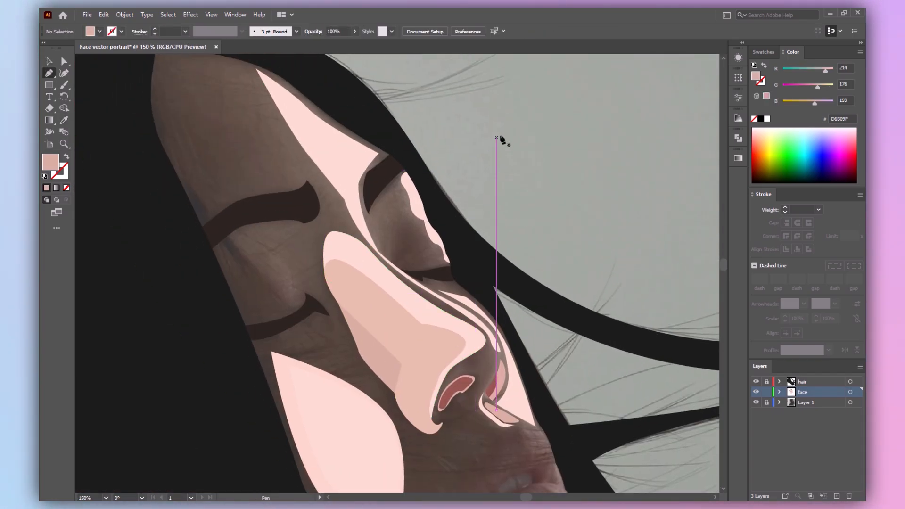
left_click(417, 226)
left_click_drag(388, 260, 431, 262)
left_click(400, 270)
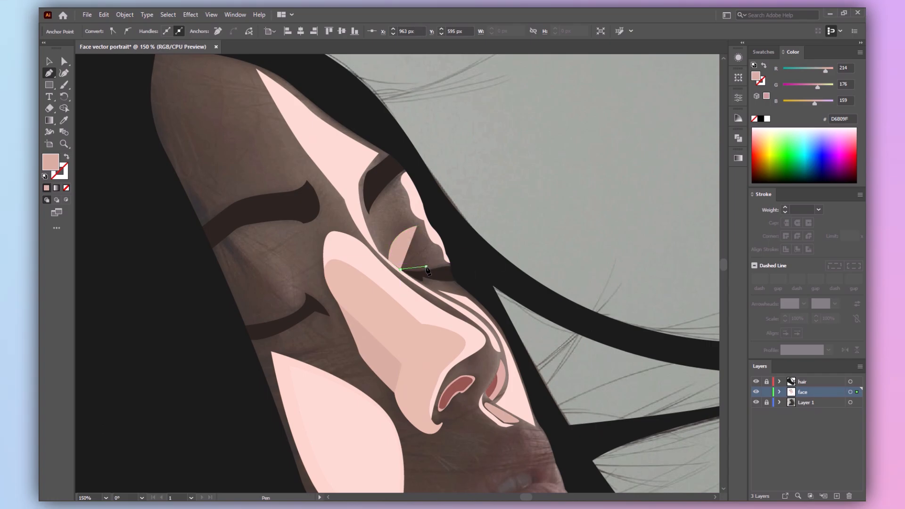
left_click_drag(417, 227, 418, 229)
key("v")
Draw a curved D6B09F shadow above the near eye's lash line and restore the face's F4C9B6 fill
scroll(335, 238, "down", 2)
scroll(336, 239, "left", 2)
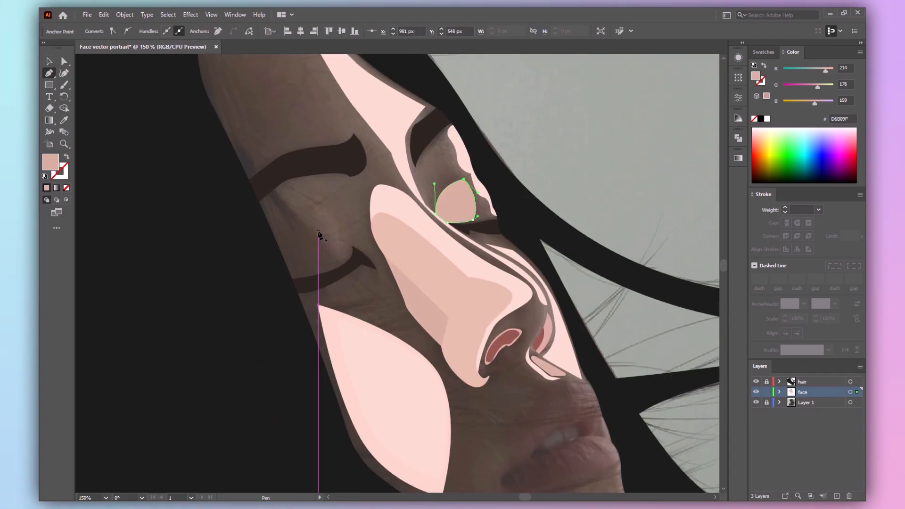
left_click(319, 234)
left_click_drag(337, 265, 360, 270)
left_click(283, 284)
left_click(319, 234)
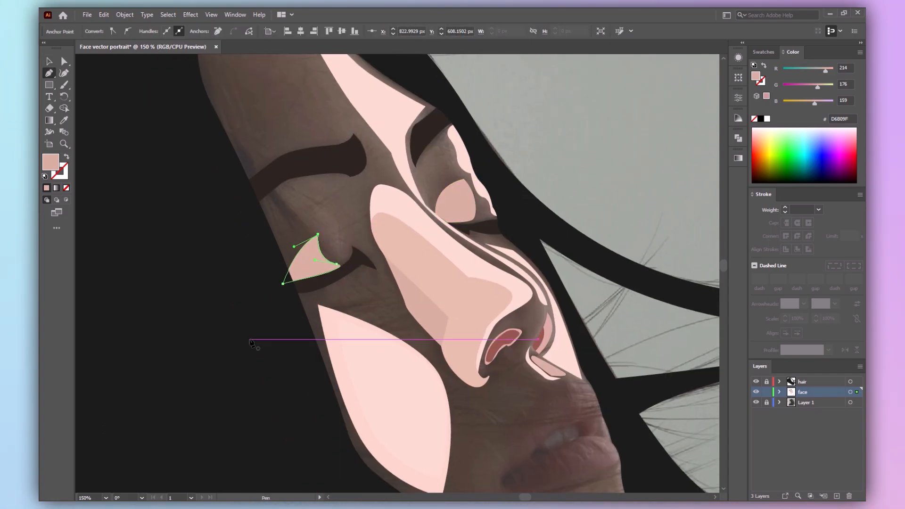
key("ctrl+0")
key("v")
left_click(568, 124)
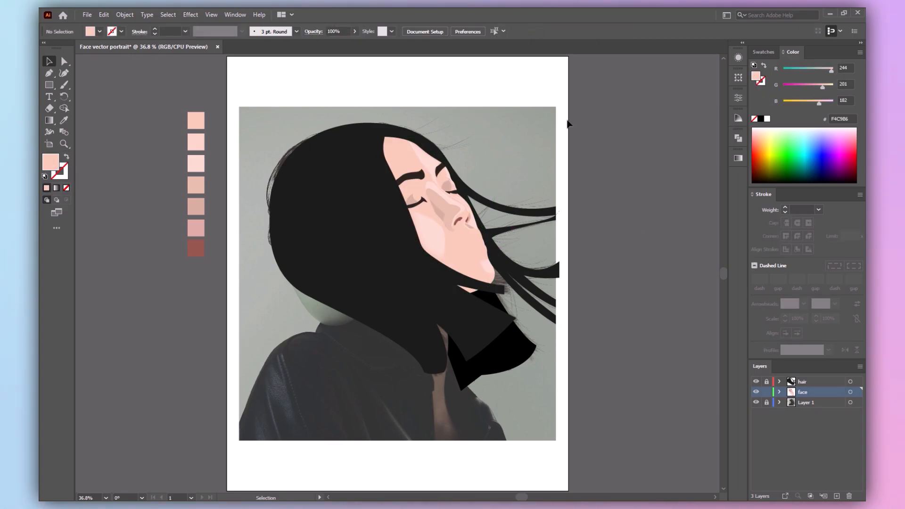
Recolour the main nose shape with F8DBCE, sampled from the palette squares beside the artboard
scroll(454, 224, "up", 3)
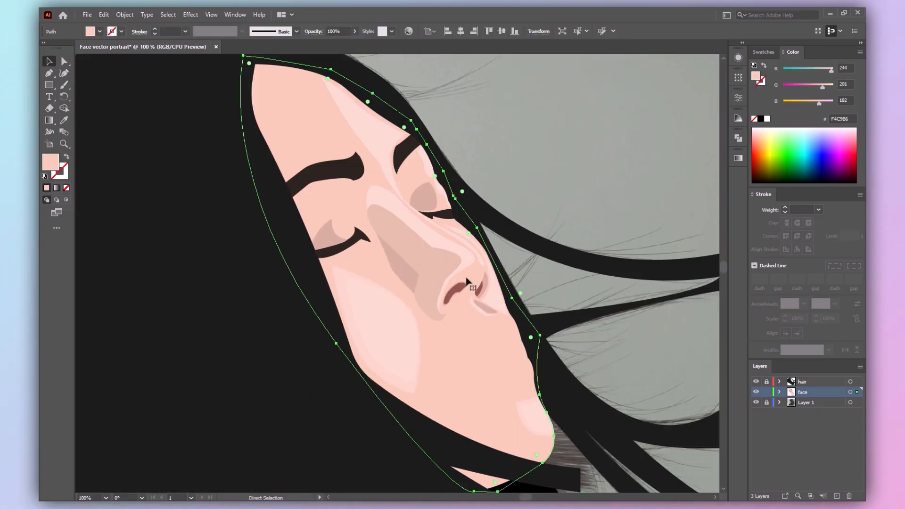
left_click(380, 205)
scroll(302, 245, "down", 2)
key("ctrl+0")
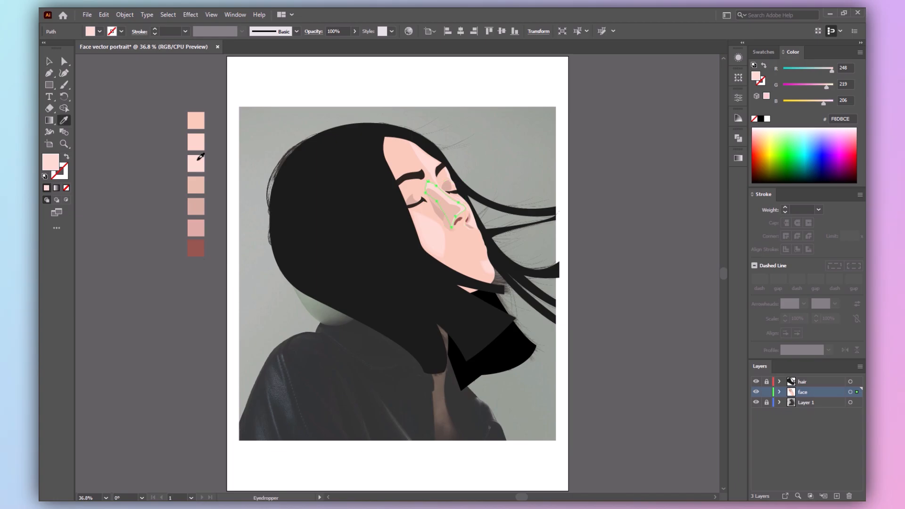
key("v")
left_click(242, 121)
Show the face as an outline only again and trace the closed outer contour of both lips
left_click(470, 252)
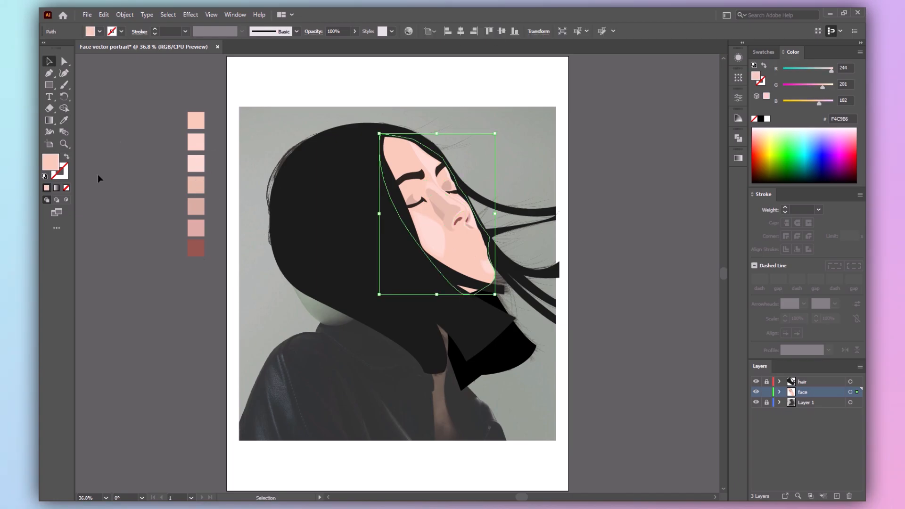
left_click(67, 157)
scroll(501, 242, "up", 5)
key("p")
left_click(366, 250)
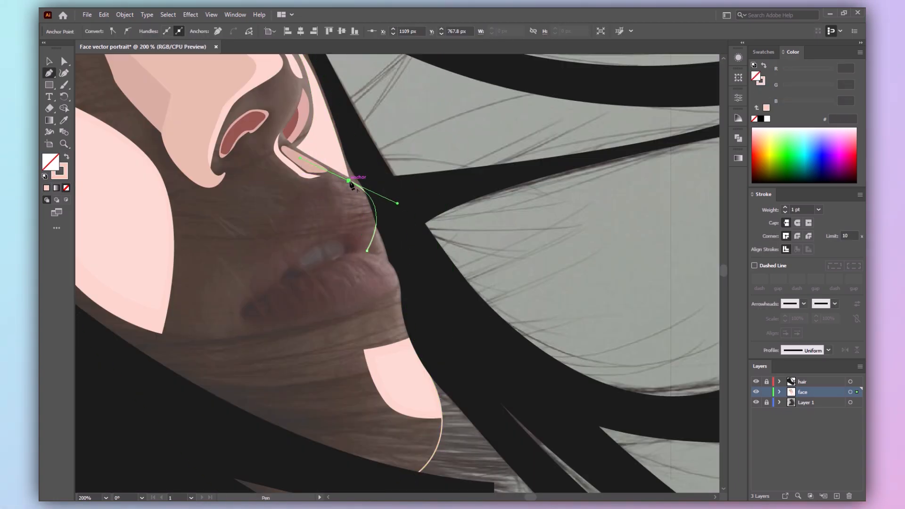
key("ctrl+z")
left_click_drag(335, 188, 276, 178)
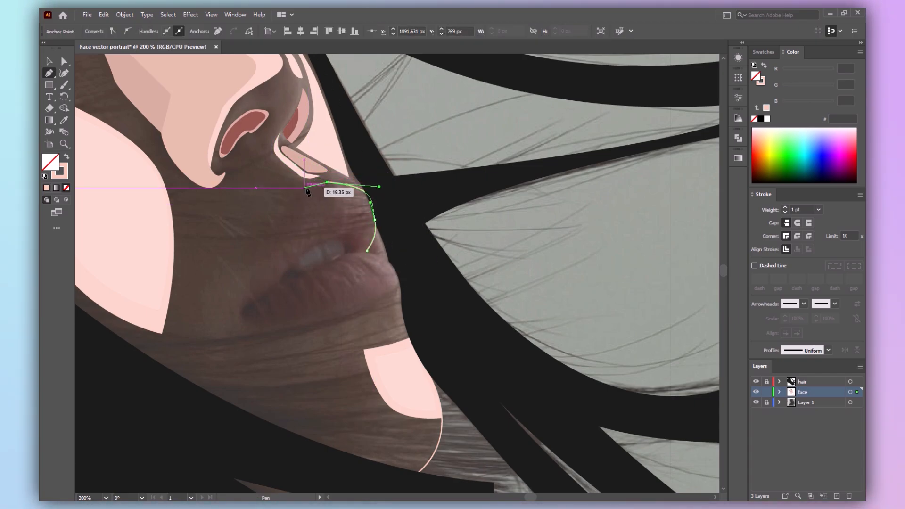
left_click_drag(239, 317, 282, 321)
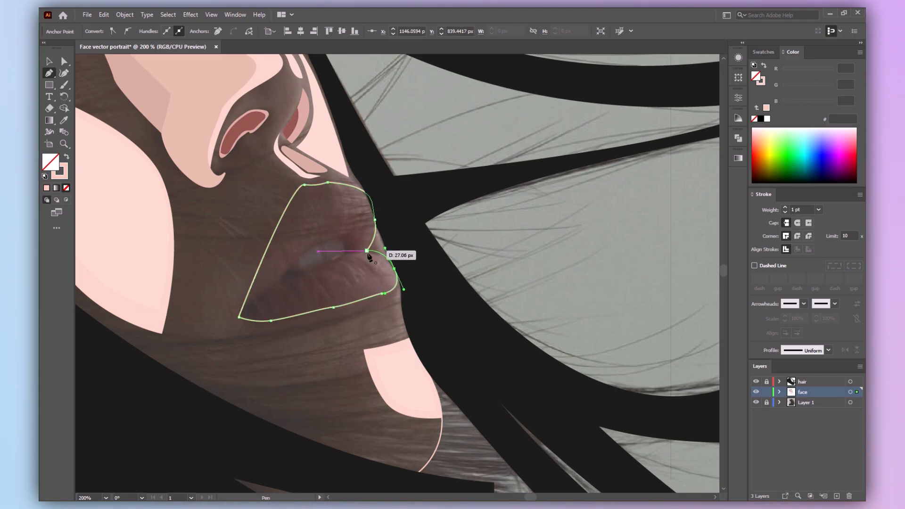
key("v")
left_click(389, 191)
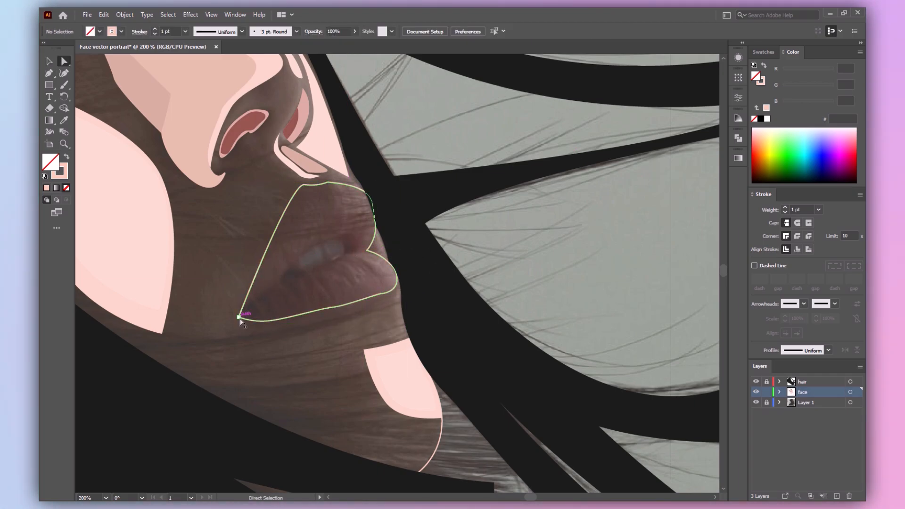
Extend and round the corner of the mouth by about 8 px and adjust the upper lip's contour
left_click_drag(240, 318, 234, 322)
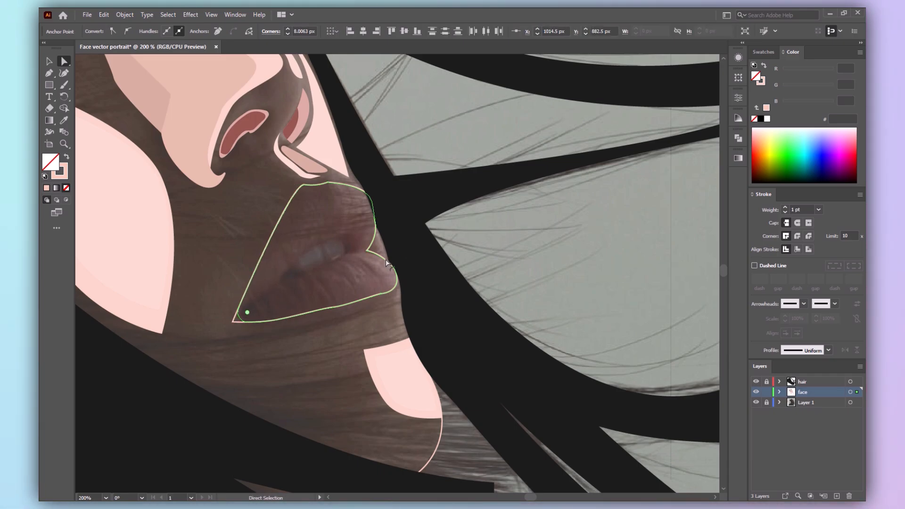
key("v")
key("p")
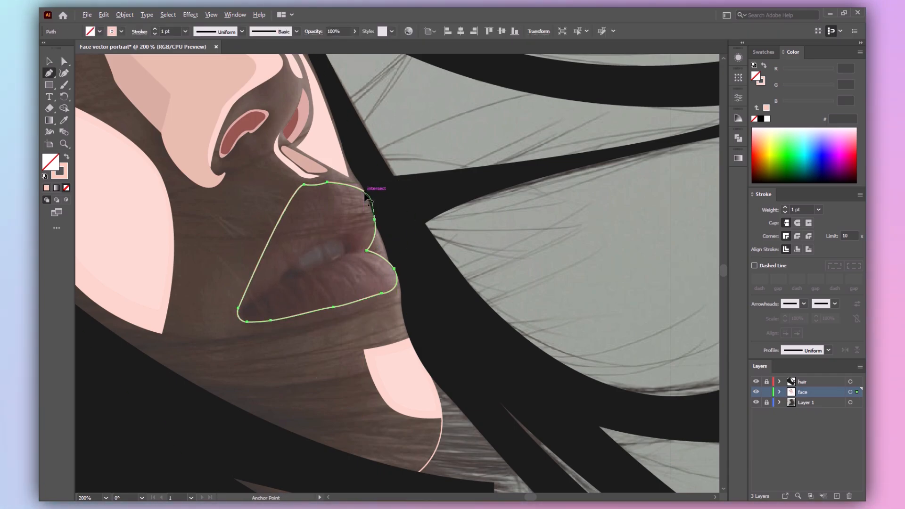
left_click(365, 194)
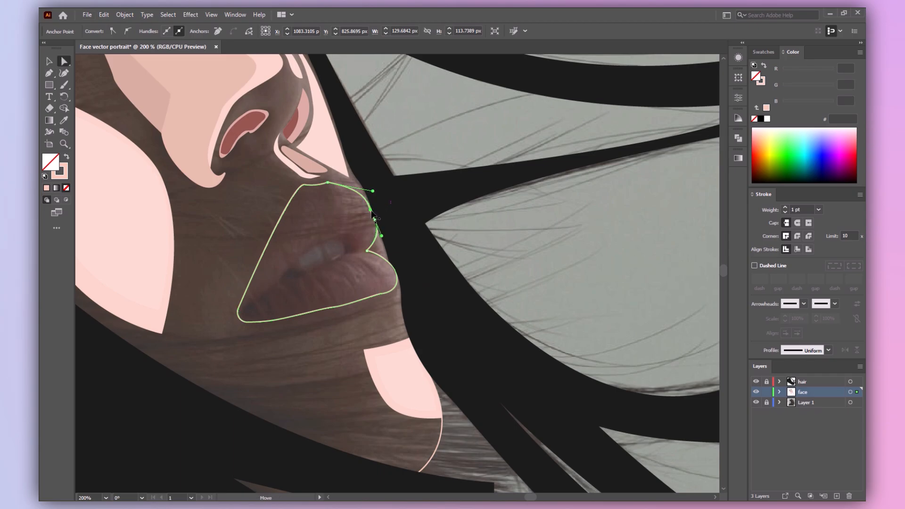
key("ctrl+z")
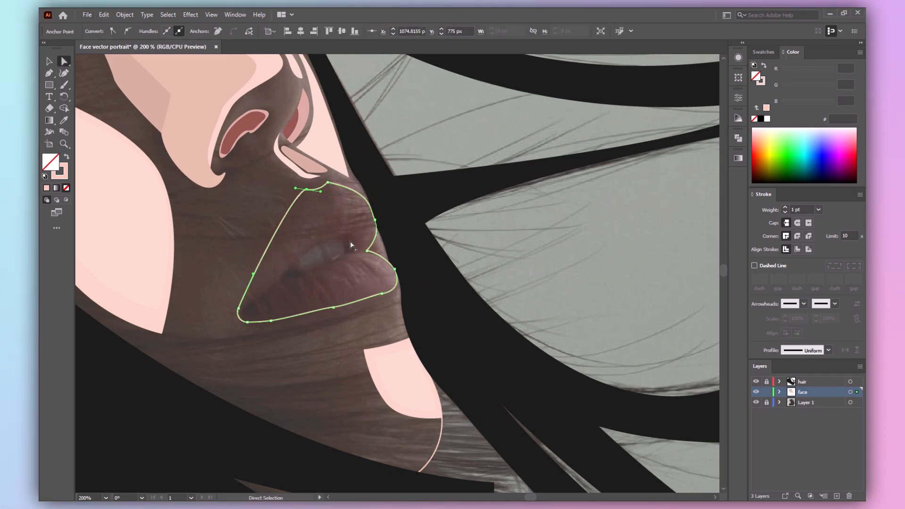
Trace the mouth opening between the lips, around the teeth to the mouth corner, as a closed path
key("p")
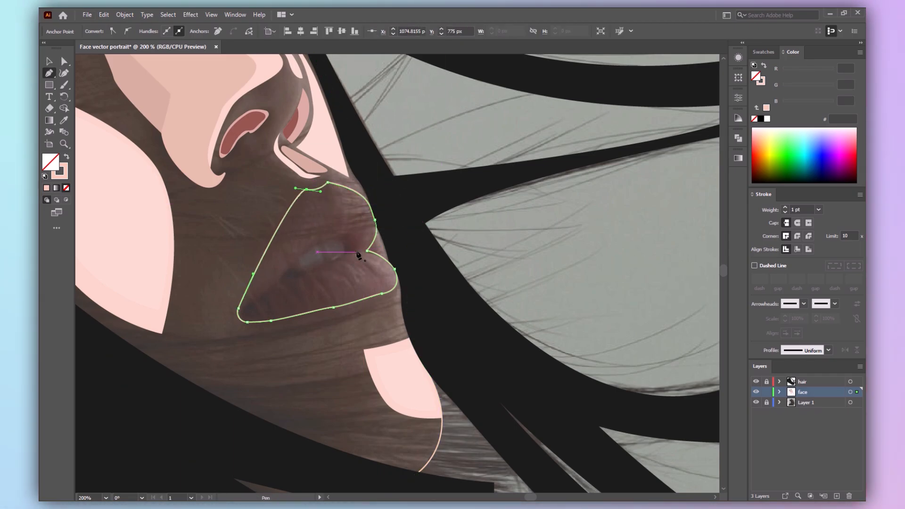
left_click(357, 252)
left_click_drag(339, 234, 304, 243)
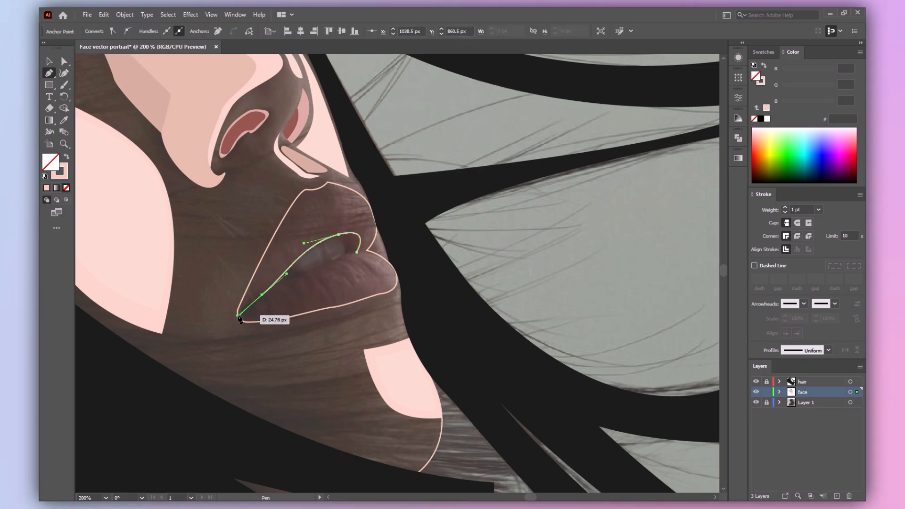
left_click_drag(239, 318, 248, 321)
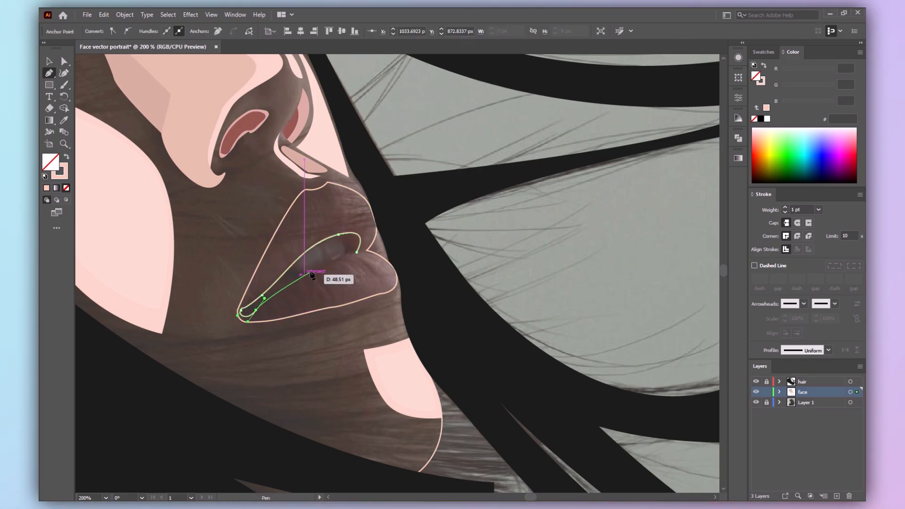
key("v")
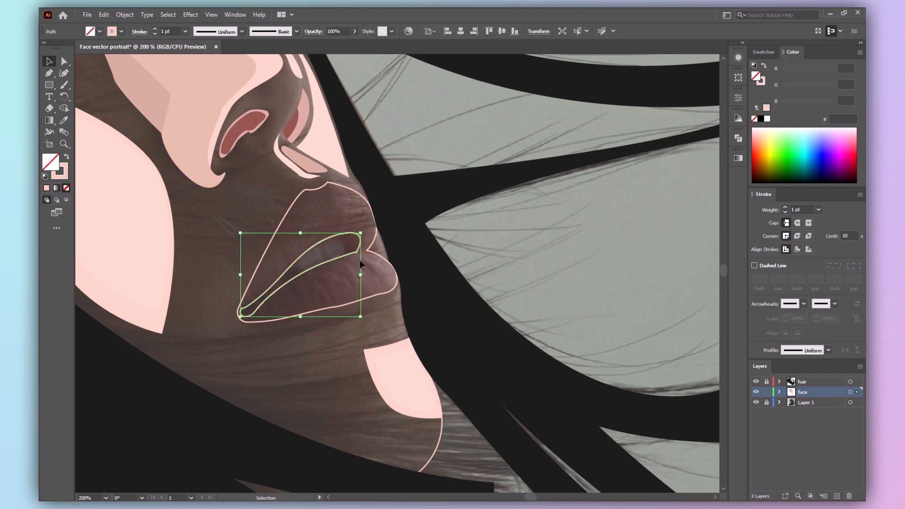
scroll(359, 263, "up", 4)
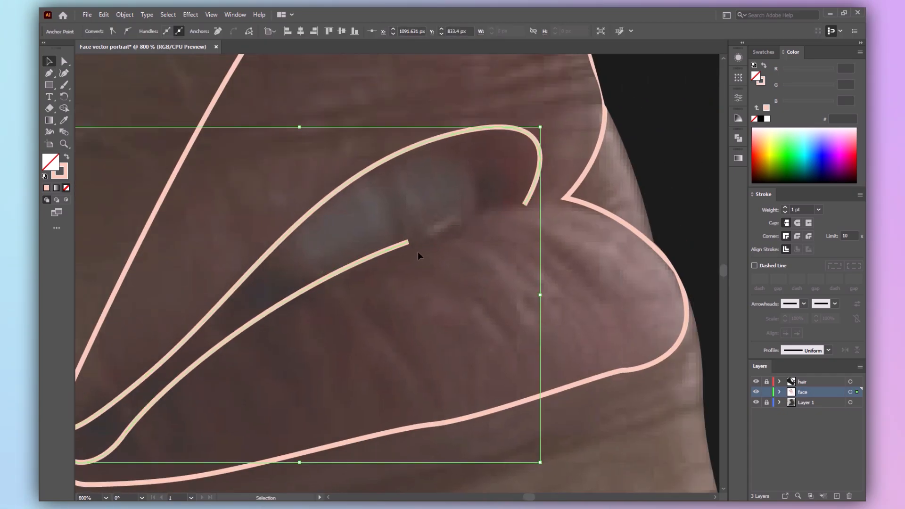
key("p")
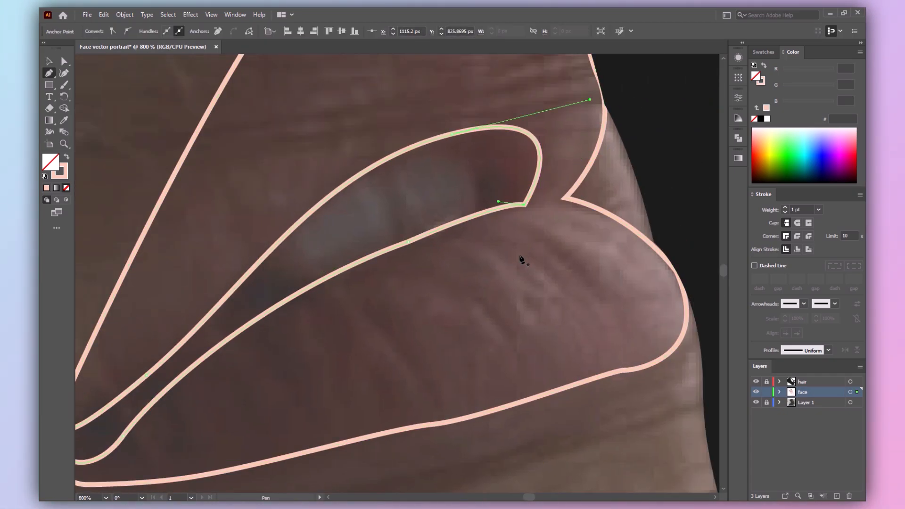
Draw a closed path overlapping the mouth opening around the dark area and teeth
left_click_drag(469, 280, 550, 240)
left_click(583, 173)
left_click_drag(537, 93, 464, 104)
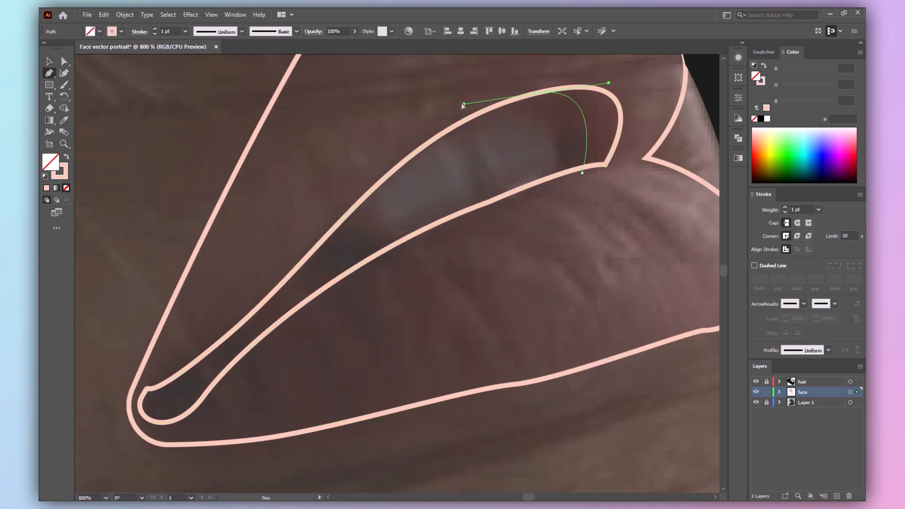
left_click(286, 241)
left_click_drag(330, 286, 373, 285)
left_click(583, 174)
key("v")
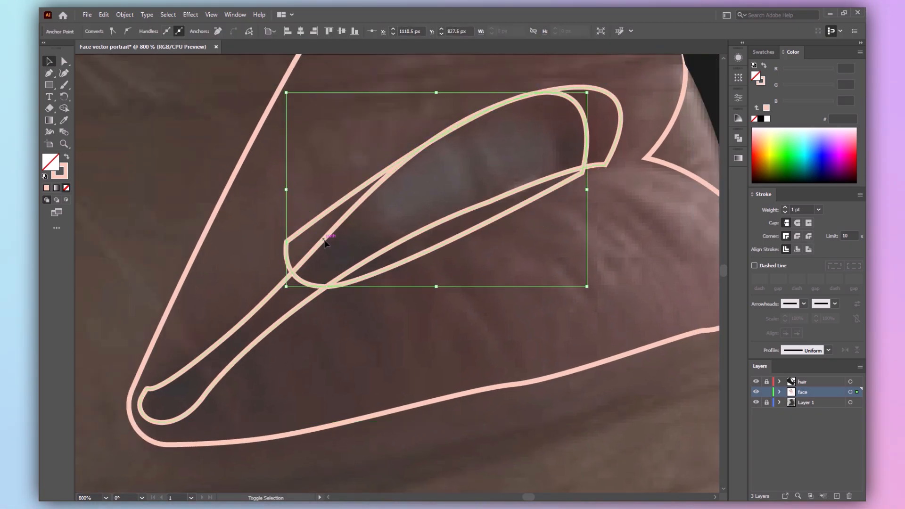
Trim the new dark-area shape to the mouth opening's contour with Shape Builder
left_click(324, 240, "shift")
key("shift+m")
left_click(448, 231, "alt")
left_click(309, 240, "alt")
key("v")
Draw a second closed shape around the mouth corner and trim it to the mouth opening with Shape Builder
key("p")
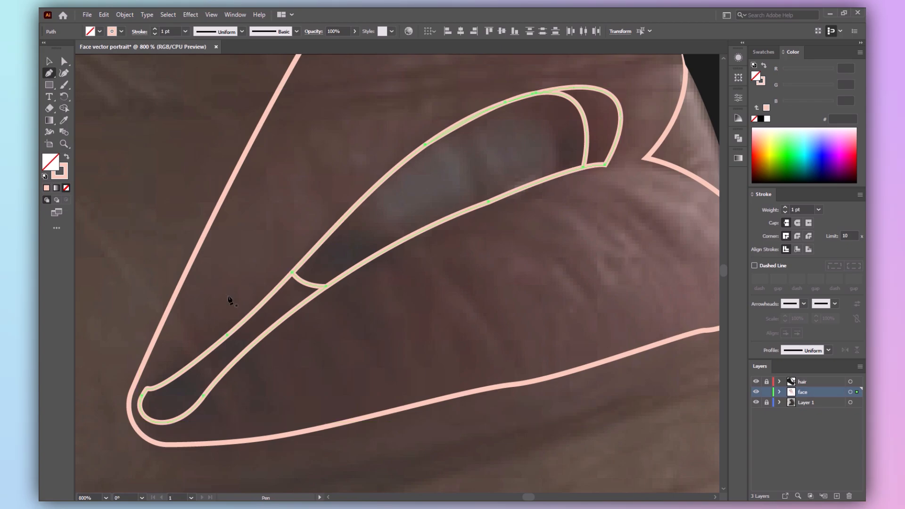
left_click_drag(211, 418, 212, 414)
left_click(124, 454)
left_click_drag(123, 387, 139, 375)
left_click(245, 321, "shift")
key("shift+m")
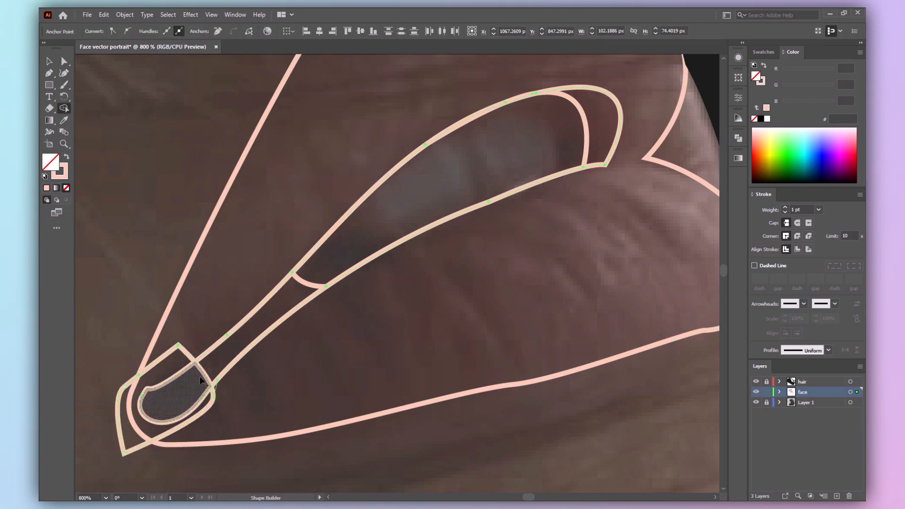
left_click(179, 361, "alt")
key("v")
Group the dark inner mouth shape with the small shape at the mouth corner
left_click(320, 377)
left_click(586, 130)
left_click(203, 373, "shift")
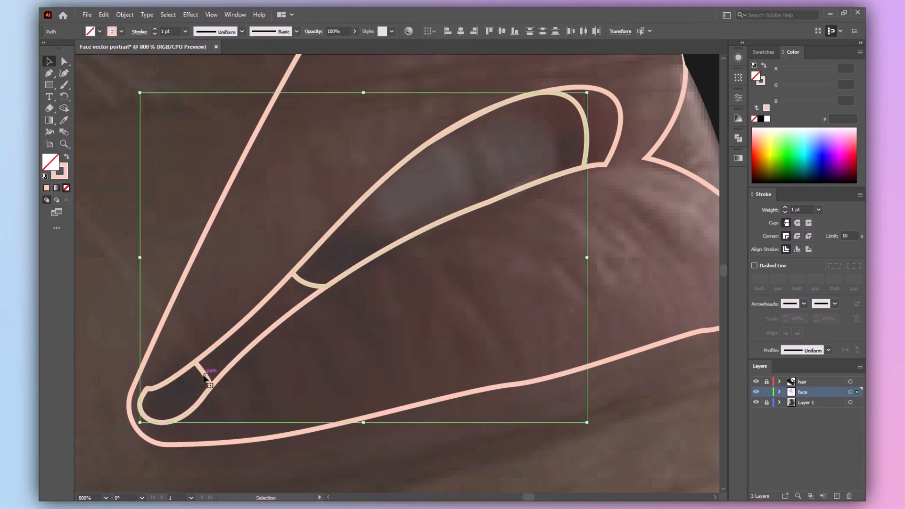
right_click(203, 380)
left_click(241, 288)
left_click(501, 278)
left_click(654, 161)
Colour the outer lip shape red (CC5454) as a solid fill without a stroke
key("ctrl+0")
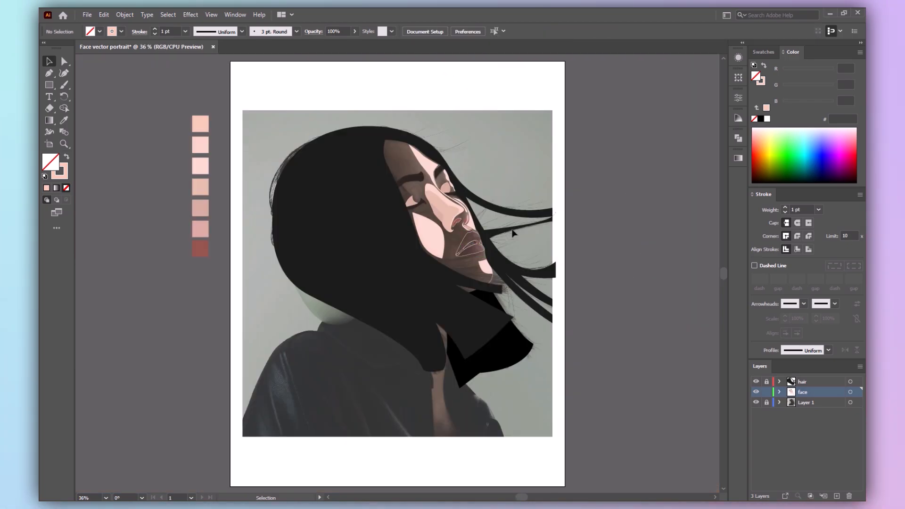
double_click(63, 178)
type("961200")
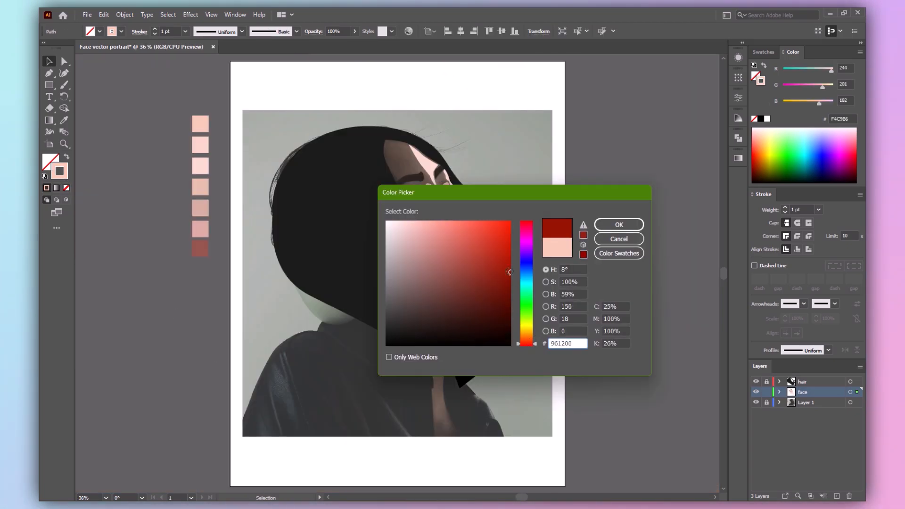
left_click_drag(532, 347, 531, 346)
left_click(506, 260)
left_click_drag(484, 274, 506, 308)
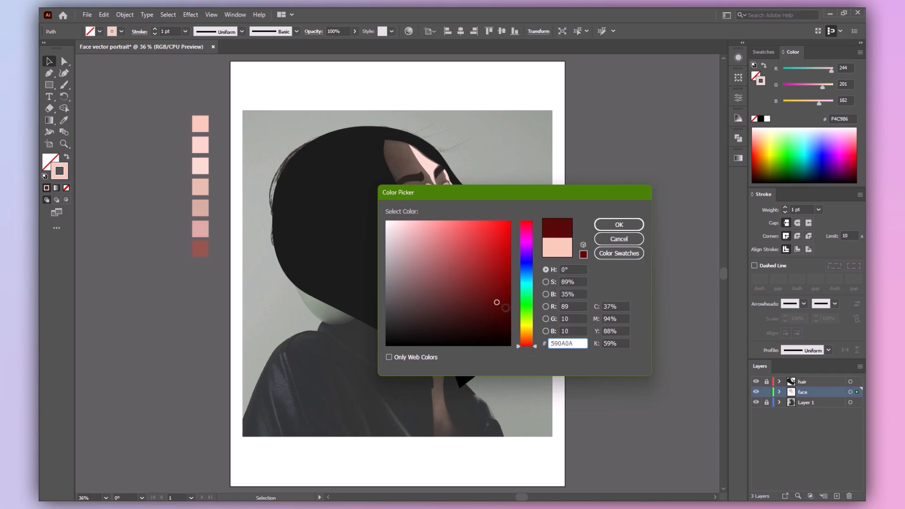
left_click(620, 225)
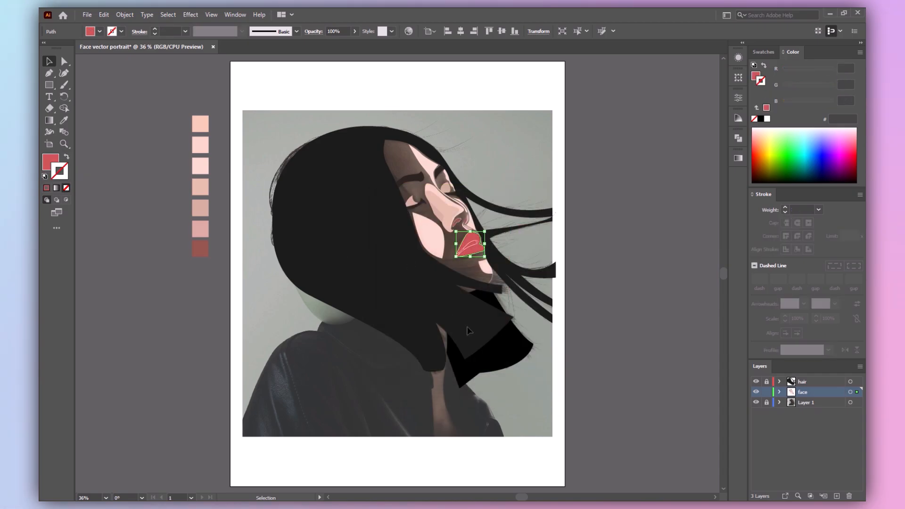
Fill the mouth opening with the sampled lip red and darken it to the 963E3E shade from the Color Guide
key("ctrl+equal")
key("ctrl+equal")
key("ctrl+equal")
key("ctrl+equal")
left_click(568, 228)
left_click(426, 265)
key("i")
left_click(401, 248)
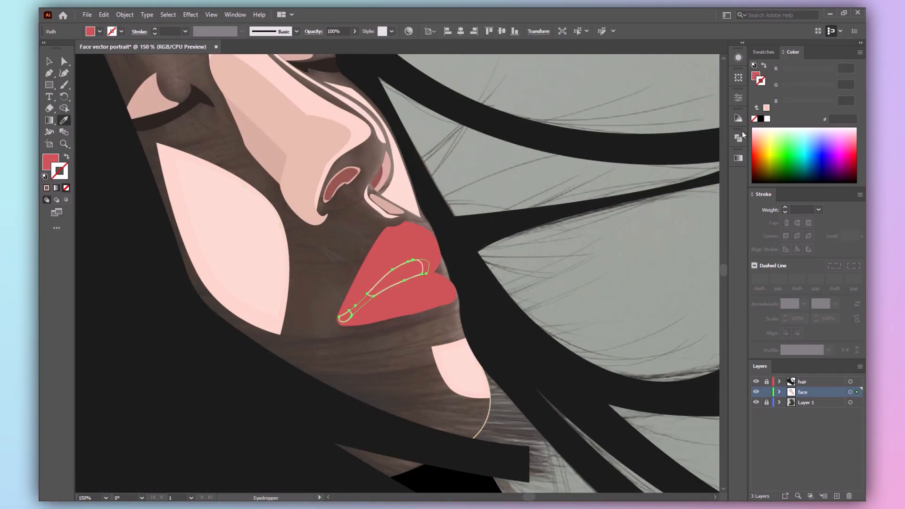
left_click(739, 118)
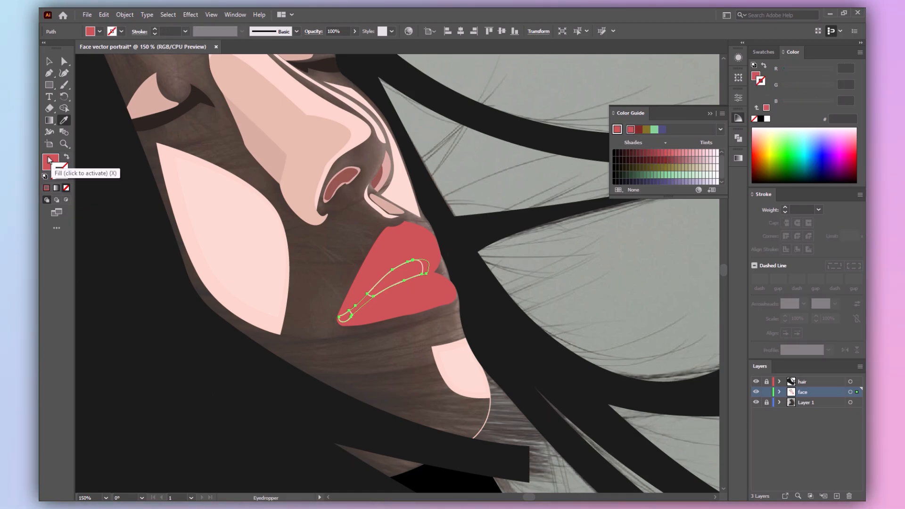
left_click(651, 154)
key("v")
left_click(573, 203)
Fill the grouped inner mouth shapes with the darker red shade 6E2D2D and remove their pale stroke
left_click(372, 295)
left_click(738, 117)
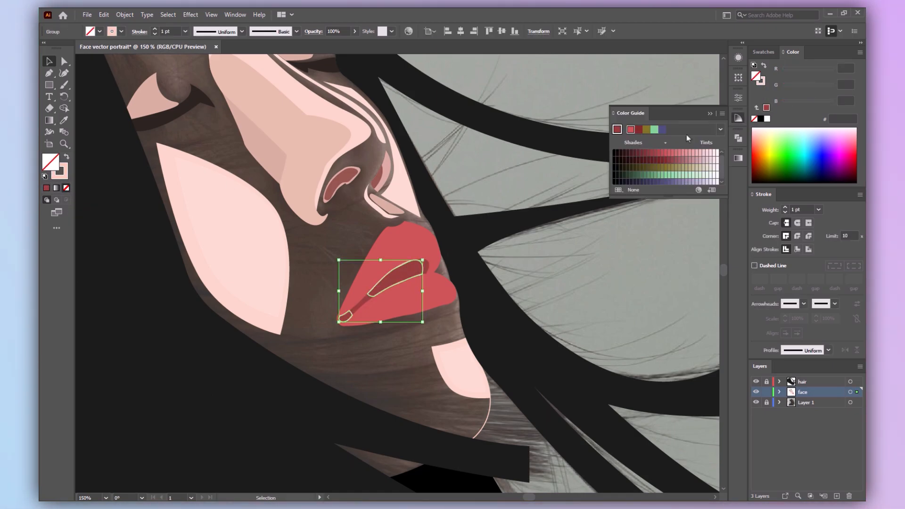
left_click(618, 130)
left_click(652, 154)
left_click(656, 202)
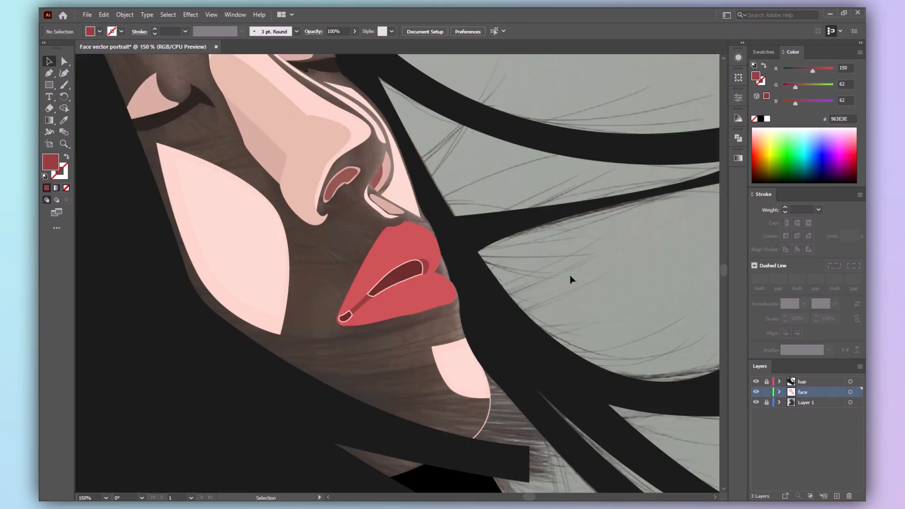
left_click(375, 295)
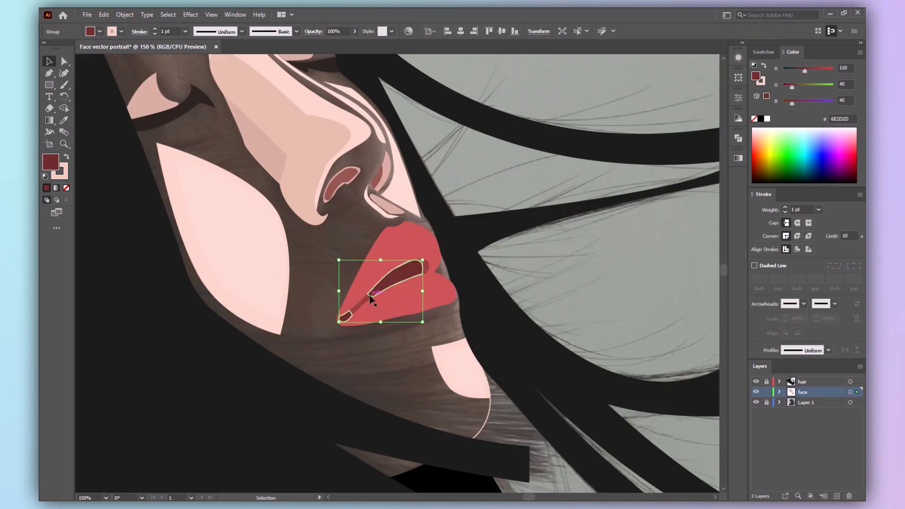
left_click(584, 285)
Preview the whole portrait with the face shape filled in skin colour and switch that fill off again
key("ctrl+0")
left_click(493, 283)
left_click(66, 158)
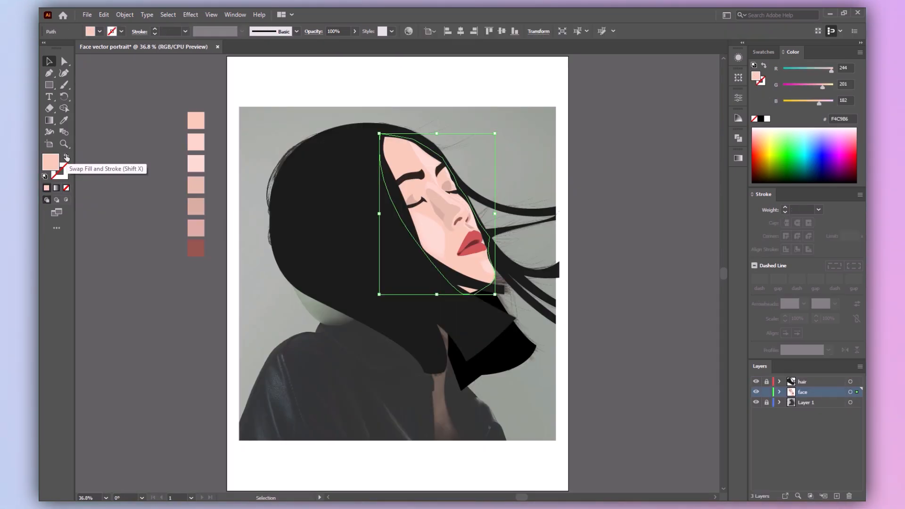
left_click(66, 157)
Show the lips, the mouth opening and the grouped inner mouth shapes as outlines only by swapping their fill and stroke
left_click(475, 244)
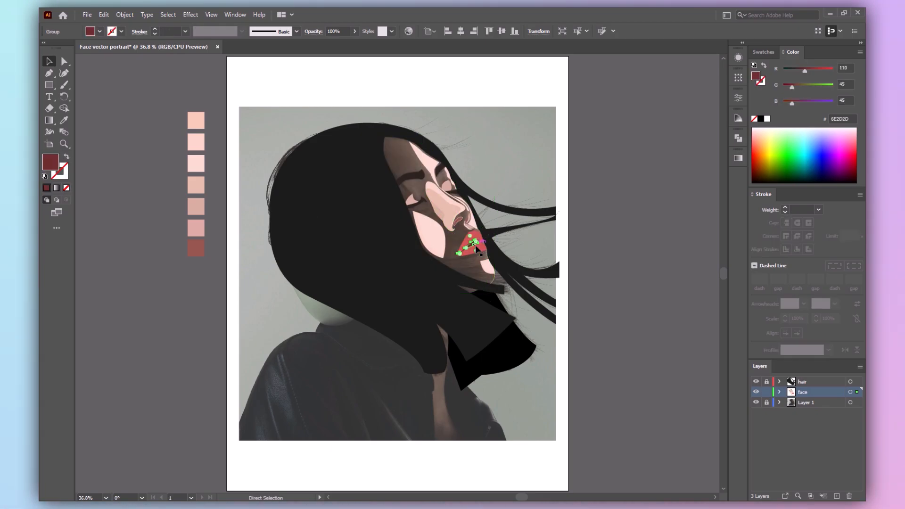
key("ctrl+plus")
key("ctrl+plus")
key("ctrl+plus")
key("ctrl+plus")
key("ctrl+plus")
key("ctrl+plus")
key("ctrl+plus")
left_click(597, 359)
left_click(486, 225)
left_click(550, 172)
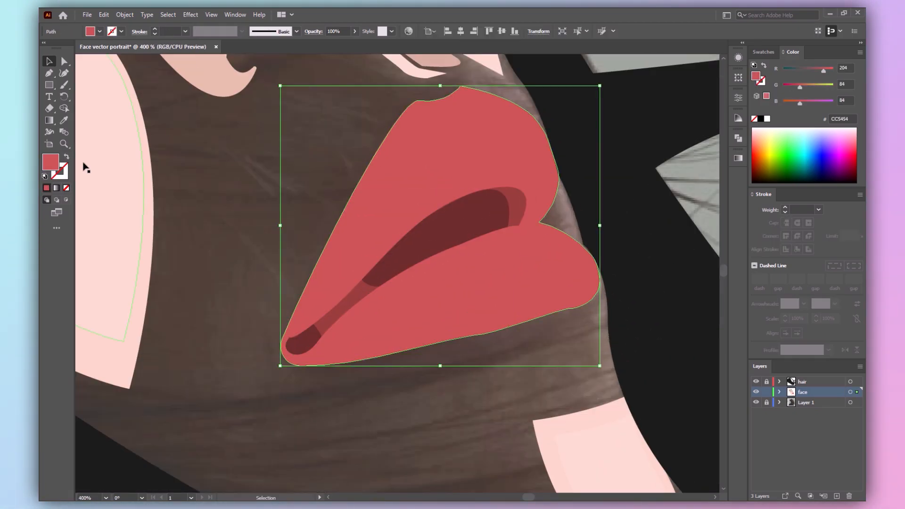
left_click(67, 157)
left_click(491, 217)
left_click(67, 157)
left_click(517, 209)
left_click(66, 157)
left_click(561, 373)
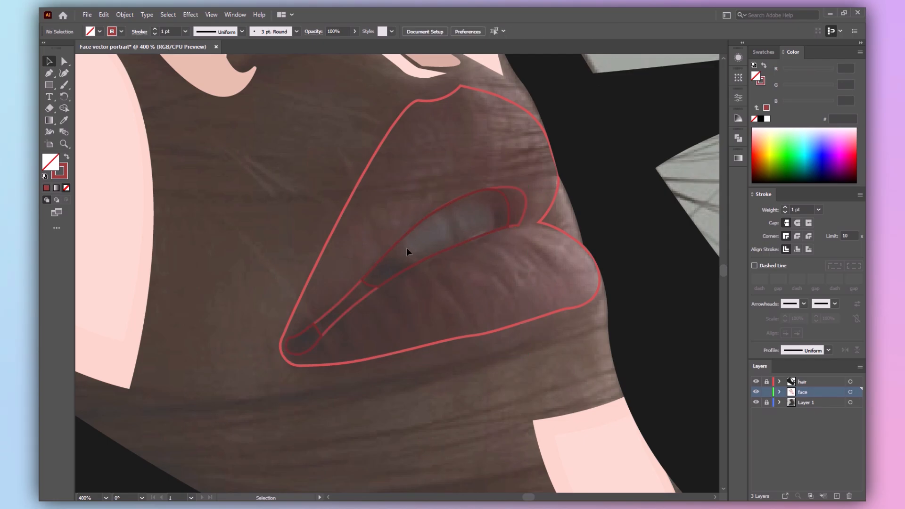
Trace the two visible teeth as one closed path with a narrow notch between them
key("p")
left_click(381, 249)
left_click_drag(453, 236, 470, 266)
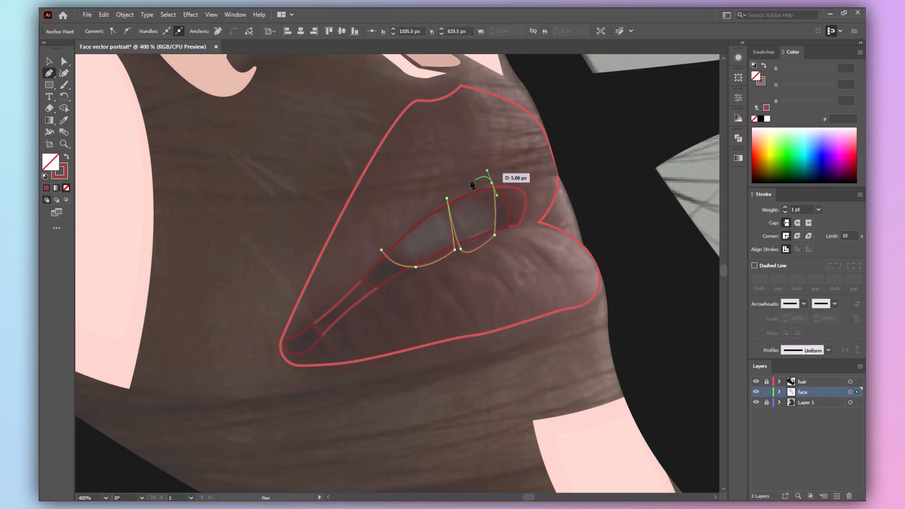
left_click(382, 225)
left_click(381, 250)
Trim the teeth path to the inner mouth contour with Shape Builder
left_click(492, 251, "shift")
key("shift+m")
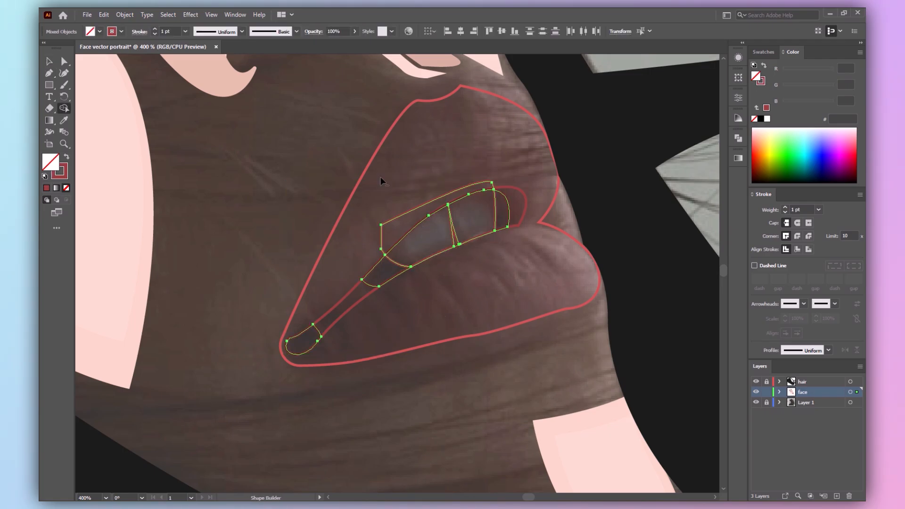
key("v")
left_click(519, 294)
Round the lower outer corners of both teeth and the left tooth's corner beside the notch
left_click(495, 209)
key("ctrl+plus")
key("ctrl+plus")
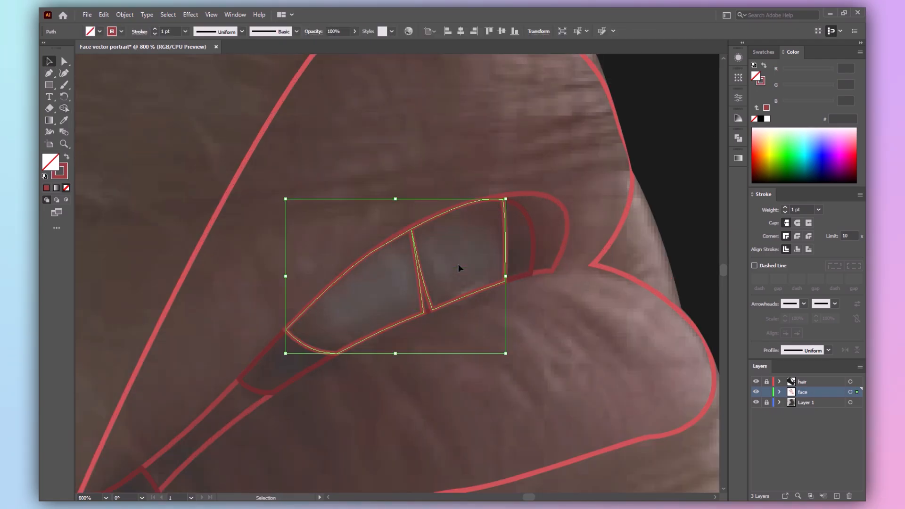
key("a")
left_click(433, 309)
left_click(505, 281)
left_click_drag(497, 276, 490, 271)
left_click(337, 353)
left_click_drag(335, 344, 344, 314)
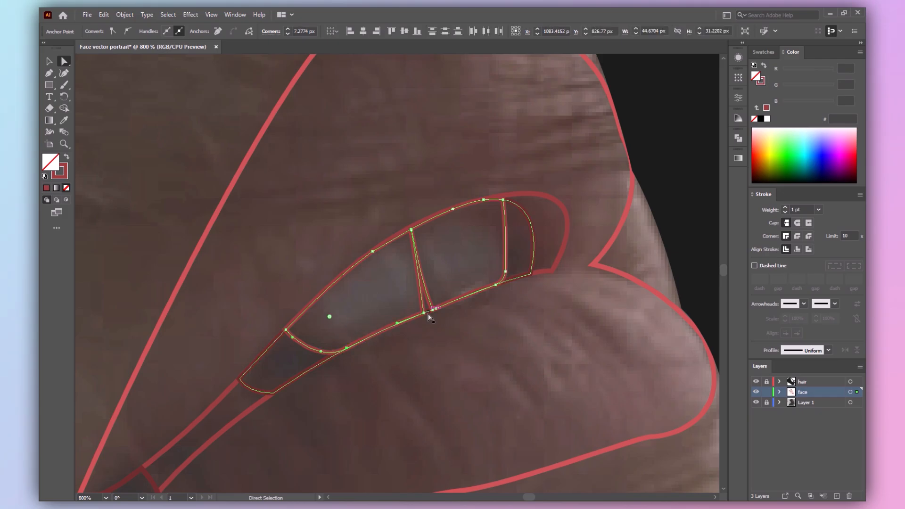
left_click(424, 314)
left_click_drag(416, 309, 411, 306)
key("v")
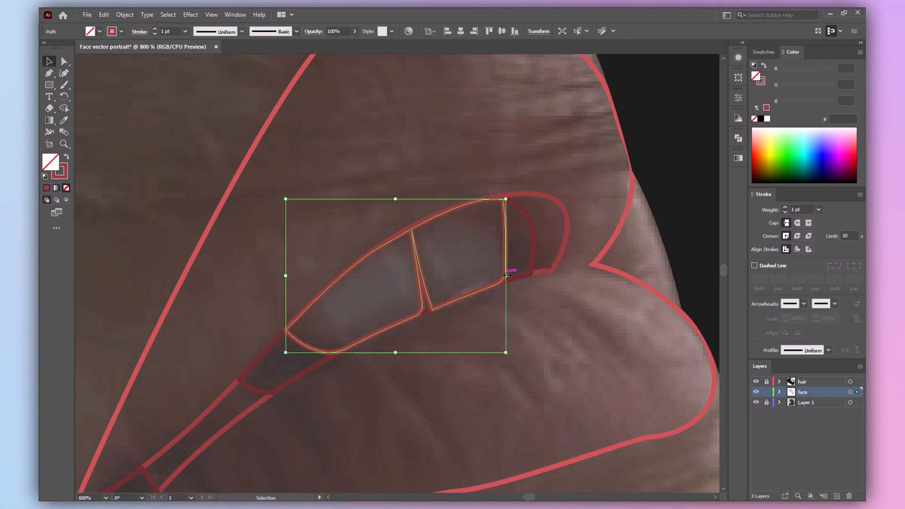
Add two progressively smaller copies of the teeth shape nested inside the original
left_click_drag(507, 275, 487, 271)
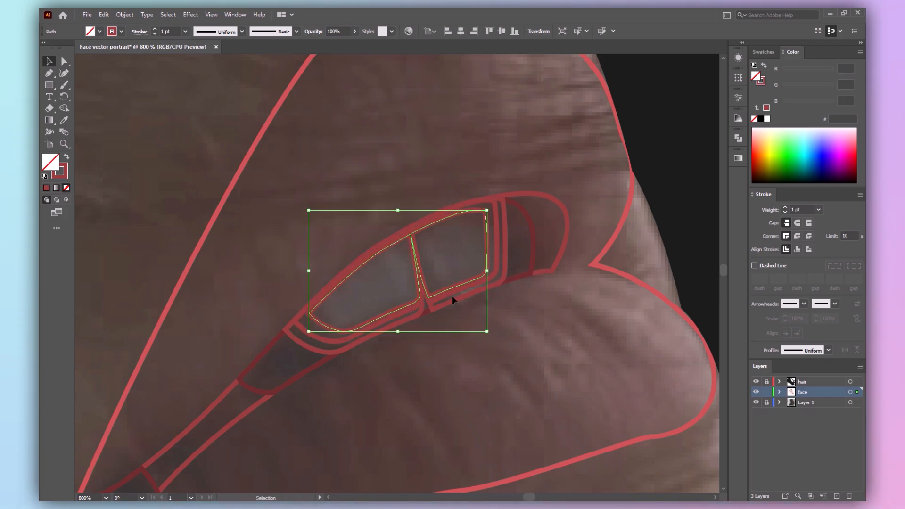
key("ctrl+z")
key("ctrl+z")
key("ctrl+z")
key("ctrl+z")
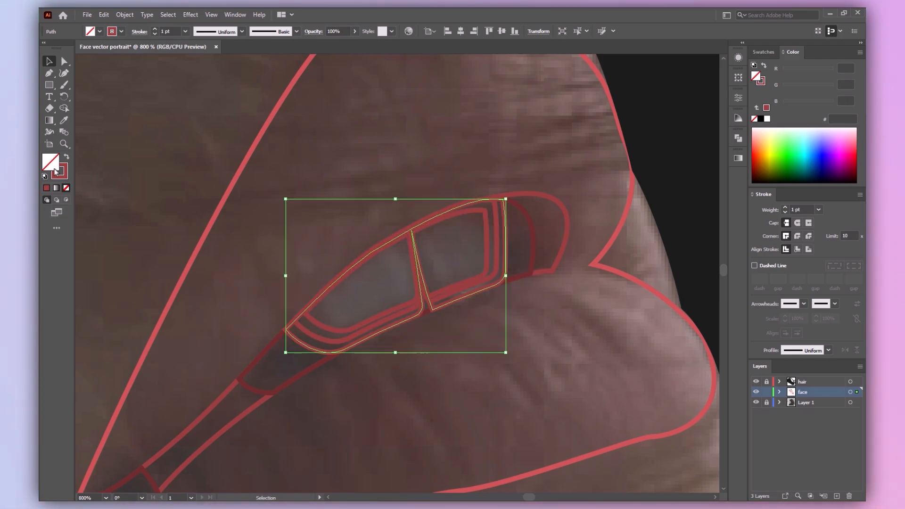
Colour the three nested teeth shapes in greys from 727272 outside to the lightest inside, and turn their strokes into fills
double_click(55, 171)
key("Return")
left_click(388, 313)
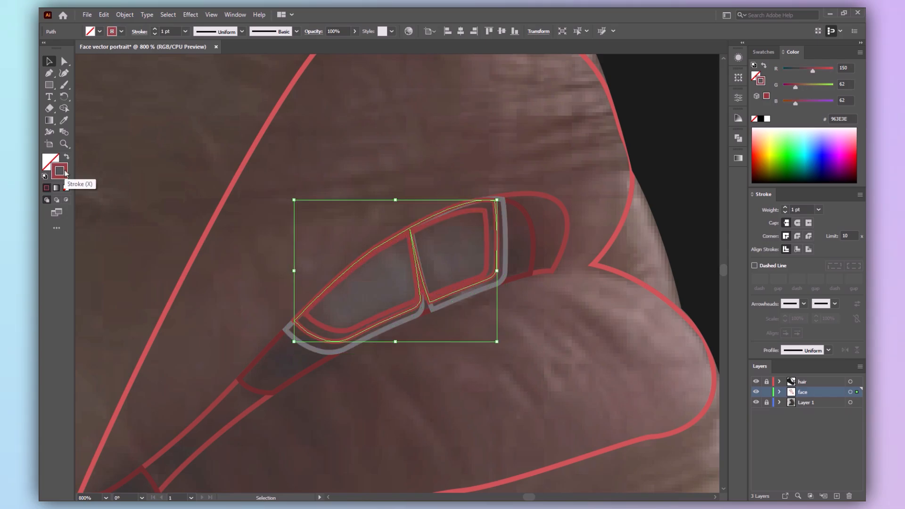
double_click(63, 172)
key("Return")
double_click(64, 173)
key("Return")
left_click(305, 347)
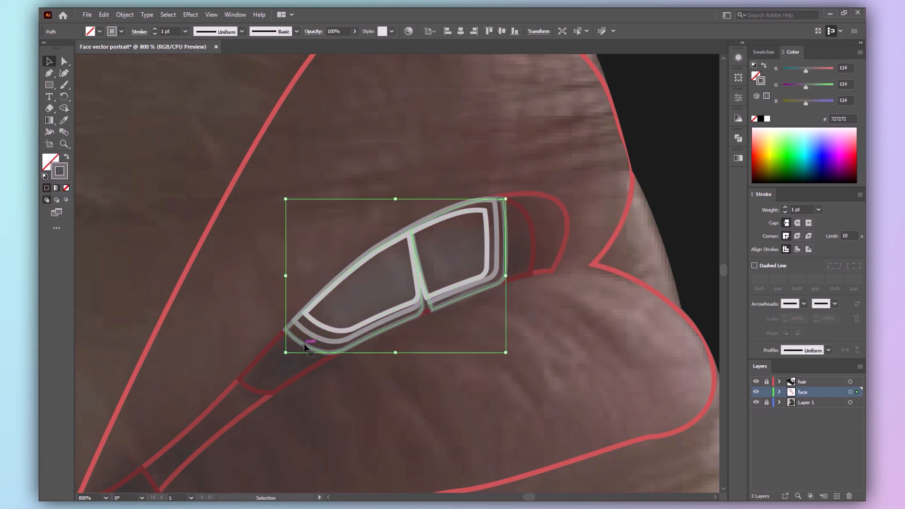
key("shift+x")
Bring the grouped inner mouth shapes in front of the teeth
left_click(525, 214)
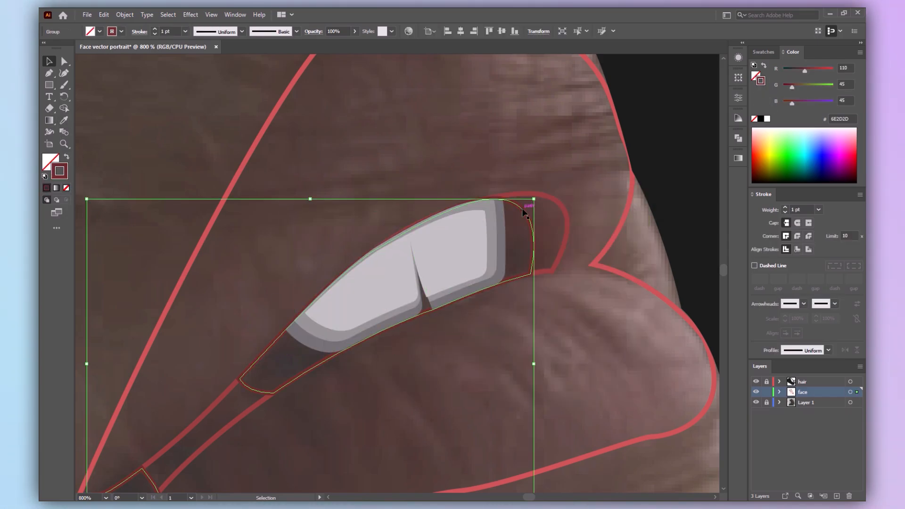
right_click(525, 212)
mouse_move(620, 340)
left_click(661, 338)
left_click(471, 161)
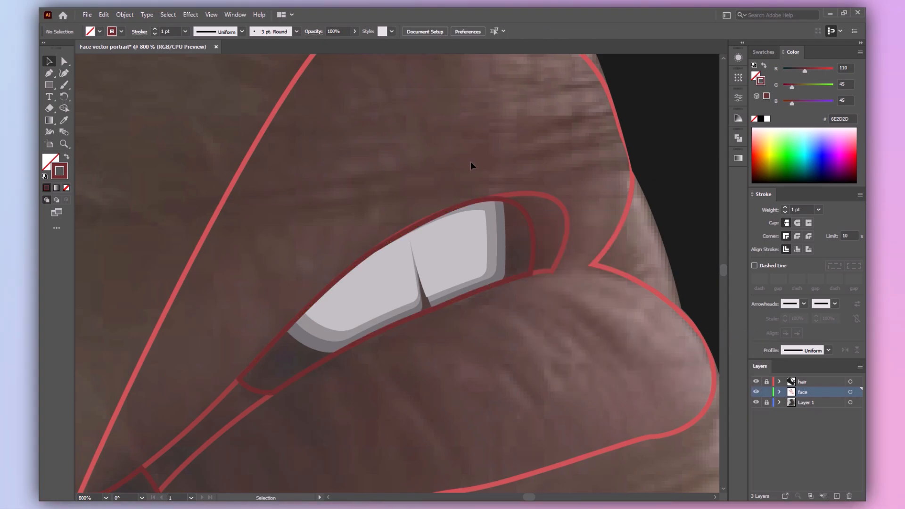
Turn the mouth opening's red outline back into a solid 963E3E fill
key("ctrl+0")
left_click(477, 245)
key("ctrl+plus")
key("ctrl+plus")
key("ctrl+plus")
key("ctrl+plus")
left_click(416, 206)
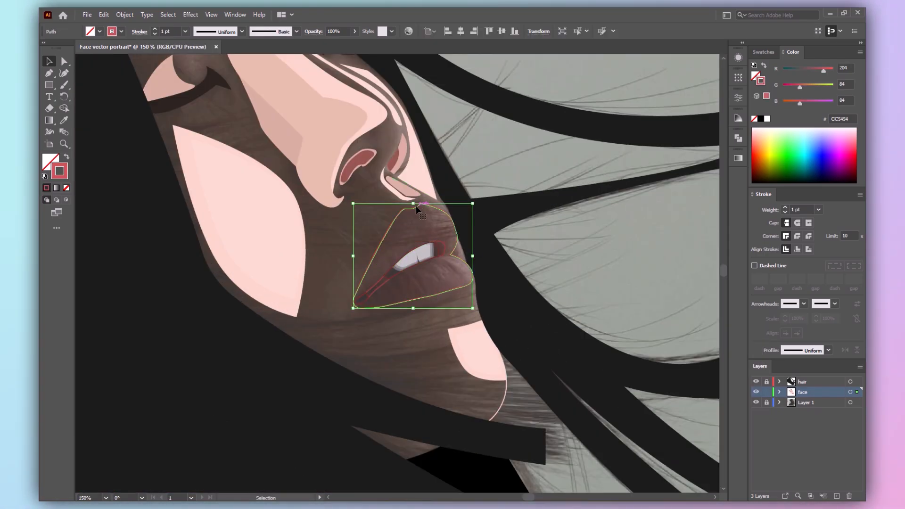
left_click(444, 250)
left_click(436, 250)
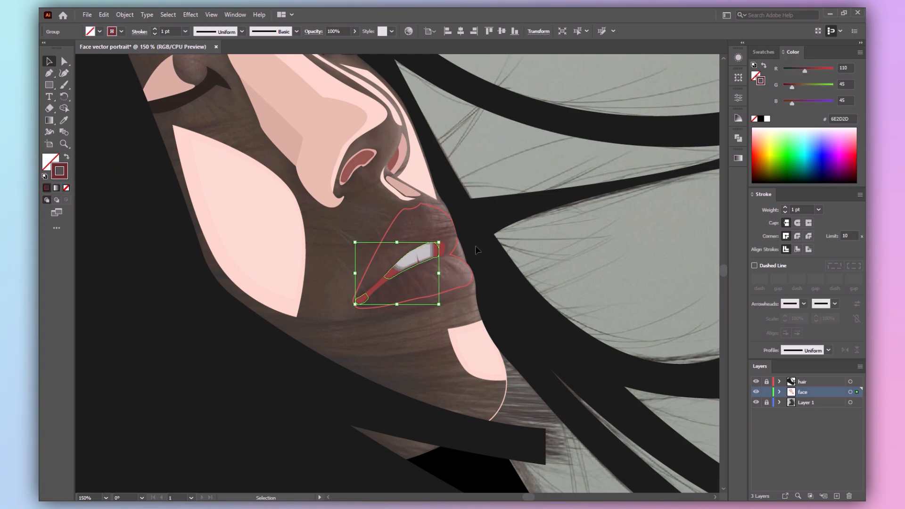
key("ctrl+plus")
key("ctrl+plus")
key("ctrl+plus")
key("ctrl+plus")
key("ctrl+plus")
Group the three nested grey teeth shapes
left_click(376, 292)
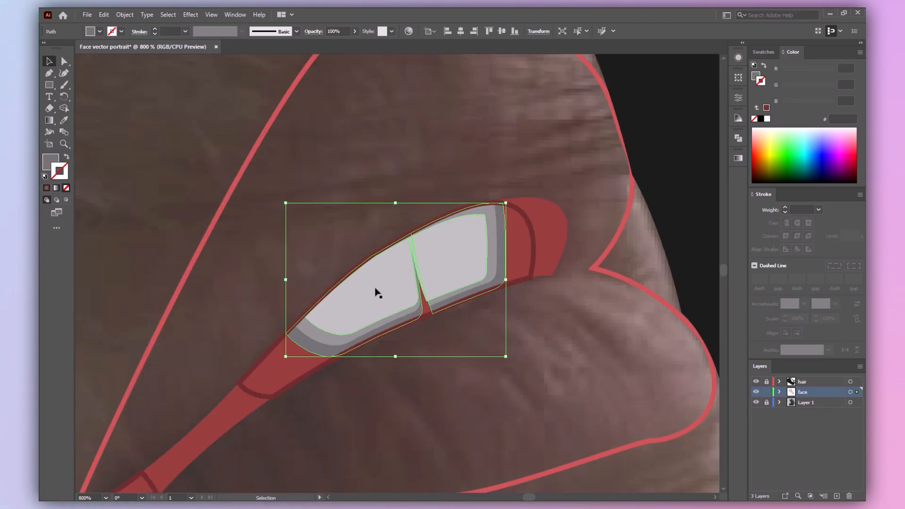
right_click(416, 243)
left_click(467, 332)
left_click(501, 276)
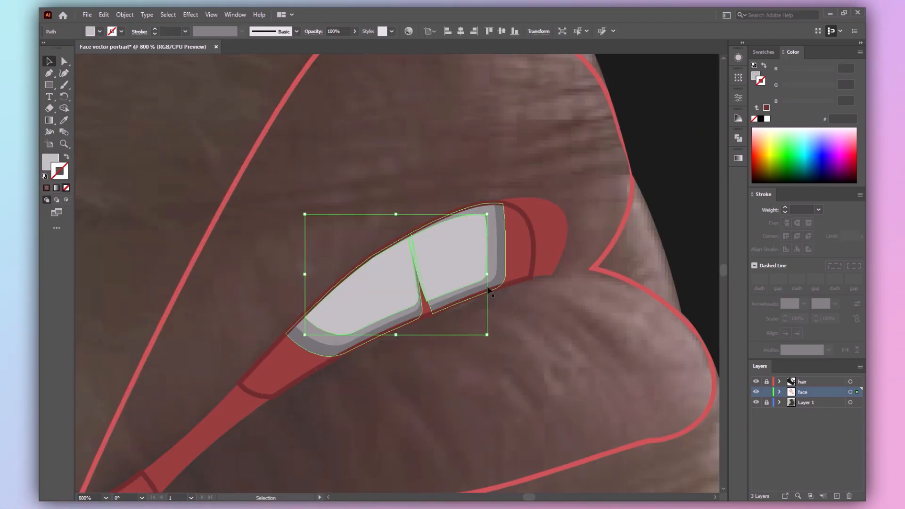
right_click(445, 265)
left_click(519, 331)
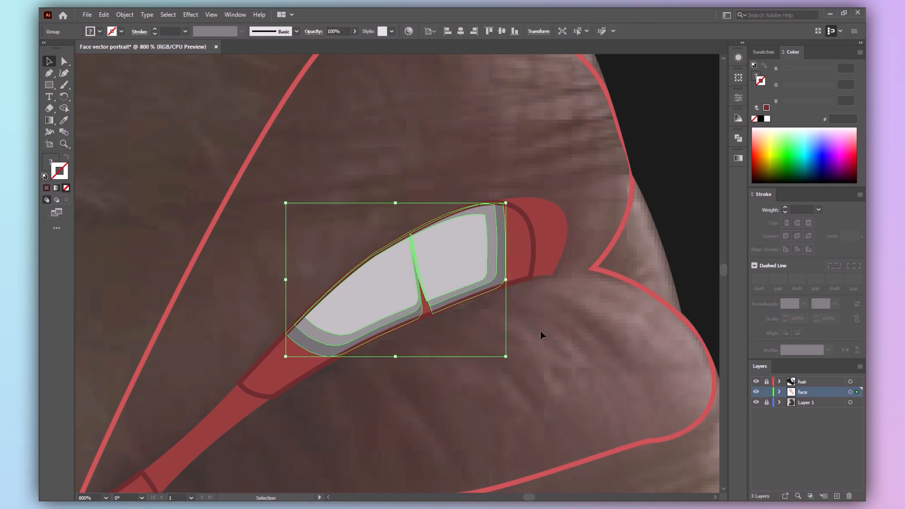
Bring the teeth group to the front and turn the inner mouth shapes' outline into a 6E2D2D fill
right_click(487, 259)
mouse_move(543, 386)
left_click(618, 387)
left_click(366, 146)
left_click(455, 283)
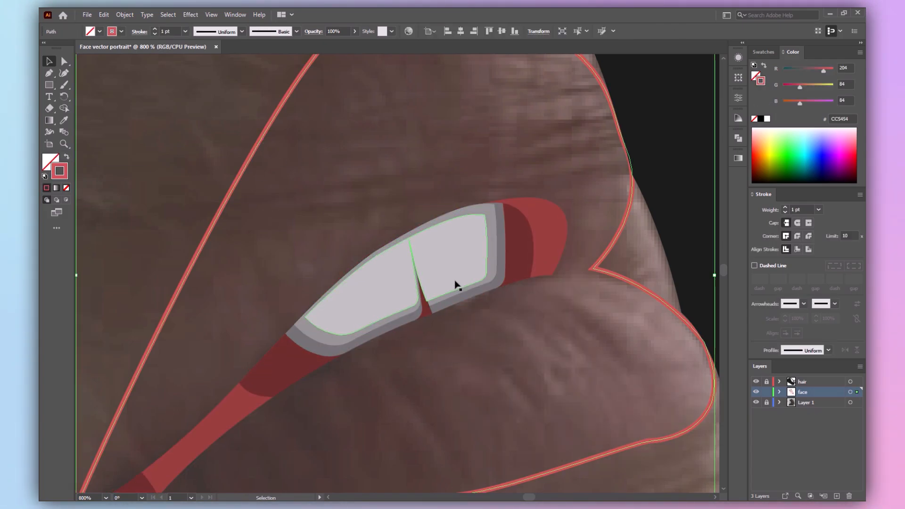
Round the second tooth's lower inner corner on all three nested grey shapes, about 1 px on the middle one and 4 px on the outer
key("ctrl+plus")
key("ctrl+plus")
key("a")
left_click(488, 321)
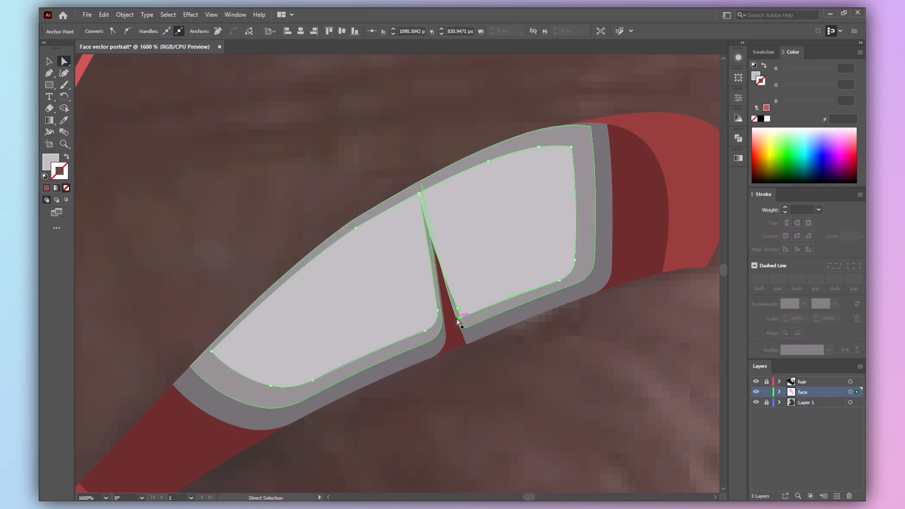
left_click(471, 317)
left_click_drag(473, 329, 496, 250)
key("ctrl+z")
left_click(466, 327)
left_click_drag(471, 316, 462, 278)
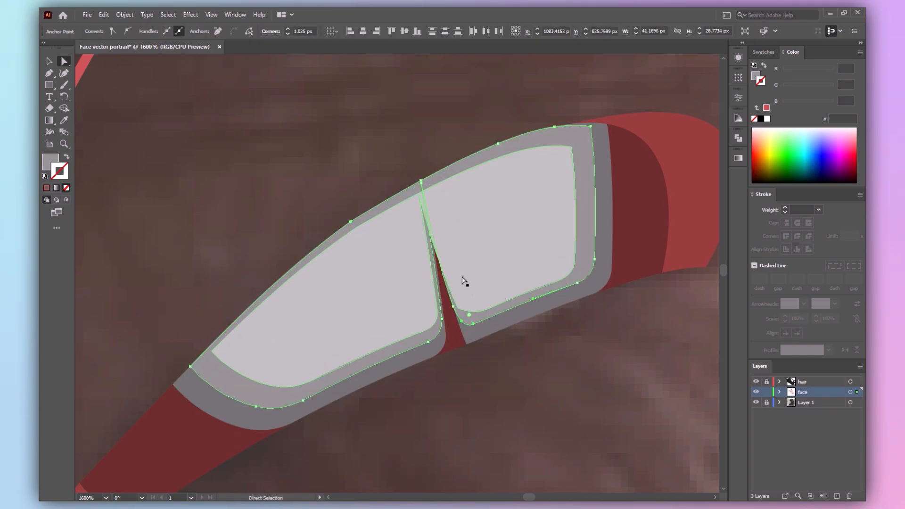
left_click(467, 344)
mouse_move(467, 343)
left_mouse_down()
mouse_move(457, 330)
mouse_move(474, 341)
left_mouse_up()
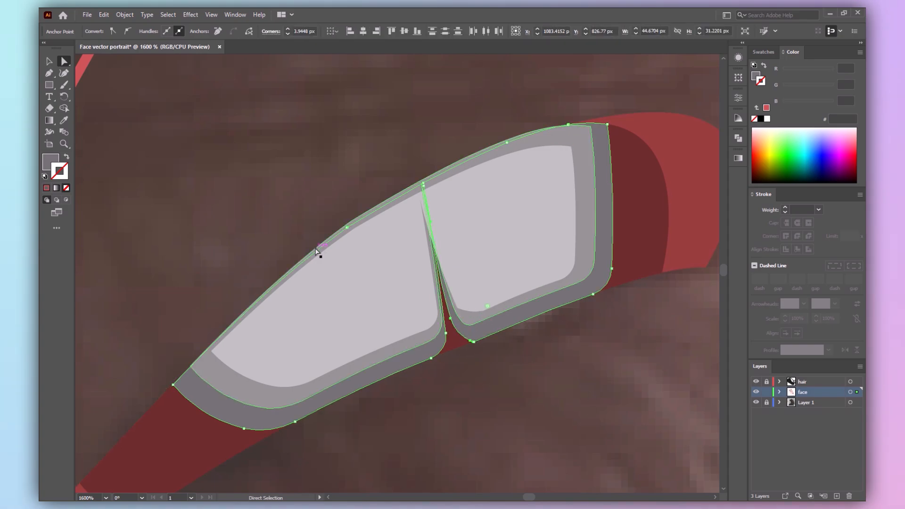
Turn the lips' red outline into a solid CC5454 fill and preview the face base with its fill on and off
key("ctrl+minus")
key("ctrl+minus")
key("ctrl+minus")
key("ctrl+minus")
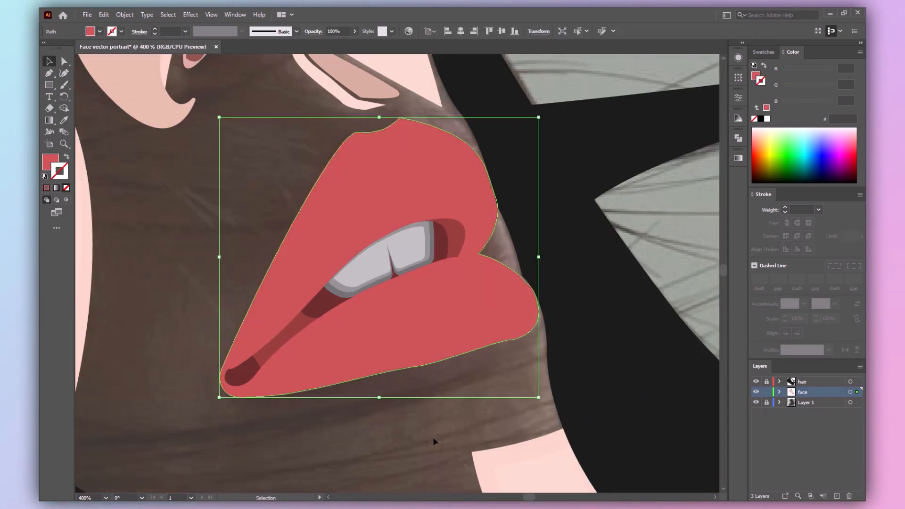
key("ctrl+0")
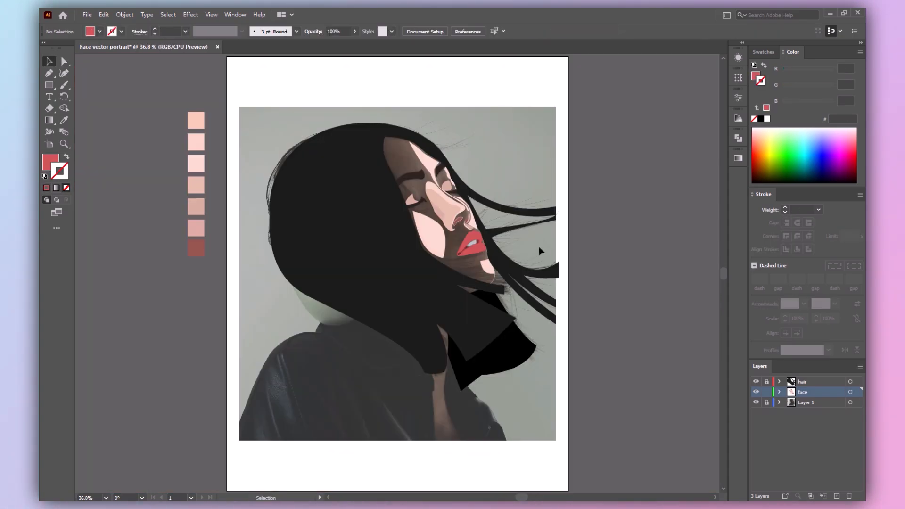
left_click(66, 157)
left_click(66, 157)
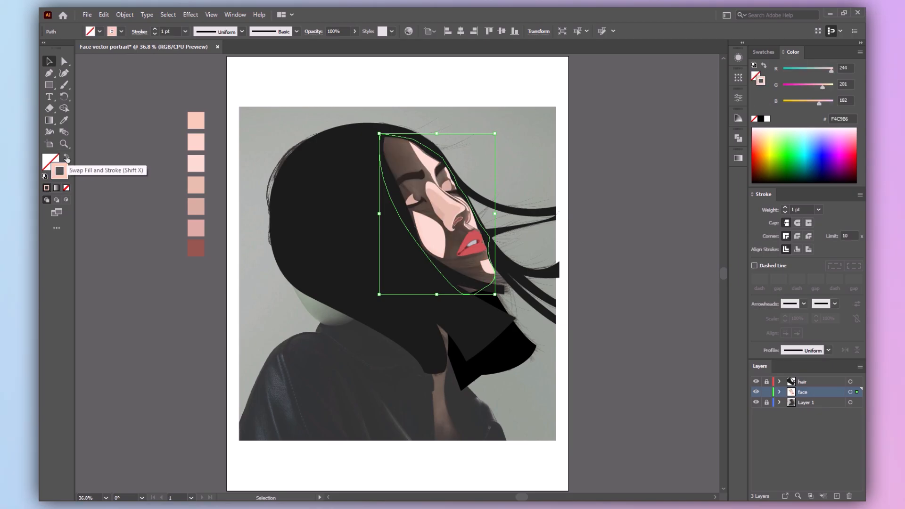
Draw a curved highlight shape at the inner corner of the near eyelid and fill it with the cheek's light pink
key("z")
left_click_drag(363, 168, 479, 230)
key("p")
left_click(339, 212)
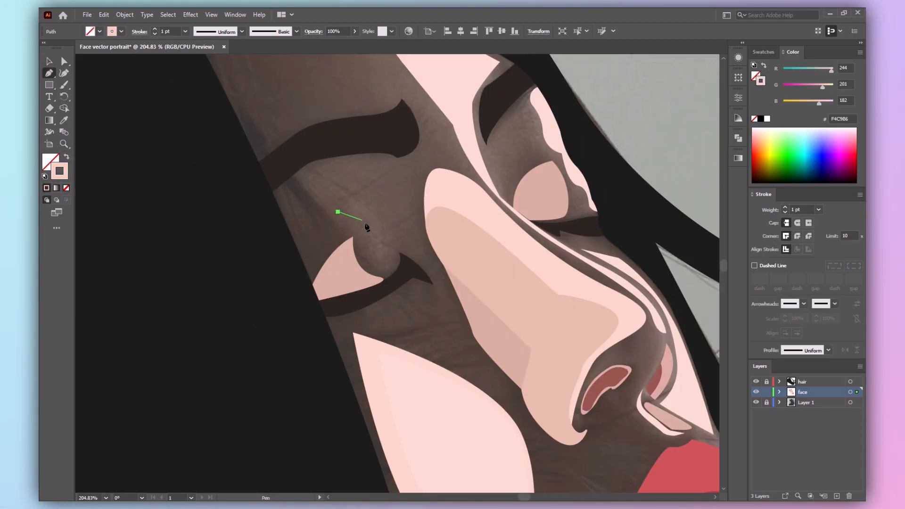
left_click_drag(367, 244, 371, 262)
left_click_drag(392, 266, 398, 260)
key("i")
left_click(456, 380)
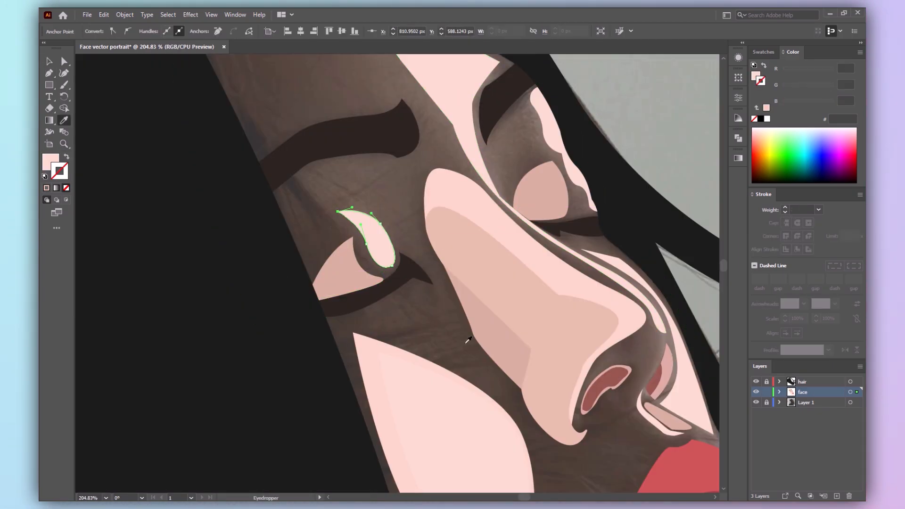
Turn the face base's outline into a solid F4C9B6 fill
key("ctrl+0")
key("v")
left_click(496, 114)
left_click(494, 271)
left_click(66, 157)
left_click(574, 108)
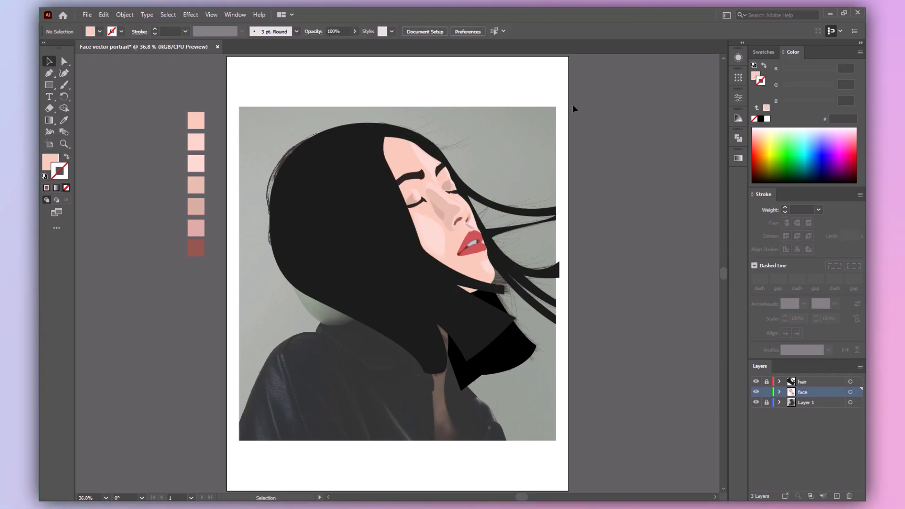
Isolate the lips, draw a highlight behind their outer edge and fill it with the cheek's pale pink
left_click(477, 255)
key("ctrl+equal")
key("ctrl+equal")
key("ctrl+equal")
key("ctrl+equal")
double_click(392, 250)
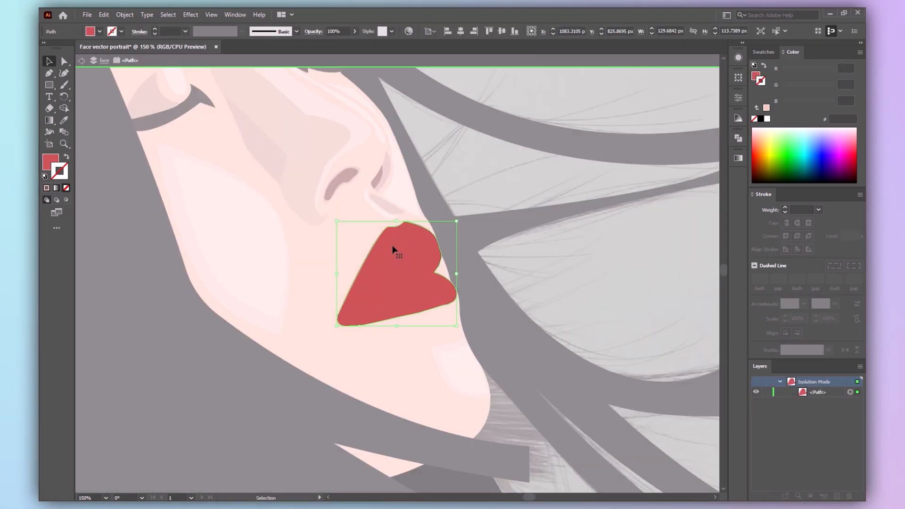
left_click(333, 317)
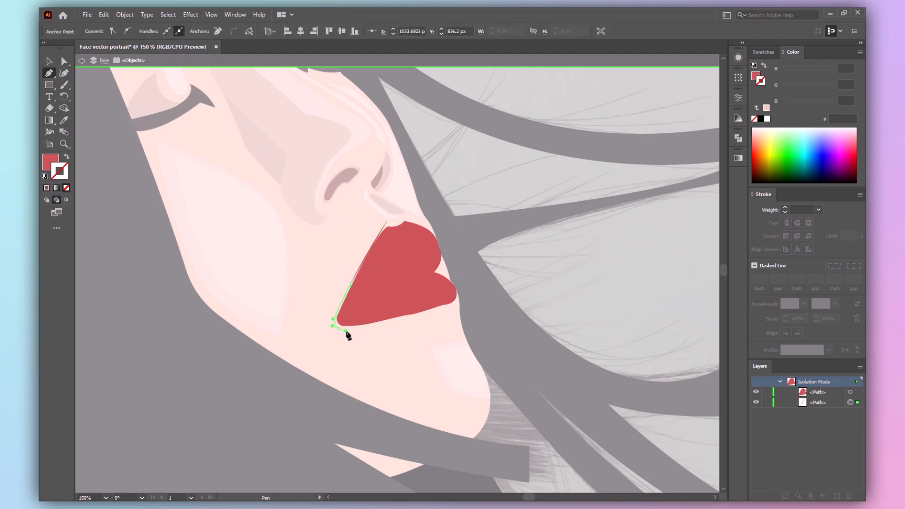
left_click(405, 315)
left_click(401, 218)
left_click(387, 222)
key("i")
left_click(285, 260)
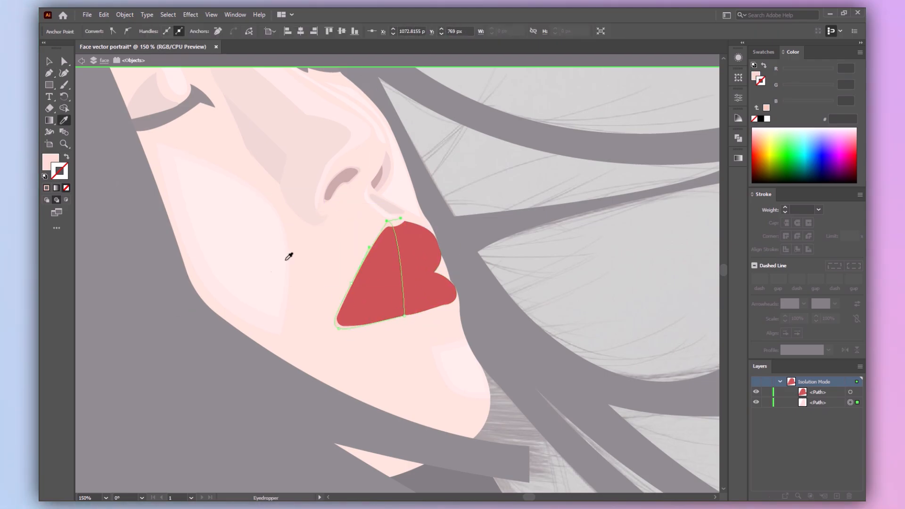
key("v")
double_click(580, 236)
Turn the face base back into an outline and draw a pink-filled shadow shape under the lower lip
left_click(425, 327)
left_click(67, 156)
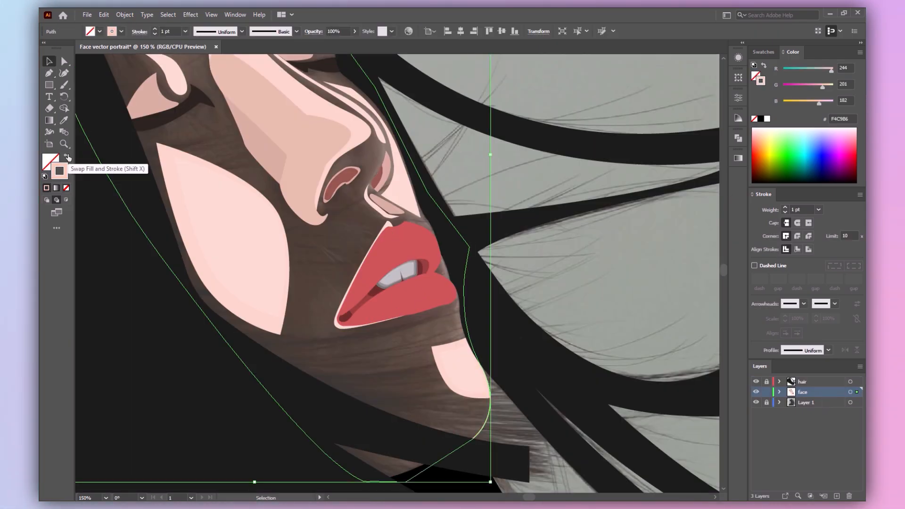
key("p")
left_click(46, 200)
left_click(451, 311)
left_click_drag(453, 335, 460, 341)
left_click(454, 335)
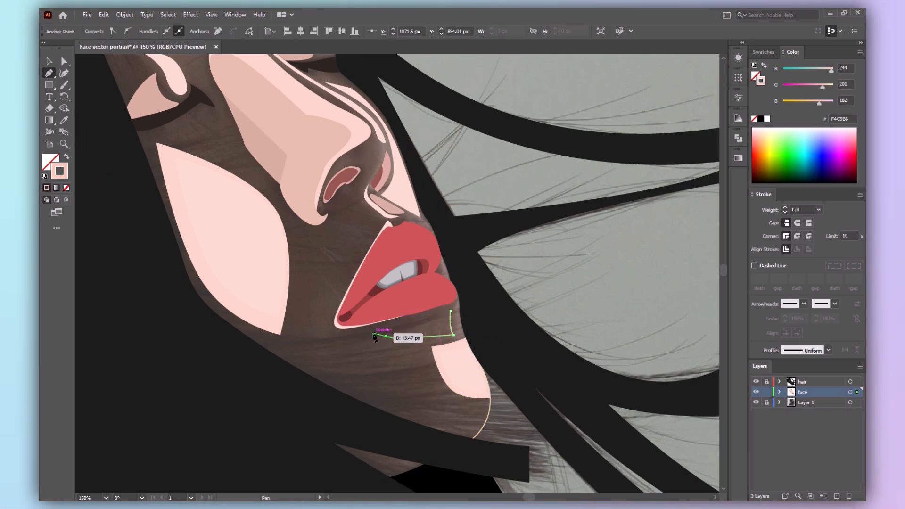
left_click_drag(374, 335, 373, 333)
left_click(450, 312)
key("i")
left_click(457, 352)
key("v")
left_click(490, 415)
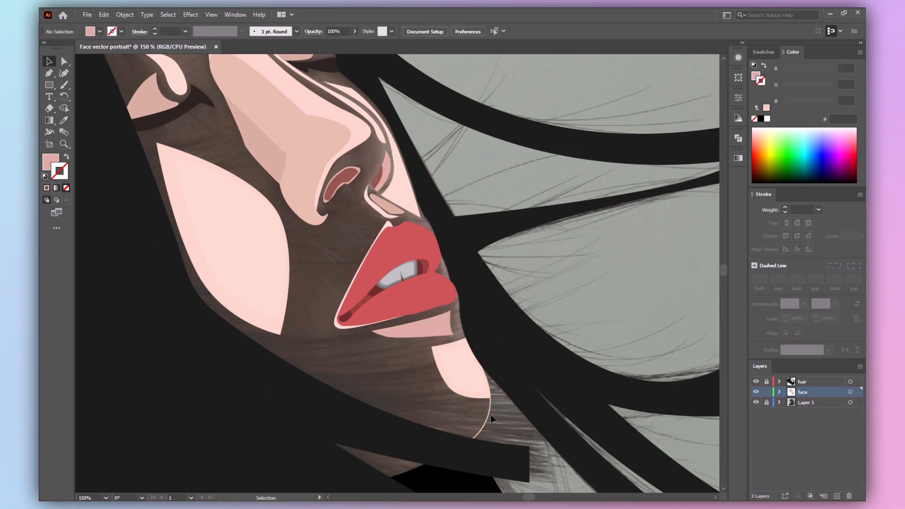
Restore the face base's skin-tone fill and recolour the shadow under the lower lip with a beige-pink skin tone
key("ctrl+0")
left_click(496, 283)
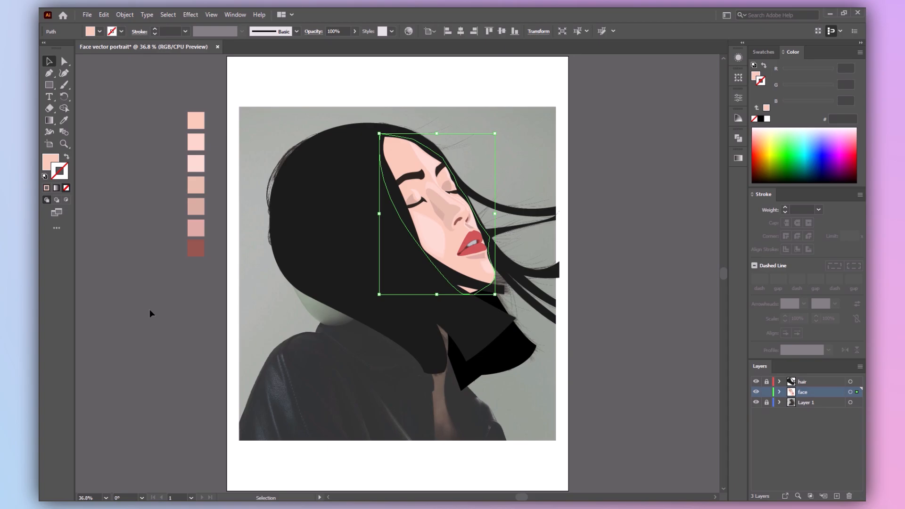
left_click(468, 259)
key("ctrl+1")
left_click(545, 222)
left_click_drag(412, 274, 393, 264)
left_click(413, 270)
left_click(539, 257)
key("ctrl+0")
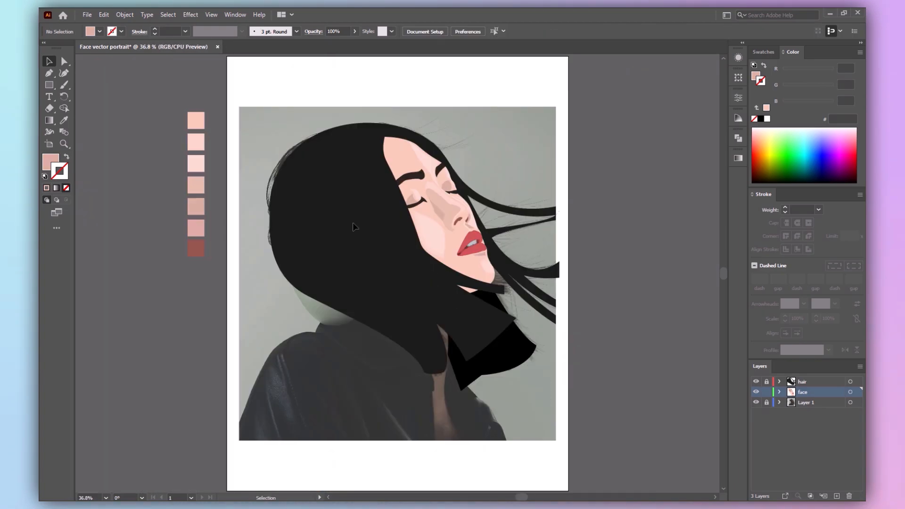
Try the shades D3AE9E and F5CCB8 from the colour guide on the nose bridge shape
left_click(447, 194)
key("ctrl+1")
key("i")
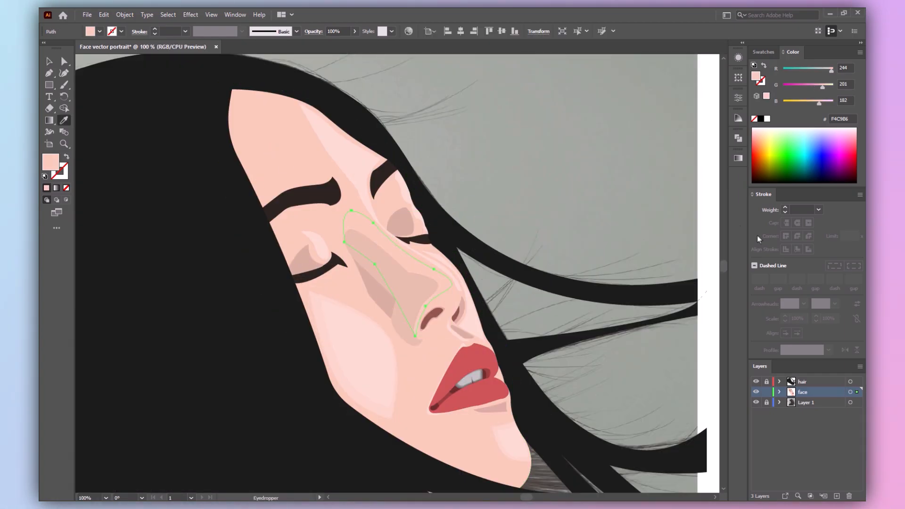
left_click(739, 118)
left_click(660, 154)
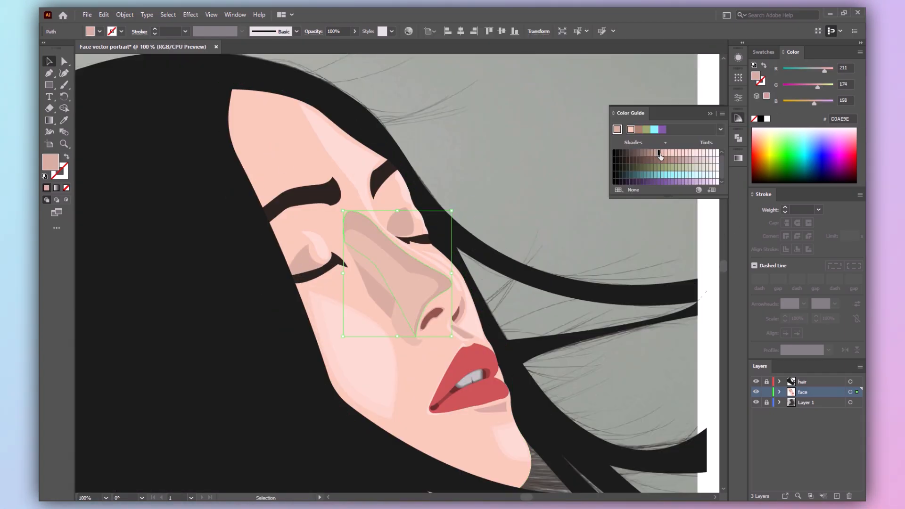
left_click(665, 154)
left_click(670, 153)
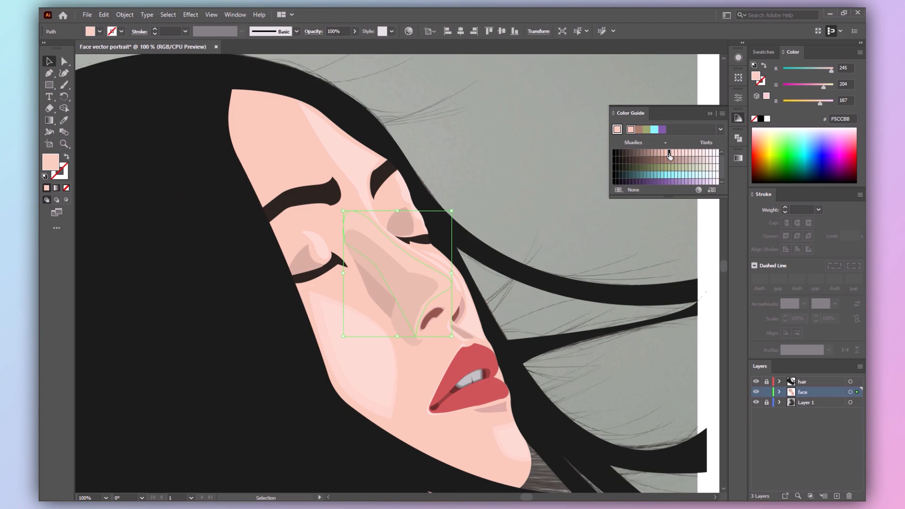
left_click(710, 114)
left_click(581, 195)
left_click(457, 182)
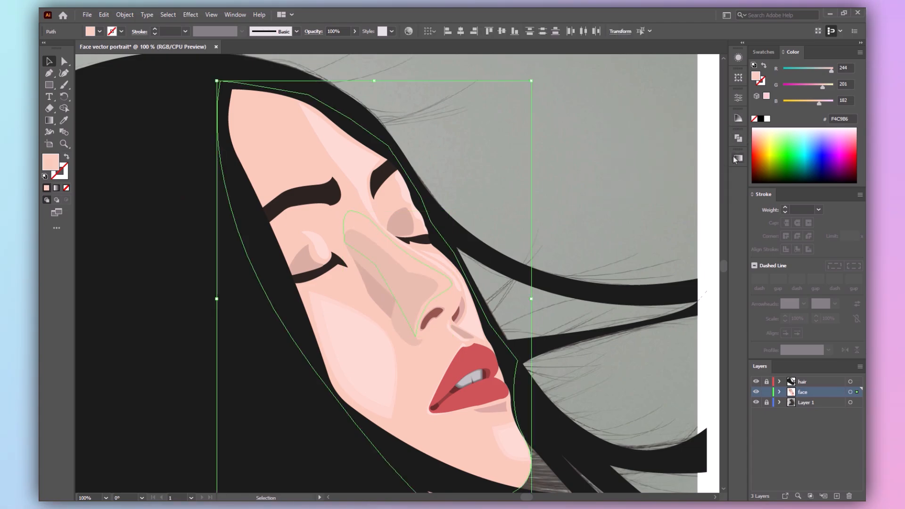
left_click(737, 160)
left_click(576, 205)
key("ctrl+0")
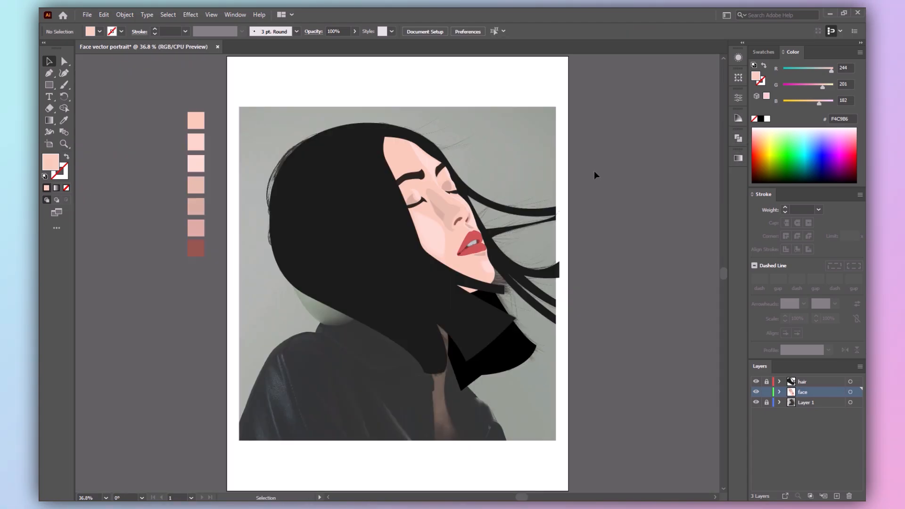
Fill the nose bridge shape with the colour guide shade E6C0AF, based on the sampled nose shading colour
left_click(453, 201)
key("ctrl+1")
key("i")
left_click(407, 327)
left_click(739, 118)
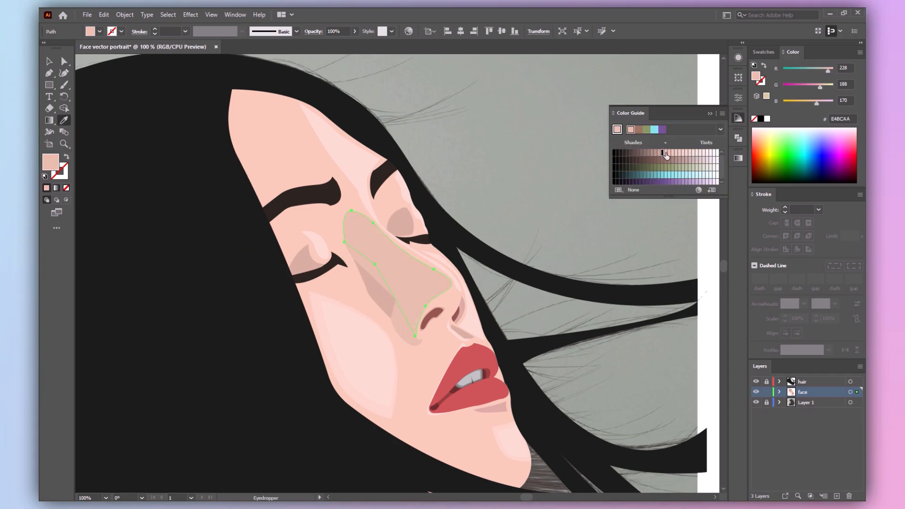
left_click(667, 156)
key("v")
key("ctrl+shift+a")
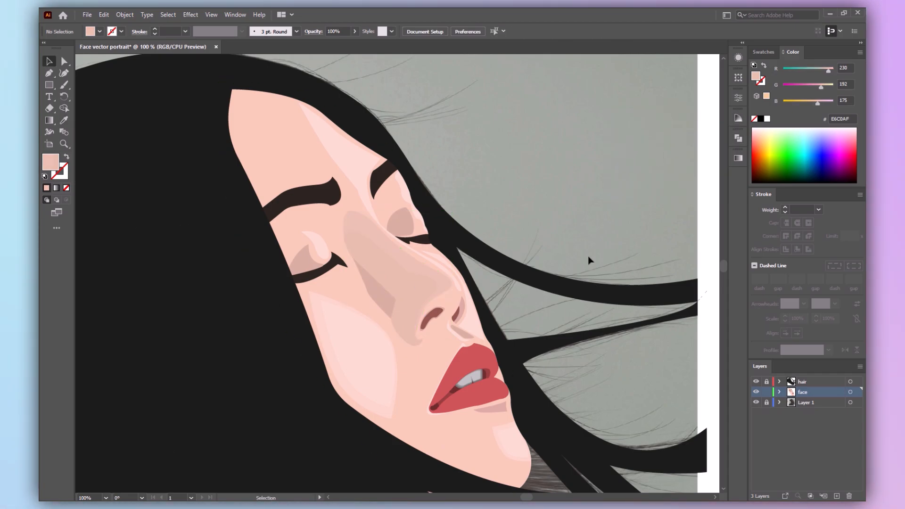
key("ctrl+0")
On the hair layer, draw a flyaway strand above the forehead with a dark 5 pt stroke and a tapered profile
key("a")
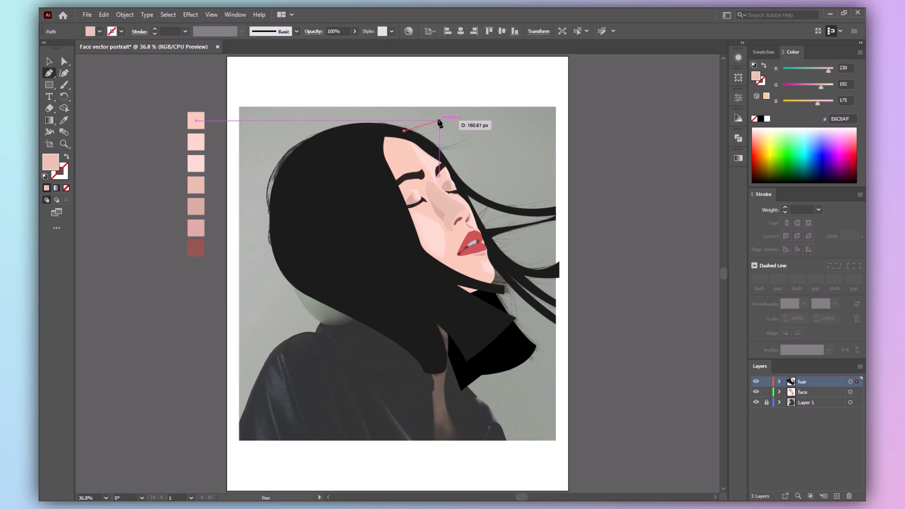
left_click(447, 117)
key("i")
left_click(469, 129)
left_click(785, 208)
left_click(828, 351)
left_click(801, 417)
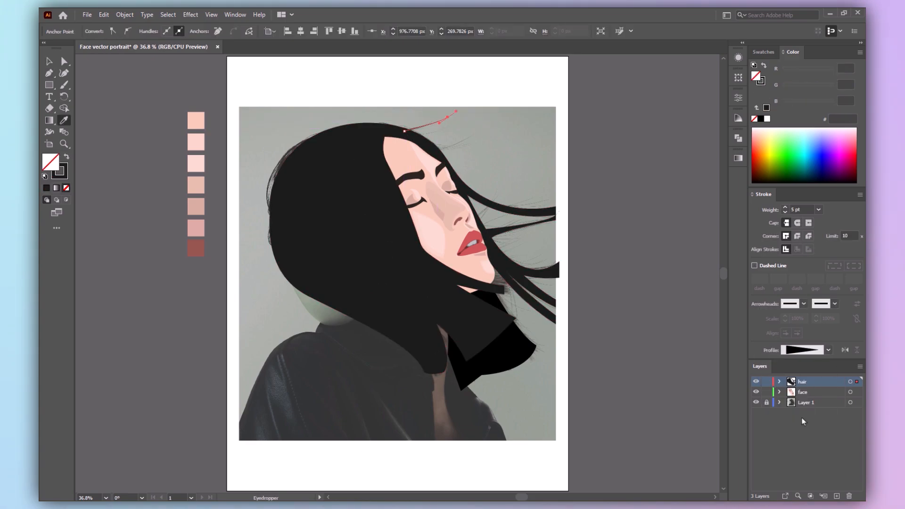
key("v")
key("ctrl+shift+a")
Duplicate the flyaway strand in front of the forehead and beside the blowing hair near the nose
left_click_drag(429, 125, 455, 143)
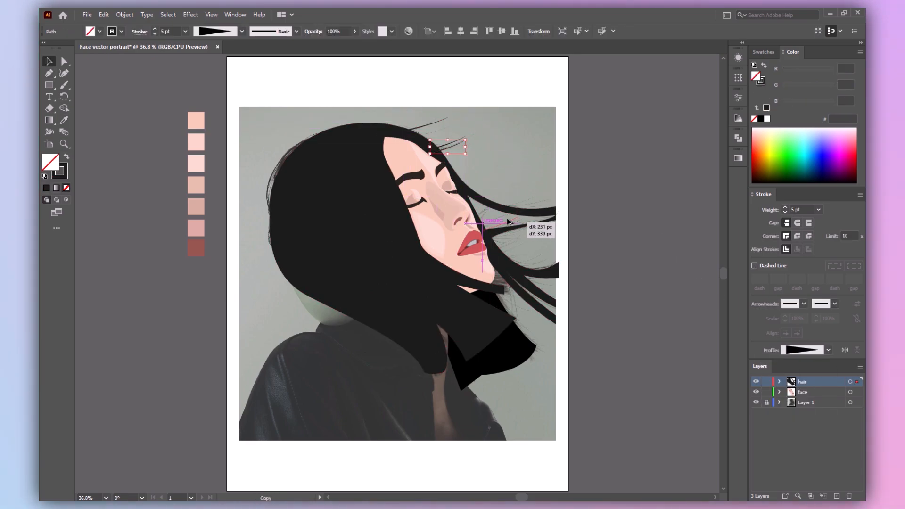
left_click_drag(508, 221, 501, 193)
key("ctrl+shift+a")
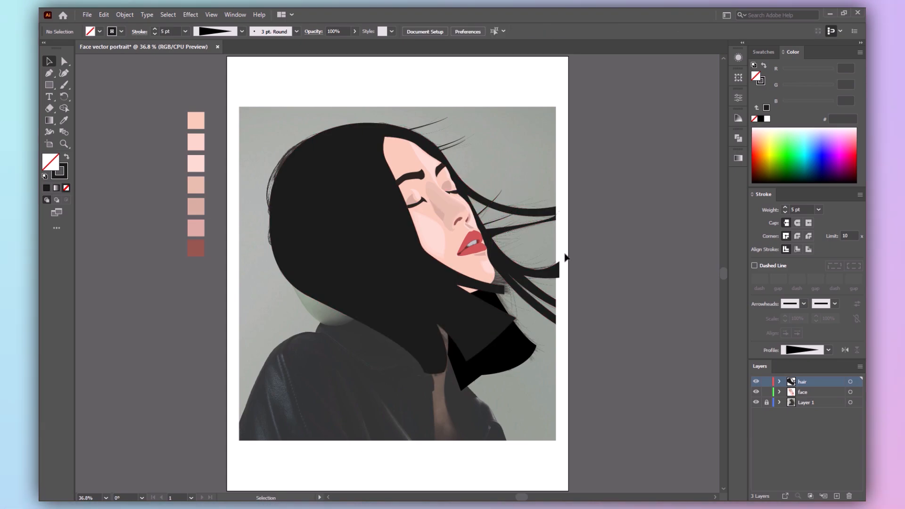
Draw a curved strand around the back of the head and give it a dark 18 pt stroke with a tapered profile
left_click(366, 236)
key("p")
left_click(327, 136)
left_click_drag(266, 202, 265, 264)
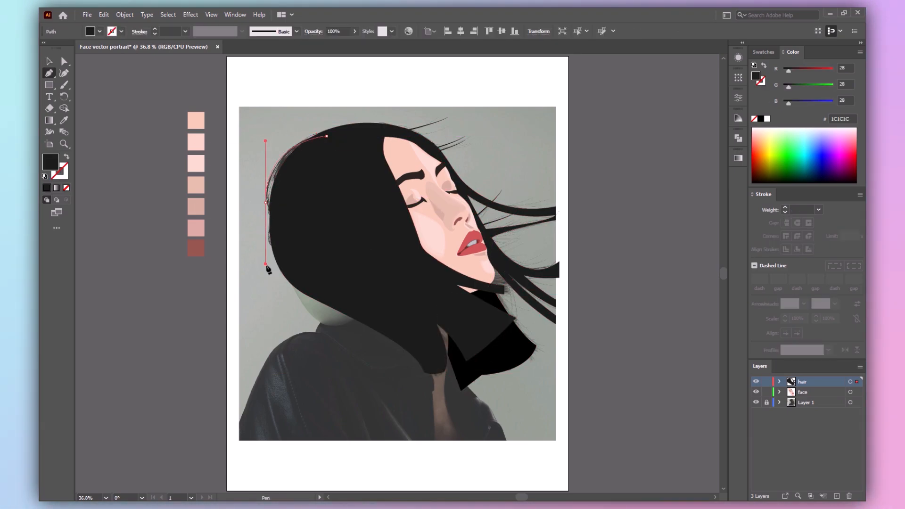
key("v")
key("shift+x")
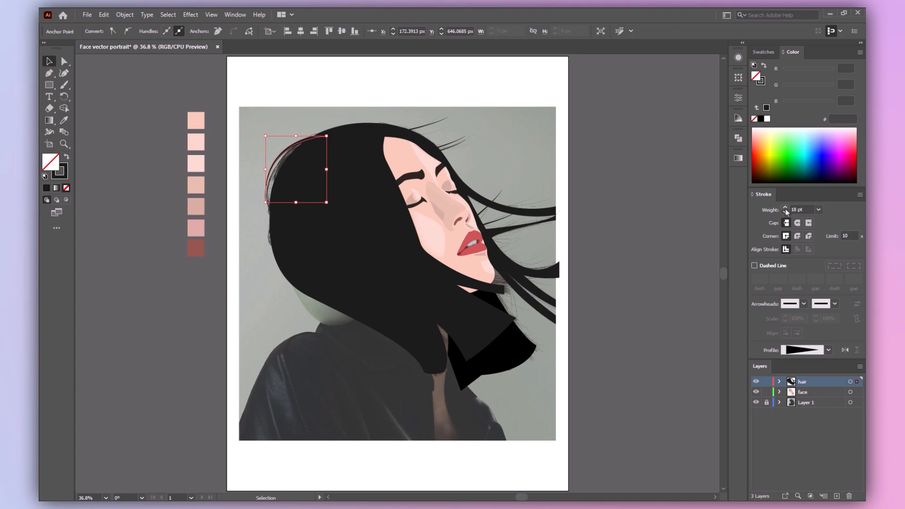
left_click(662, 198)
Duplicate and rotate the curved strand to build loose hair along the back of the head
left_click_drag(289, 151, 286, 161)
left_click_drag(329, 141, 311, 130)
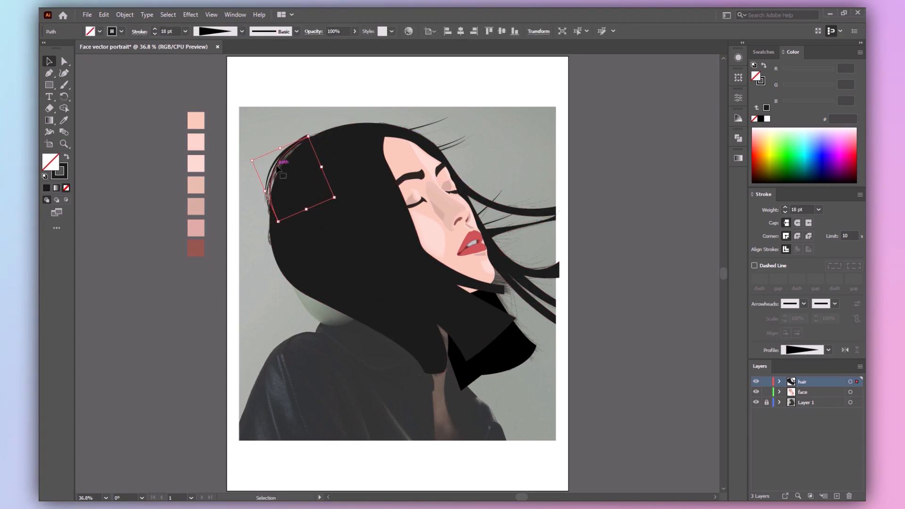
left_click(366, 101)
left_click_drag(276, 168, 274, 209)
left_click(286, 153)
left_click(287, 162, "shift")
left_click(460, 140)
key("ctrl+z")
left_click_drag(329, 161, 276, 161)
left_click(471, 141)
left_click(330, 330)
Hide the photo layer, then copy a curved strand over the crown and rotate it to follow the hair outline
left_click(756, 402)
left_click(448, 133)
left_click_drag(284, 150, 317, 109)
left_click(498, 104)
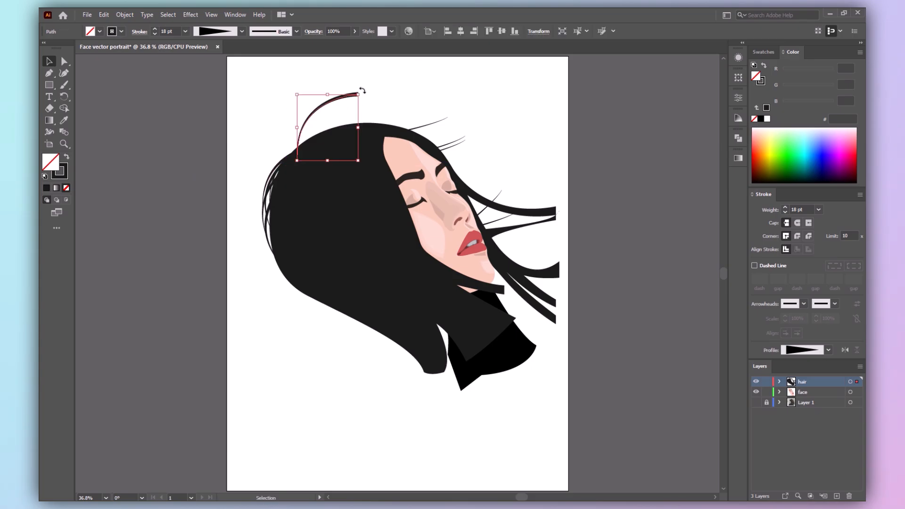
left_click_drag(361, 91, 375, 116)
left_click_drag(352, 109, 339, 165)
left_click(525, 87)
Show the photo layer again and hide the hair and face layers
left_click(757, 402)
left_click(757, 382)
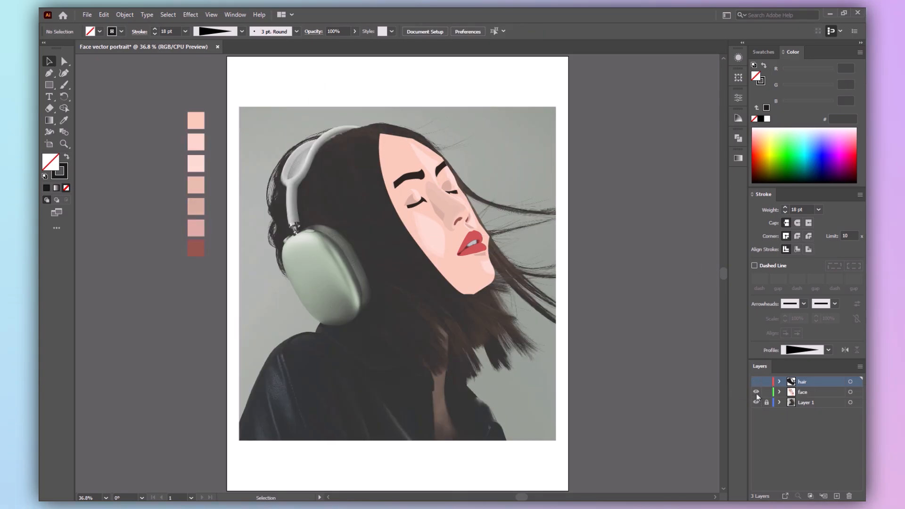
left_click(757, 392)
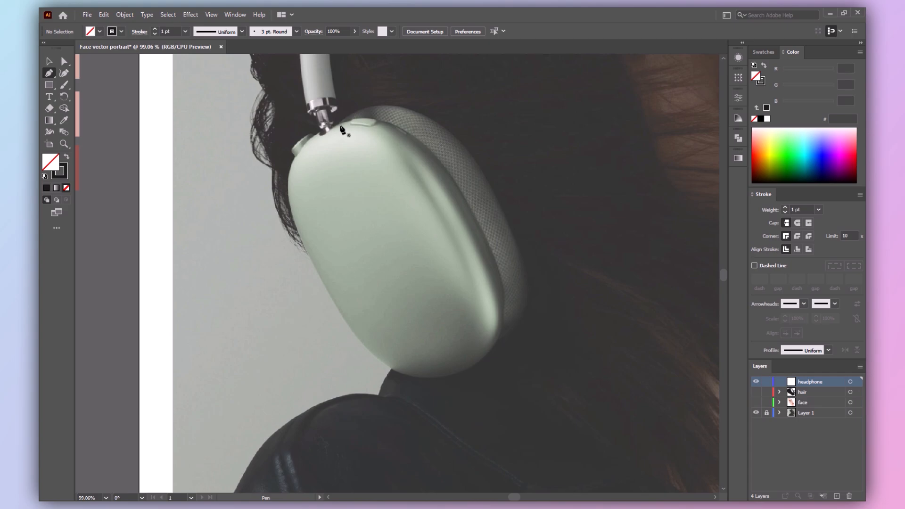
Trace the headphone ear cup as a closed curved outline with the Pen tool and check its lower curve
left_click(350, 122)
left_click_drag(294, 160, 277, 192)
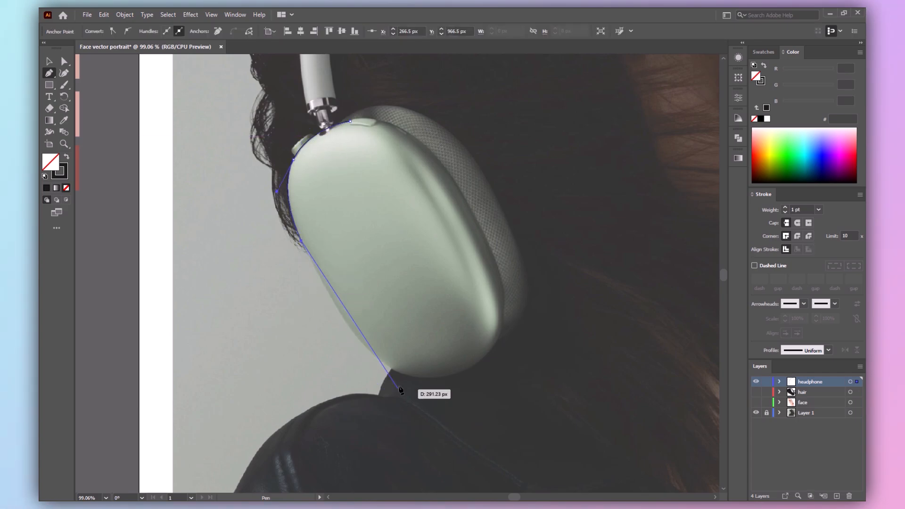
left_click_drag(398, 373, 432, 383)
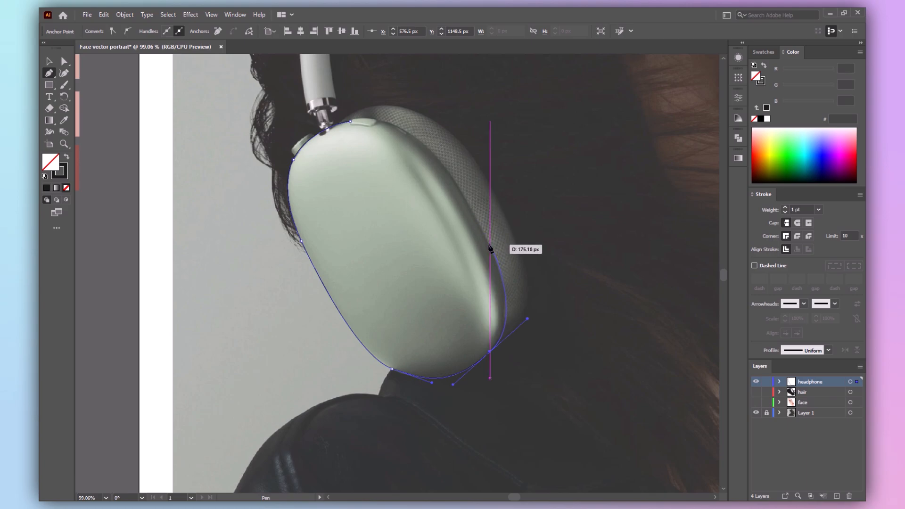
left_click_drag(458, 192, 452, 183)
left_click_drag(351, 121, 291, 140)
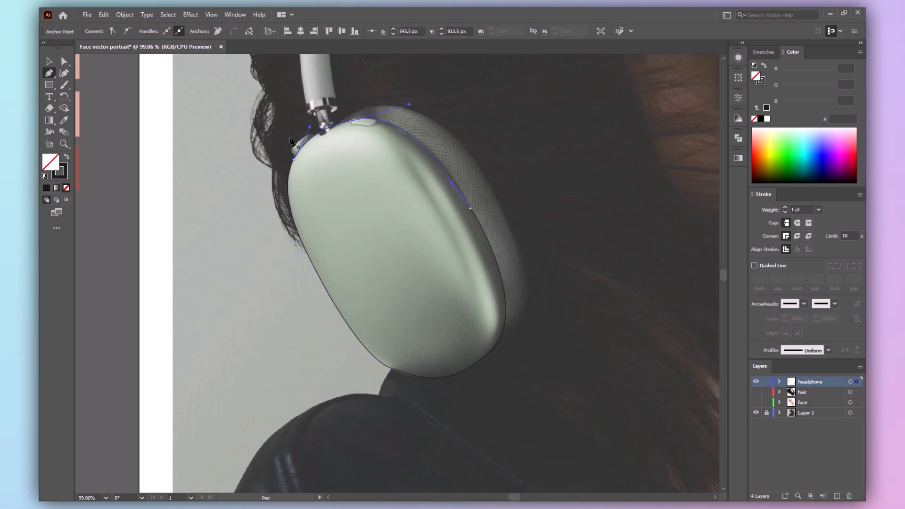
key("a")
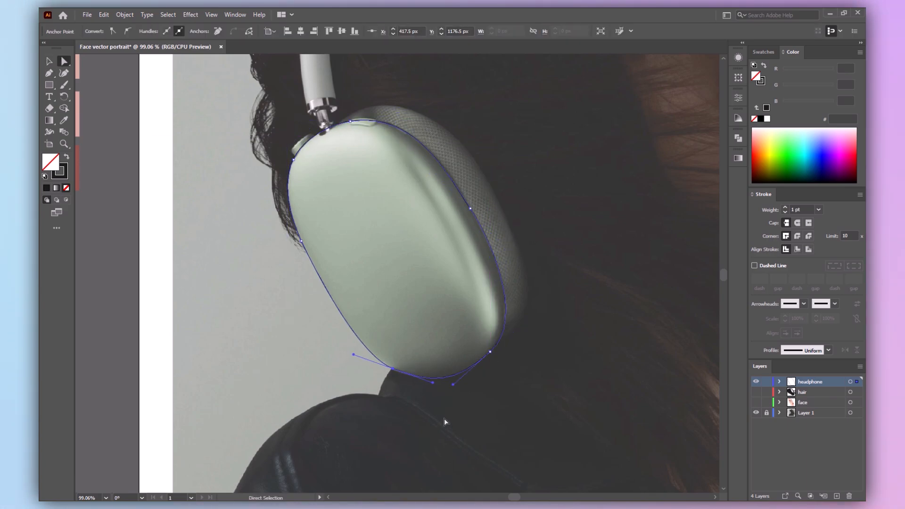
left_click(430, 385)
Duplicate the ear cup outline over the mesh cushion, resize it to fit, and remove the overlap with Shape Builder
key("v")
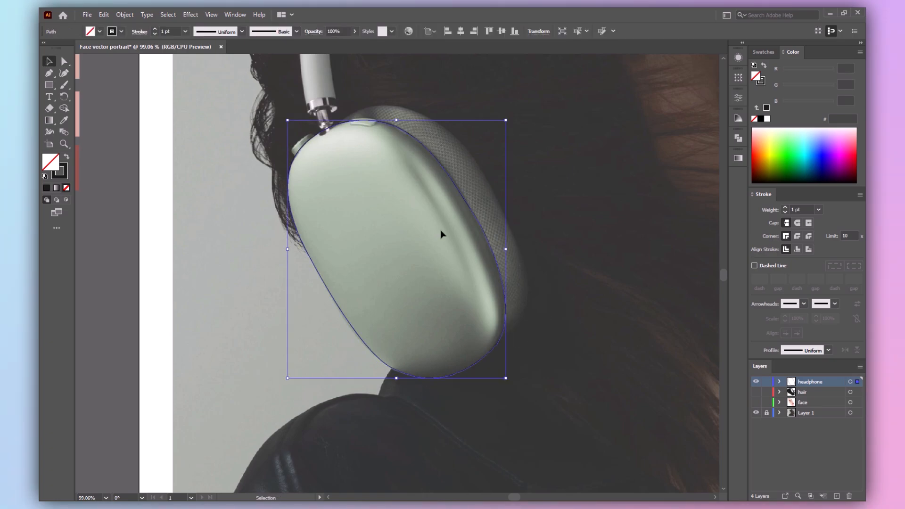
left_click_drag(470, 200, 496, 185)
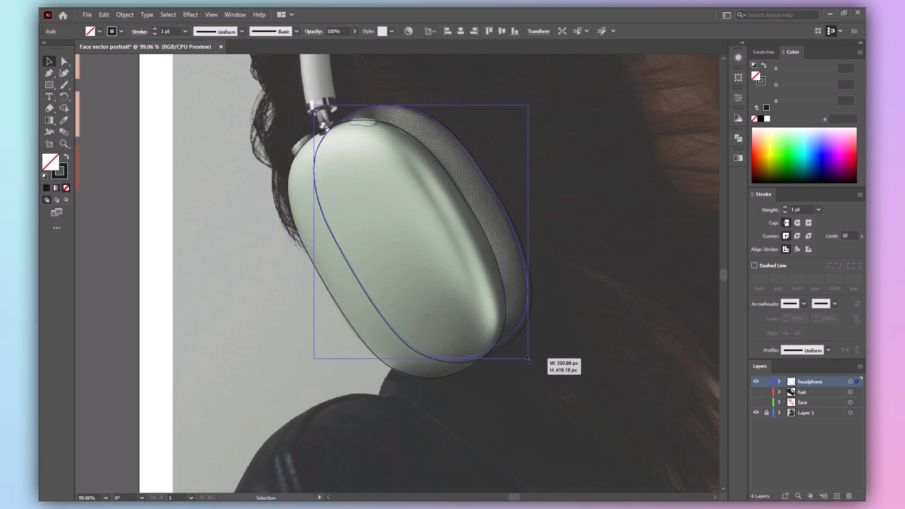
left_click_drag(632, 422, 493, 307)
key("shift+m")
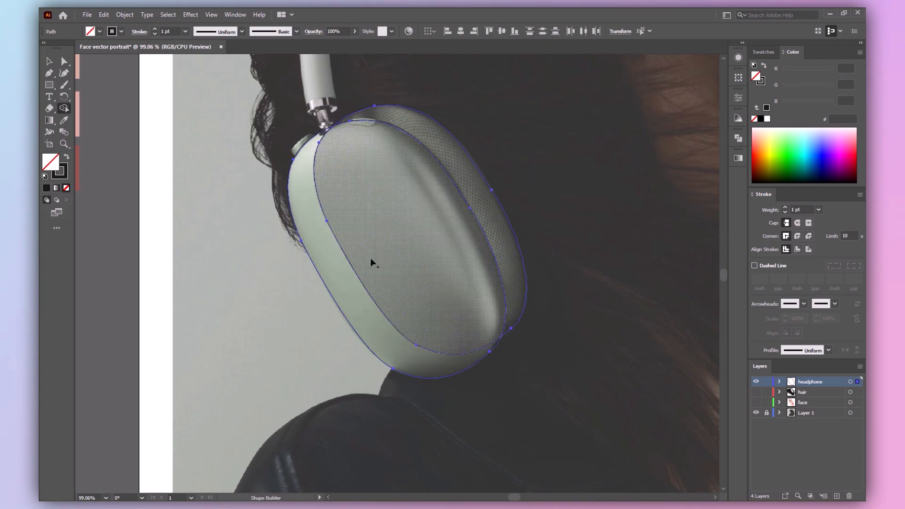
left_click_drag(371, 259, 333, 271)
key("v")
left_click(559, 147)
left_click(487, 179)
Trace the two small buttons on the ear cup's upper rim as closed outlines
scroll(324, 93, "up", 7)
key("p")
left_click(292, 245)
left_click_drag(272, 238, 261, 246)
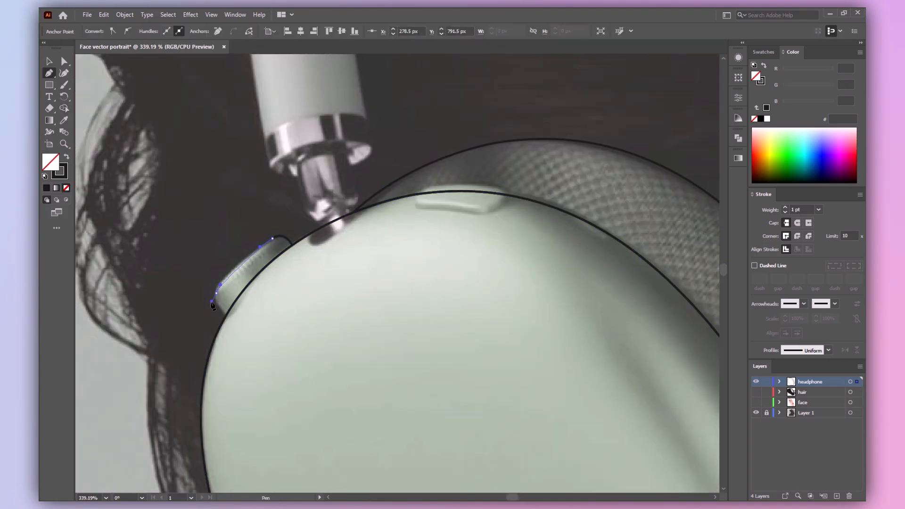
left_click(294, 245)
left_click(432, 250, "ctrl")
left_click(416, 209)
left_click_drag(445, 183, 483, 211)
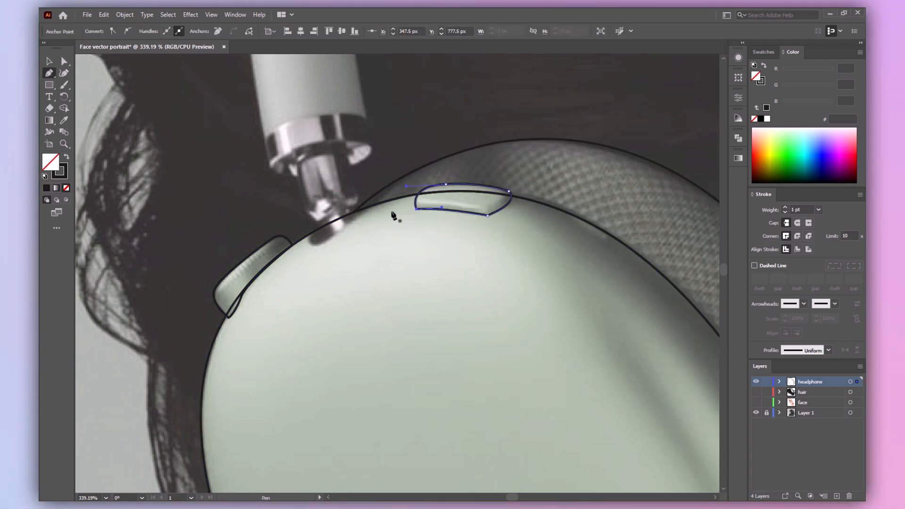
Draw a closed shape crossing each small button to divide its outline into two shading areas
left_click(285, 226)
left_click_drag(214, 298, 178, 329)
left_click(207, 203)
left_click(285, 227)
left_click_drag(486, 215, 463, 225)
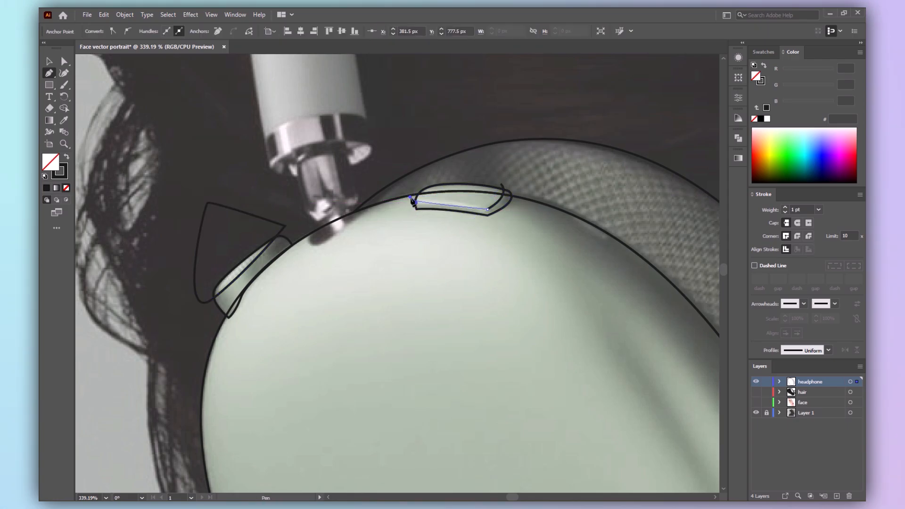
left_click_drag(421, 203, 390, 201)
left_click(506, 103)
left_click(501, 184)
Trim away the parts of the dividing shapes that extend beyond the two small buttons with Shape Builder
key("v")
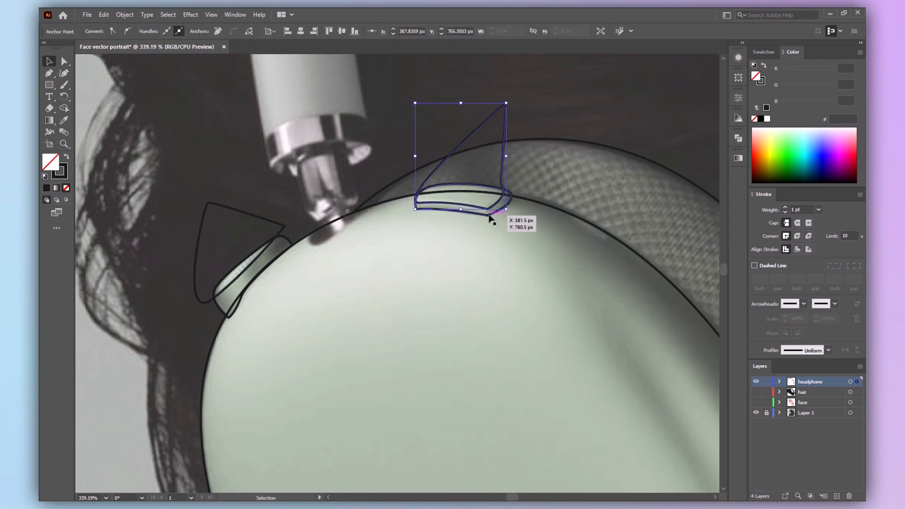
left_click(489, 216, "shift")
left_click(526, 141, "shift")
key("shift+m")
key("v")
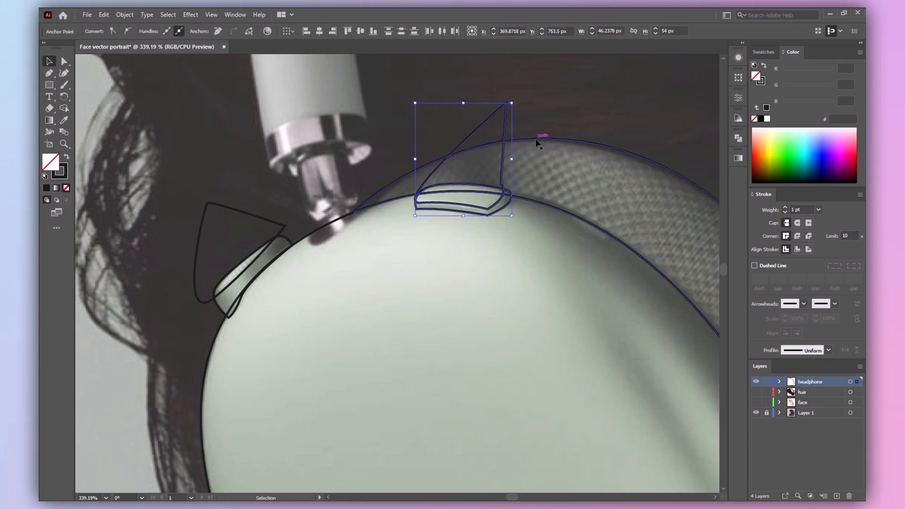
left_click(479, 132)
left_click(479, 128)
left_click(486, 216, "shift")
key("shift+m")
left_click(484, 152, "alt")
key("v")
left_click(560, 81)
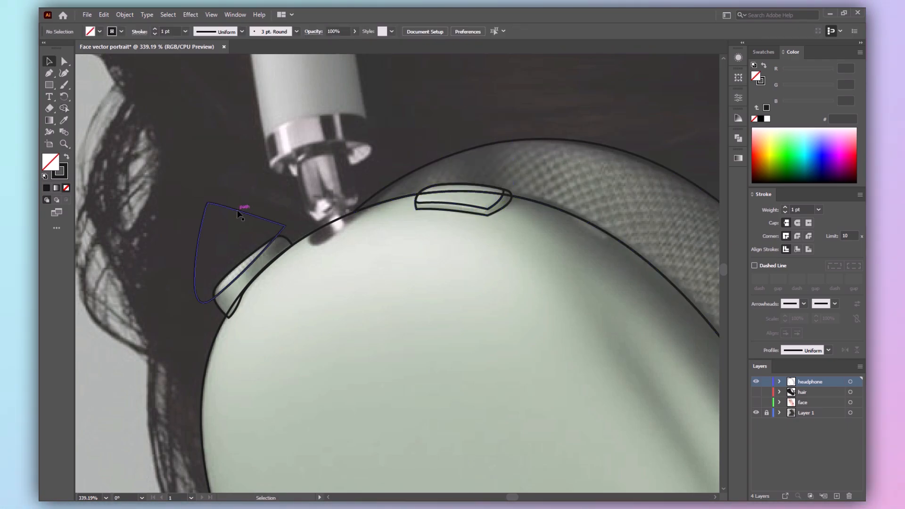
left_click(239, 212)
left_click(286, 238, "shift")
key("ctrl+0")
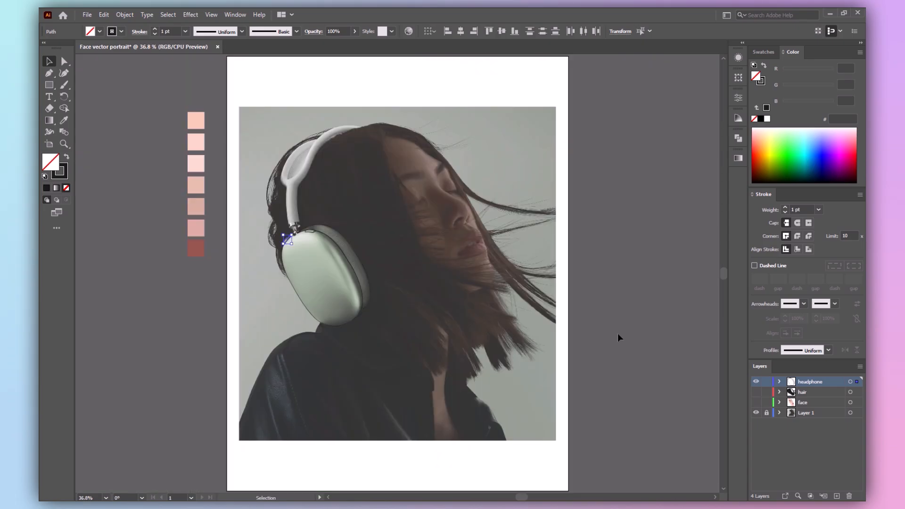
Isolate the ear cup and draw a narrow curved highlight shape along its edge nearest the cushion
left_click(317, 328)
double_click(318, 327)
scroll(312, 299, "up", 2)
key("p")
left_click(402, 197)
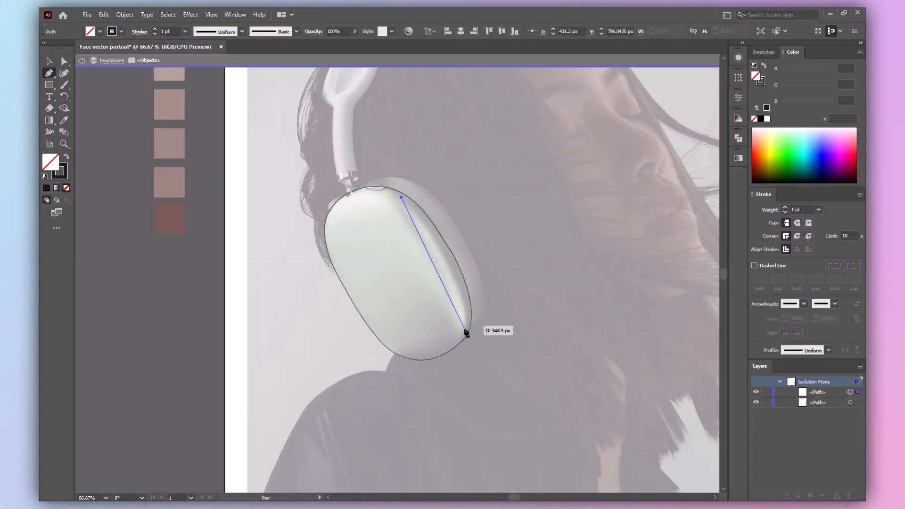
left_click_drag(463, 372, 456, 381)
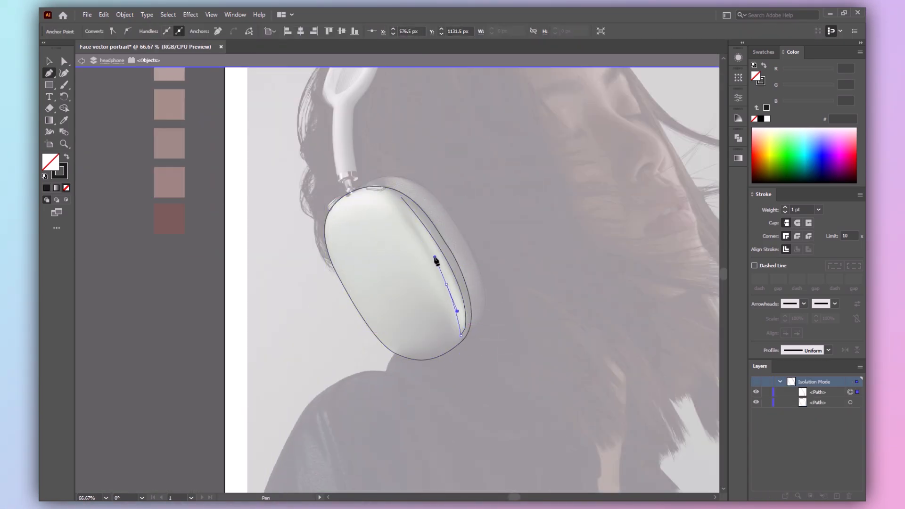
left_click(402, 197)
left_click(513, 222, "ctrl")
Draw a closed curved highlight shape across the upper end of the ear cup
left_click(388, 191)
left_click_drag(394, 212, 384, 216)
left_click_drag(334, 228, 310, 262)
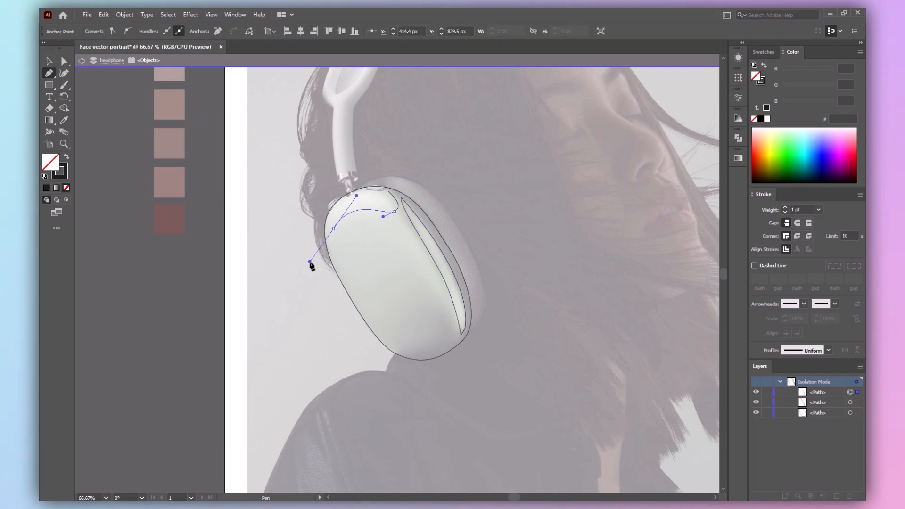
left_click(397, 199)
left_click(415, 411, "ctrl")
Draw a crescent shadow at the ear cup's lower end and trim it to the cup's outline
left_click(442, 313)
left_click_drag(391, 351, 322, 345)
left_click_drag(454, 420, 454, 358)
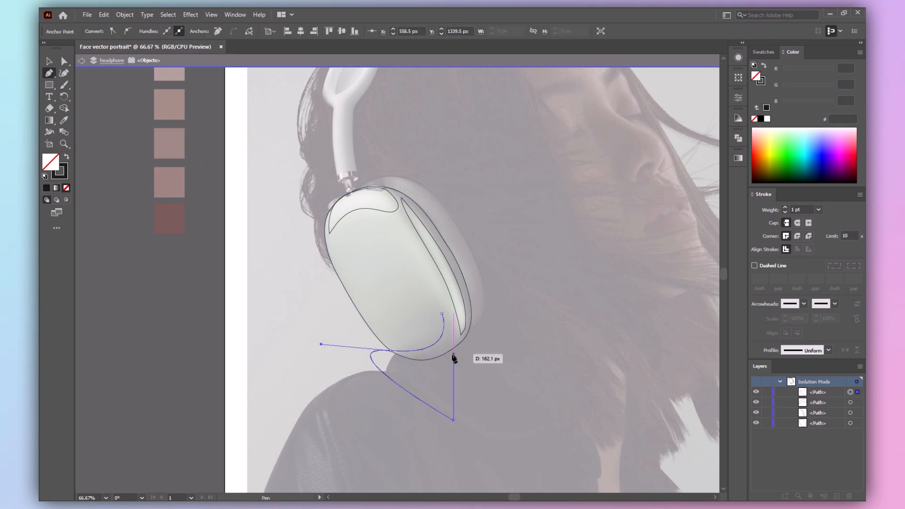
key("v")
left_click(439, 357, "shift")
key("shift+m")
left_click_drag(484, 383, 428, 379)
key("v")
left_click(510, 370)
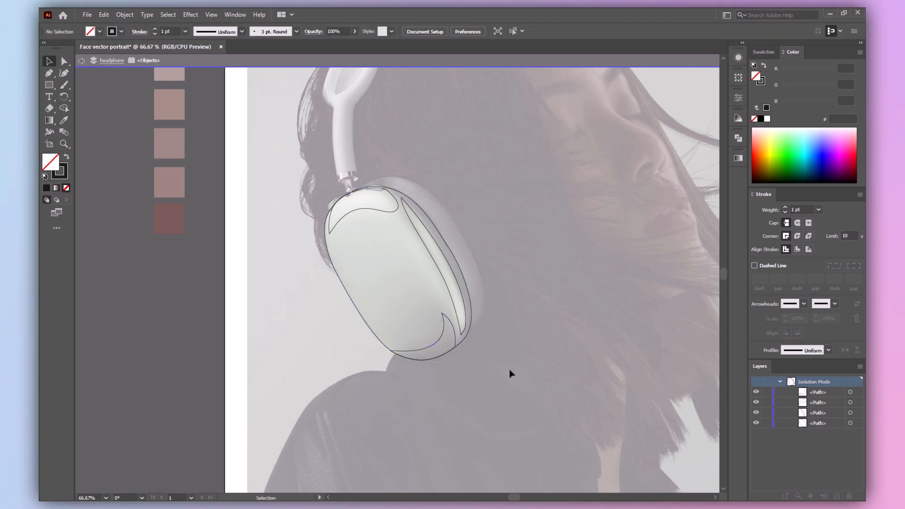
Draw a curved band following the ear cup's upper and cushion-side inner contour, and adjust its end point
left_click_drag(412, 254, 443, 309)
left_click(451, 317)
left_click_drag(401, 214, 350, 140)
left_click(402, 215)
left_click(340, 226, "ctrl")
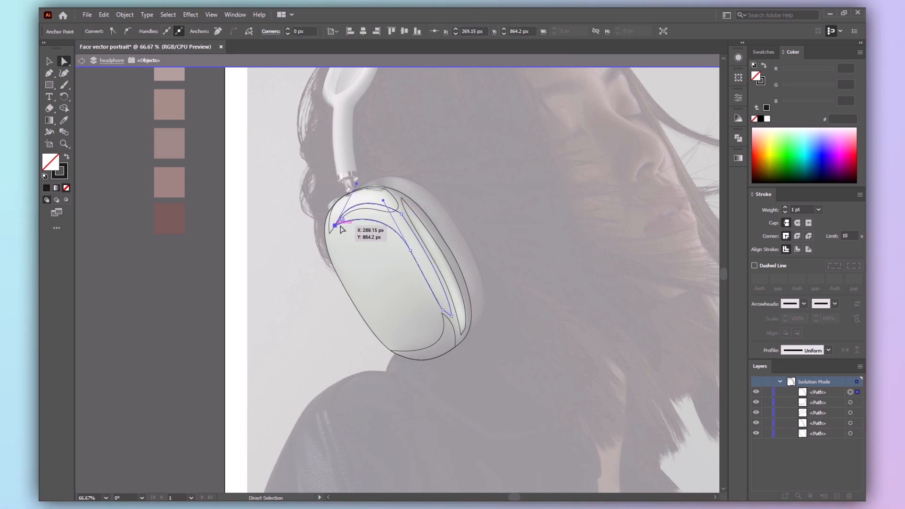
key("v")
left_click(525, 225)
Bring the ear cup's upper highlight shape to the front of the stacking order
right_click(394, 200)
mouse_move(448, 396)
left_click(537, 397)
left_click(517, 302)
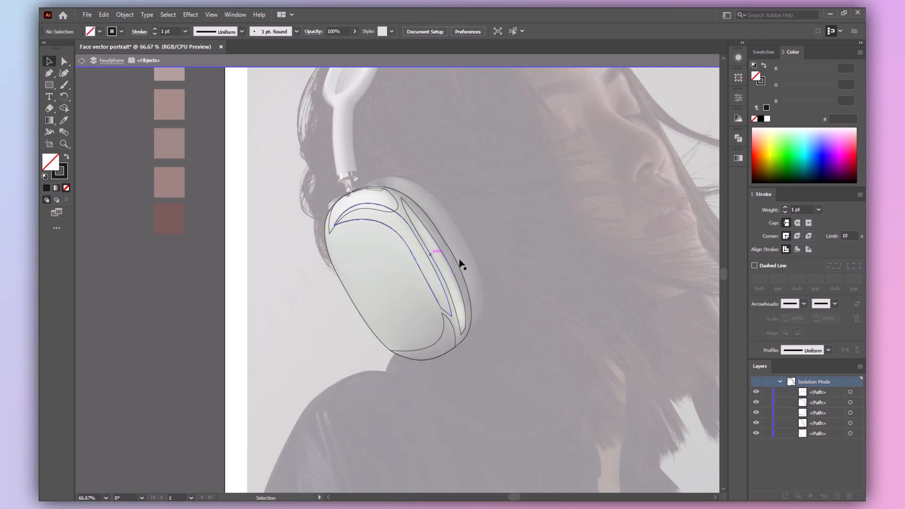
Fill the ear cup's base outline with a light grey-green sampled from the photo
left_click(435, 226)
key("i")
left_click(406, 292)
key("v")
left_click(544, 383)
Fill the curved band and the narrow edge highlight with the lighter grey-green #D2D8D0
left_click(445, 258)
left_click(430, 258, "shift")
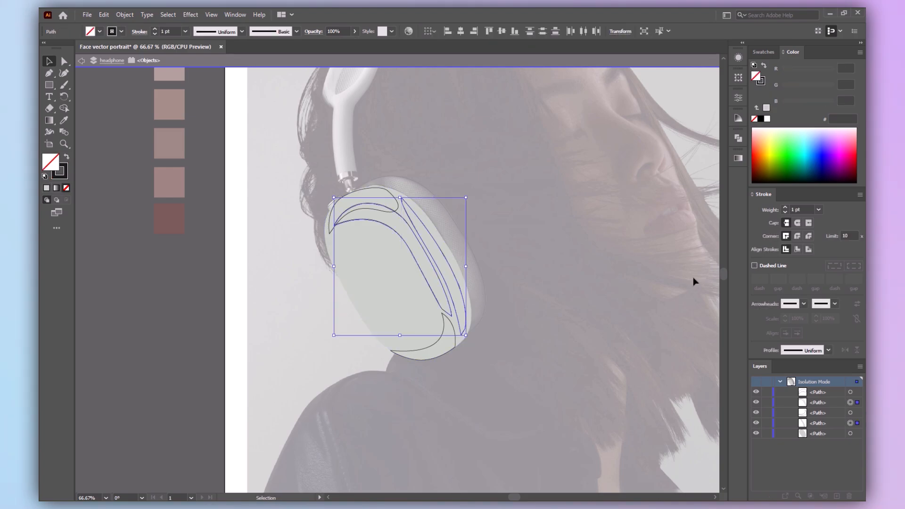
key("i")
left_click(397, 276)
left_click(739, 118)
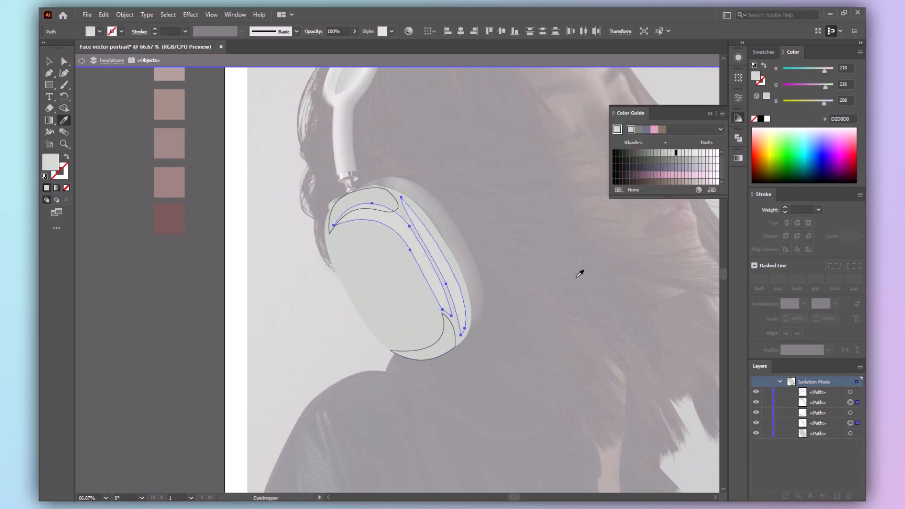
Fill the upper highlight shape with the very light grey #E3E7E2
key("v")
left_click(395, 199)
key("i")
left_click(427, 235)
left_click(686, 152)
left_click(738, 118)
key("v")
left_click(533, 278)
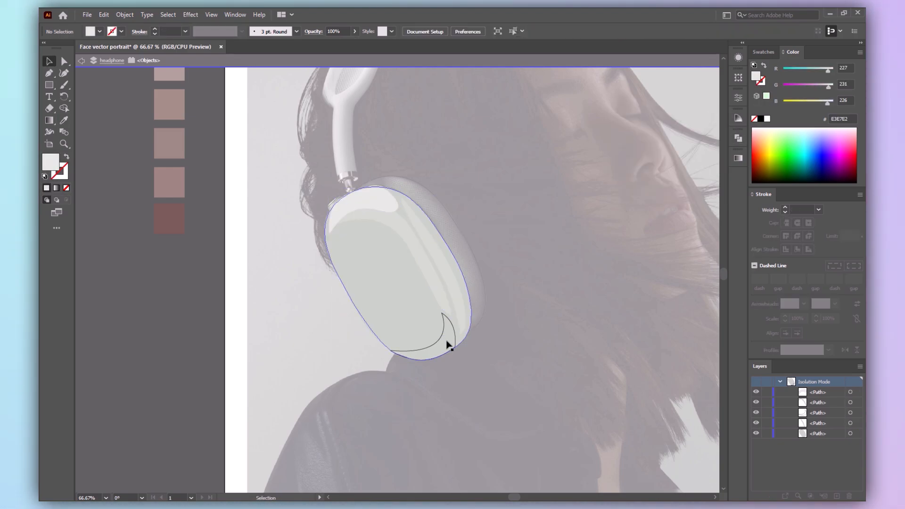
Fill the lower crescent shadow with a darker shade of the ear cup's colour and leave isolation mode
left_click(448, 345)
key("i")
left_click(394, 273)
left_click(738, 117)
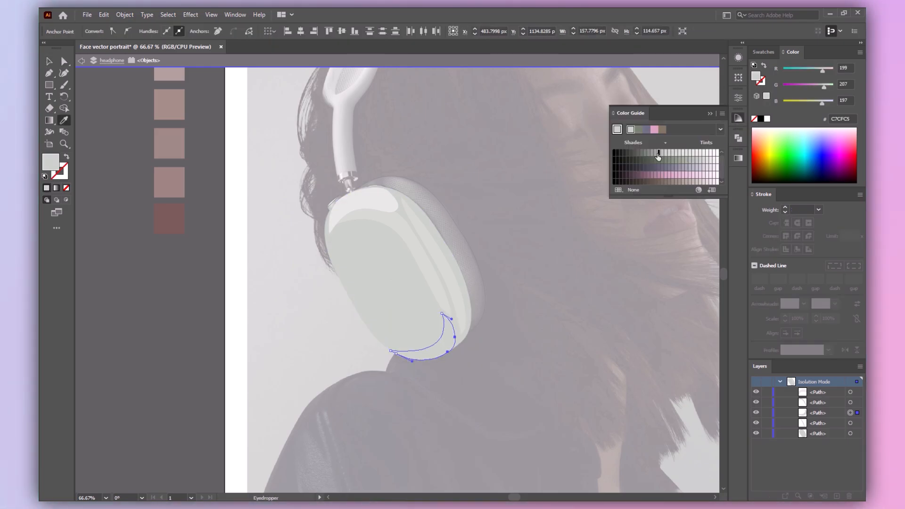
left_click(658, 157)
key("v")
key("Escape")
Darken the ear cup's base fill and add a smaller, lighter copy in #BAC1B8 as its centre panel
left_click(390, 289)
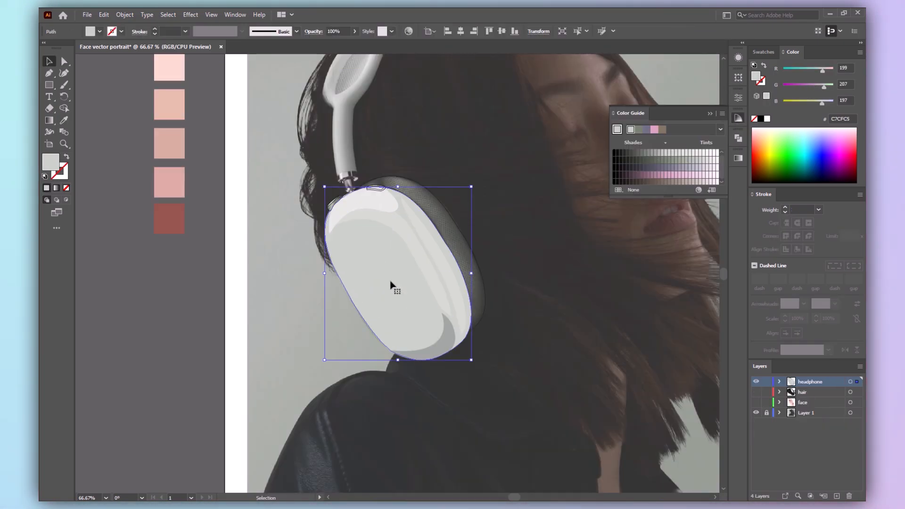
left_click(660, 158)
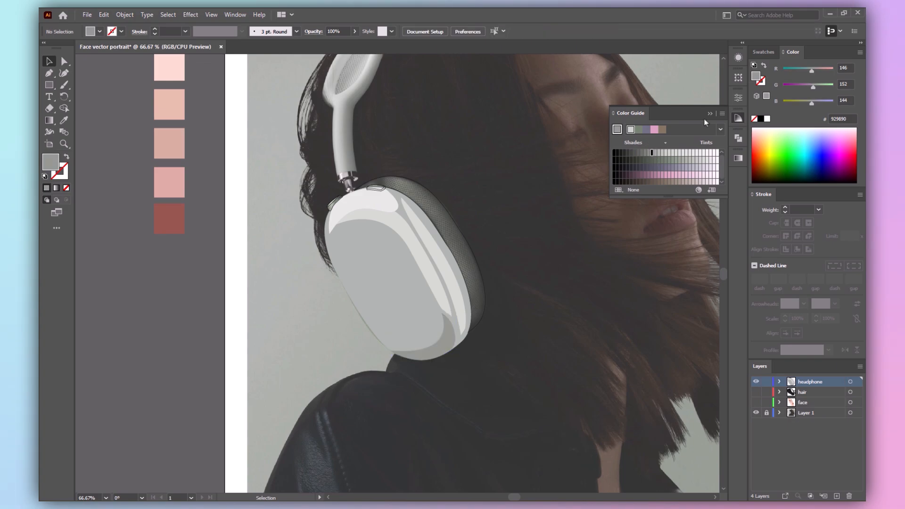
left_click_drag(471, 274, 443, 286)
left_click_drag(373, 295, 357, 301)
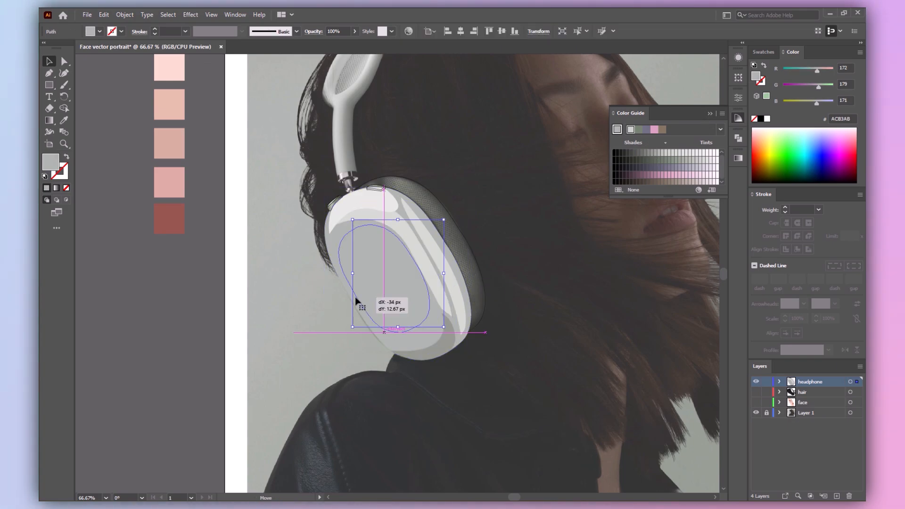
left_click(665, 152)
left_click(663, 153)
key("ctrl+shift+a")
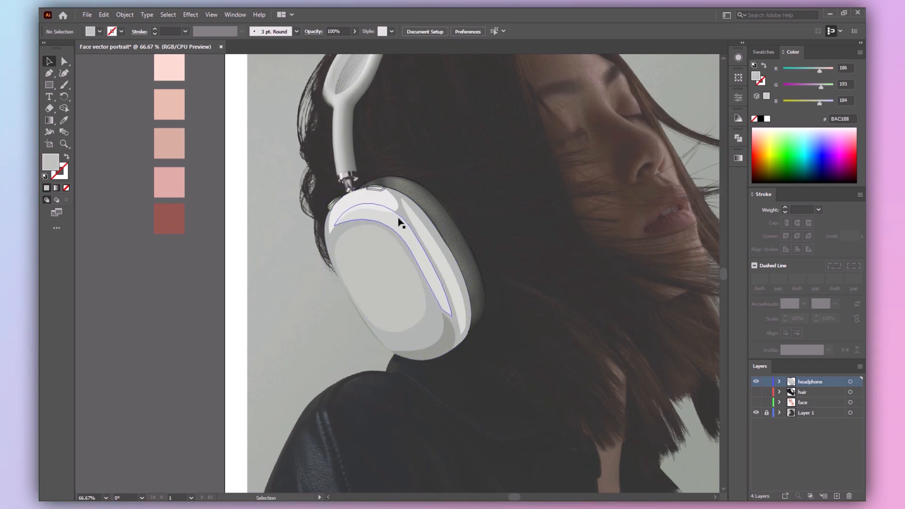
Reshape the light curved band to reach higher under the upper highlight and round its lower tip by about 8 px
left_click(401, 222)
key("a")
left_click_drag(381, 201, 384, 196)
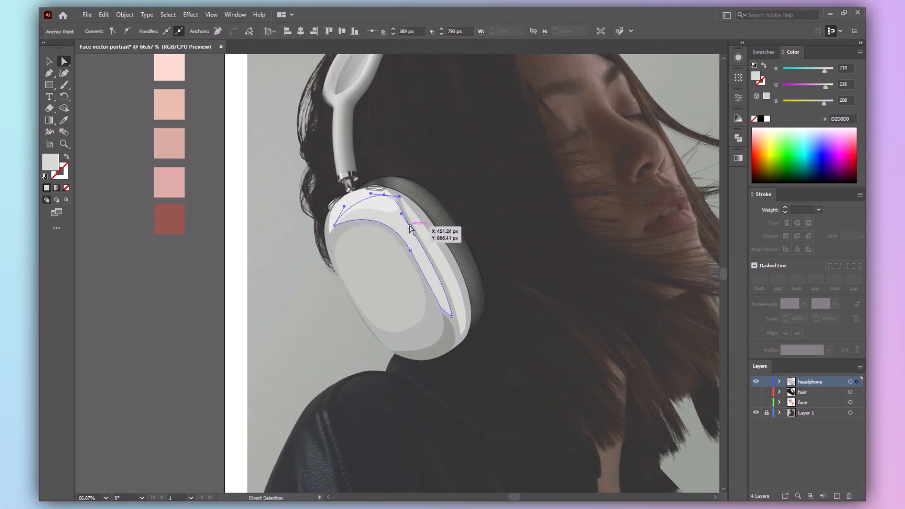
left_click_drag(410, 226, 410, 225)
left_click_drag(449, 287, 437, 274)
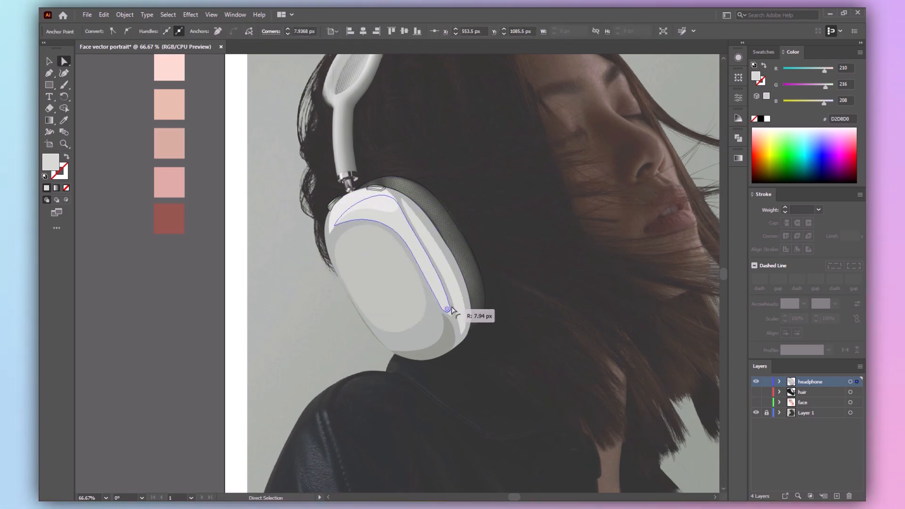
key("v")
Isolate the ear cup base, overlay a copy shifted down and away from the cushion, and remove the copy's overhang
left_click(431, 172)
double_click(330, 239)
key("a")
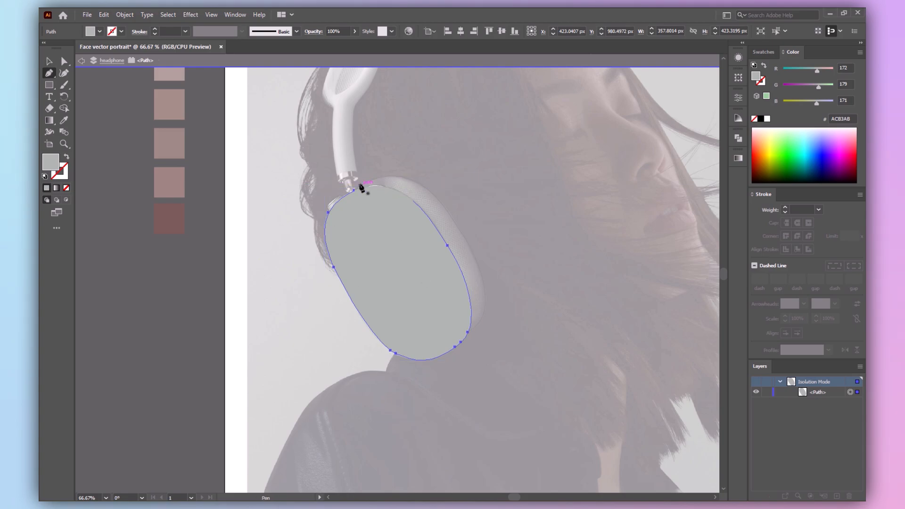
key("v")
left_click_drag(398, 294, 388, 300)
key("ctrl+a")
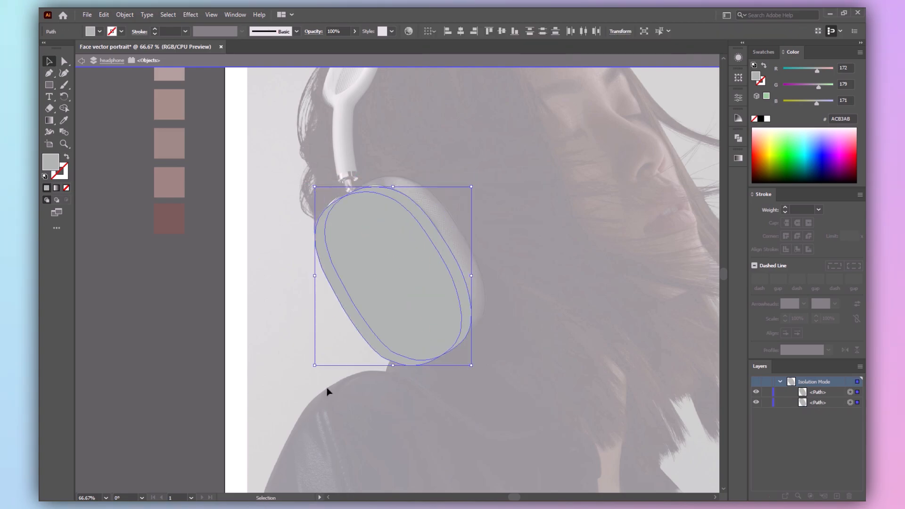
key("shift+m")
left_click(366, 336, "alt")
key("v")
Recolour the ear cup's cushion-side edge sliver with the dark grey shade #676B67
left_click(464, 297)
double_click(50, 161)
left_click(616, 224)
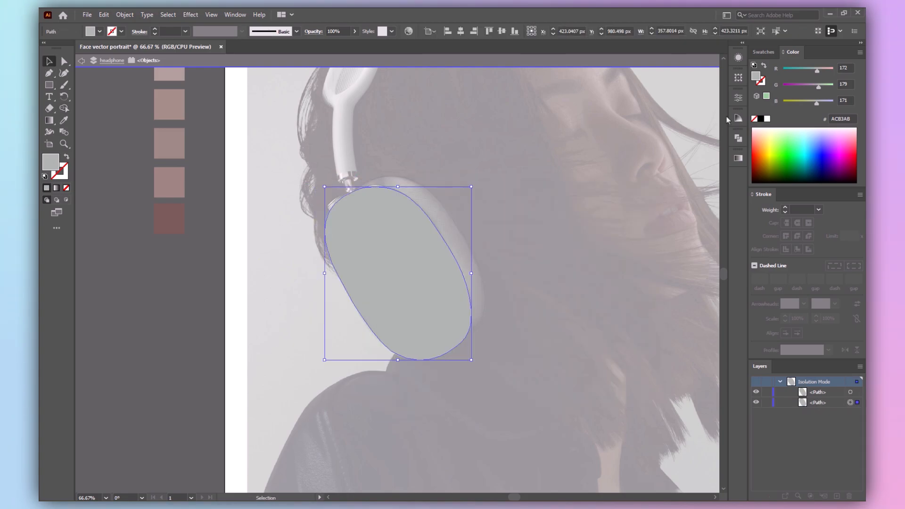
left_click(738, 118)
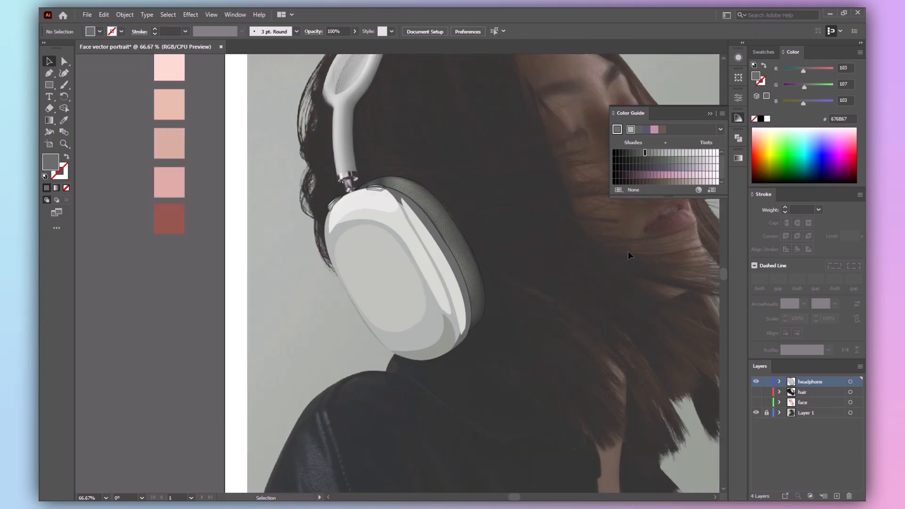
Reposition the upper tip anchor of the light #D2D8D0 strip running along the ear cup's cushion side
left_click(406, 210)
key("a")
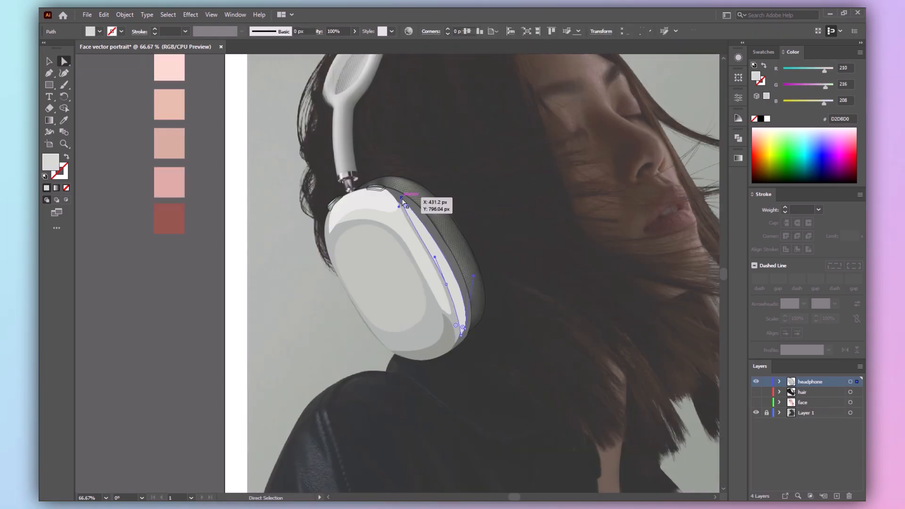
left_click(404, 207)
key("v")
left_click(553, 295)
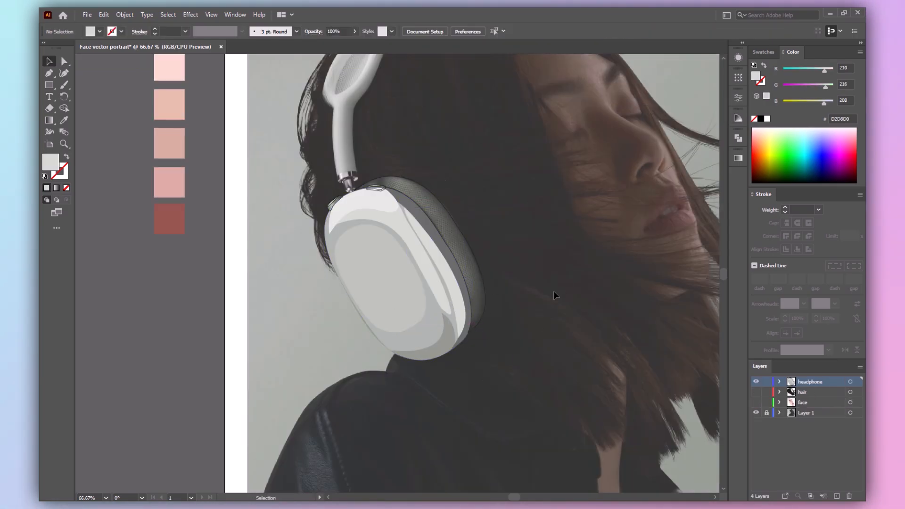
Apply a linear gradient to the ear cushion with its middle colour stop set to #676B67
scroll(415, 255, "down", 2)
left_click(418, 246)
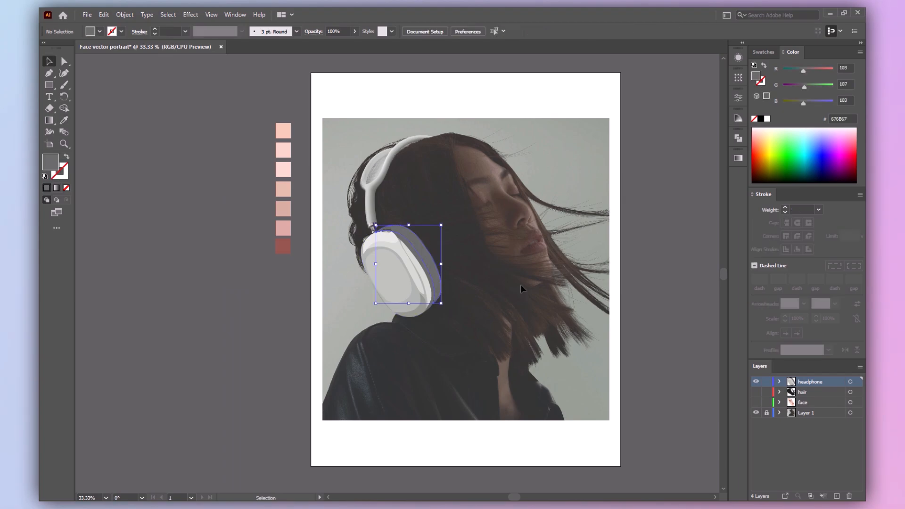
double_click(50, 162)
key("ctrl+c")
left_click(620, 224)
left_click(738, 158)
left_click(642, 240)
left_click_drag(623, 246, 661, 246)
left_click(625, 247)
double_click(662, 247)
left_click(634, 284)
left_click(584, 282)
double_click(685, 334)
key("ctrl+v")
key("Return")
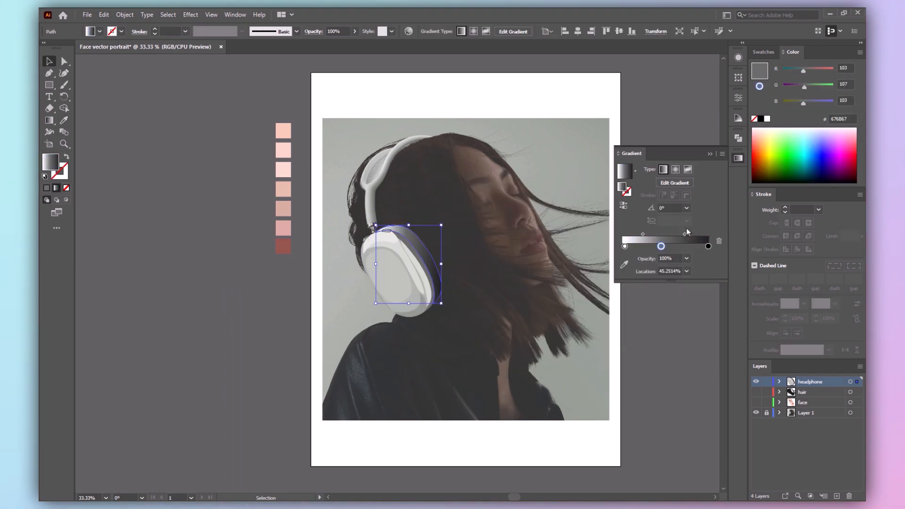
Change the cushion gradient's first stop to black, shift the grey stop, and angle the gradient about -58° along the cushion
left_click(624, 247)
double_click(625, 247)
left_click(678, 284)
left_click_drag(685, 234, 633, 235)
left_click_drag(661, 246, 673, 246)
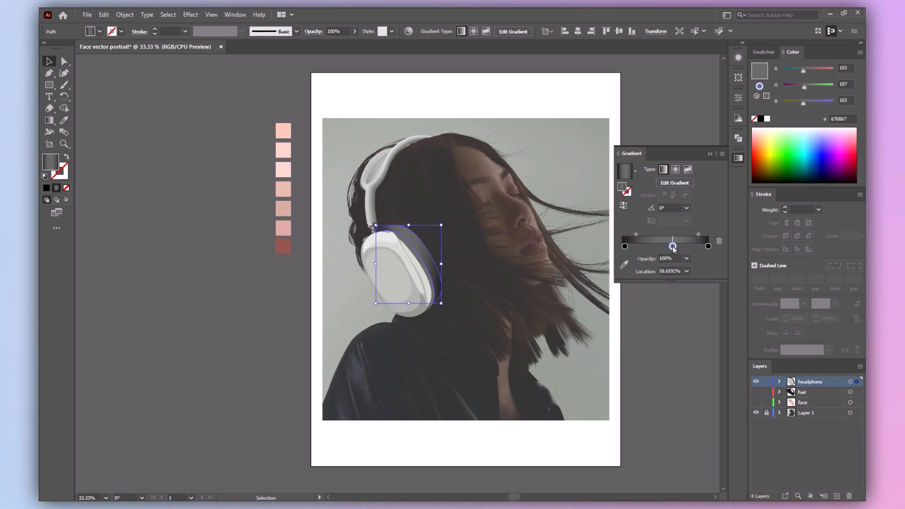
key("g")
left_click_drag(403, 243, 441, 306)
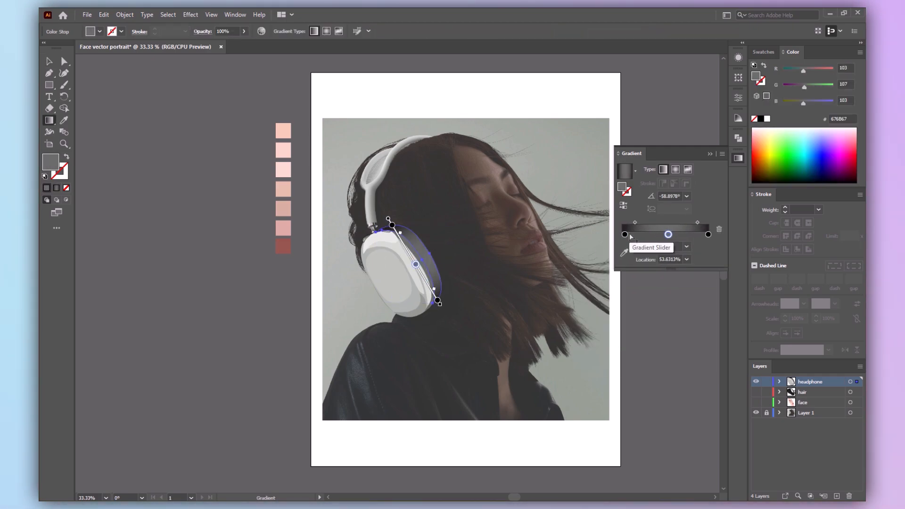
Recolour the ear cup's base rim beside the cushion with the lighter grey shade #7A7E7A
key("v")
left_click(438, 268)
left_click(432, 302)
left_click(738, 118)
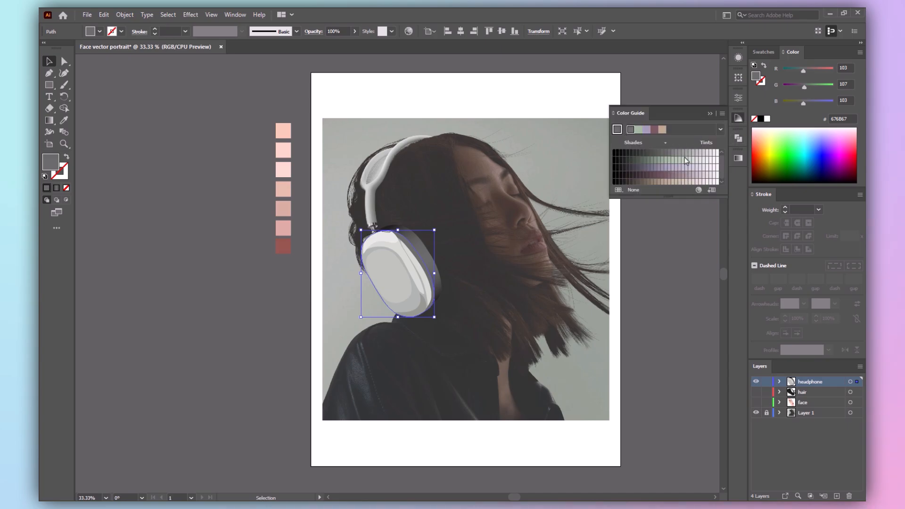
left_click(680, 156)
left_click(674, 170)
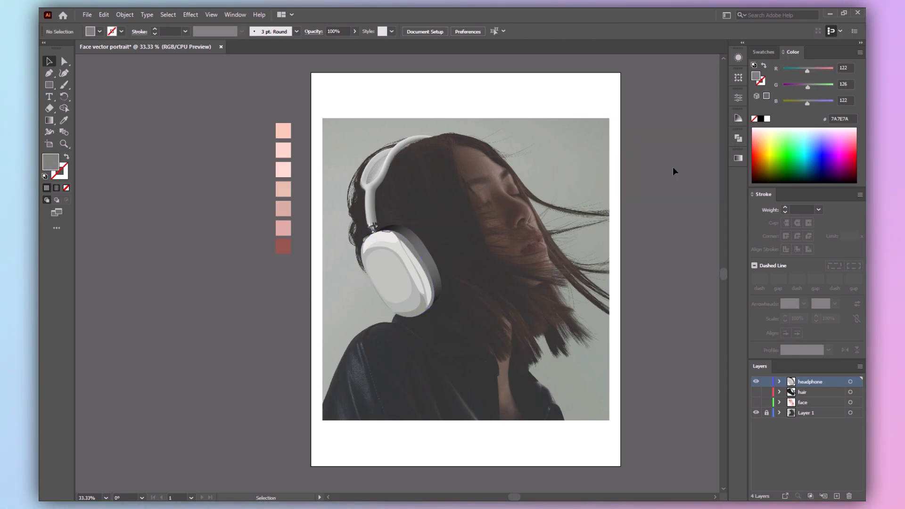
Raise the top anchor of the light #D2D8D0 band under the ear cup's upper highlight to about X 386, Y 785 px
left_click(401, 257)
scroll(402, 257, "up", 4)
key("a")
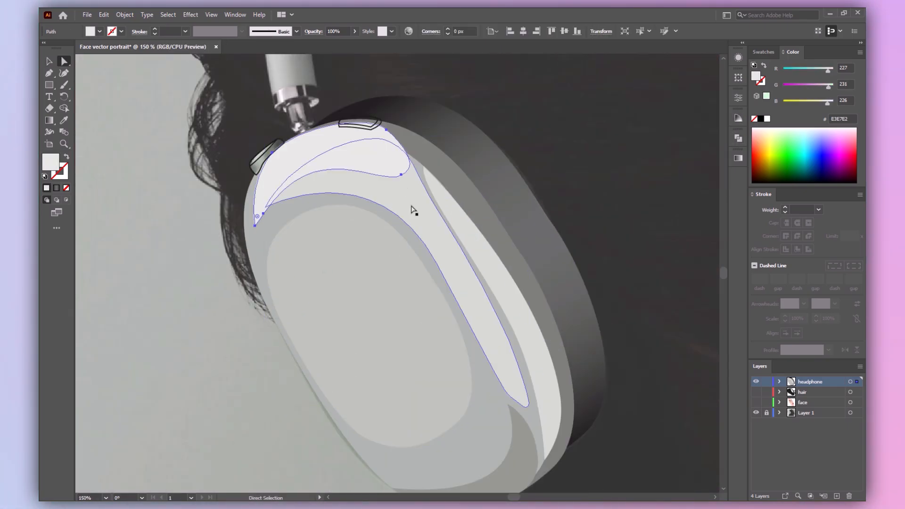
left_click(378, 138)
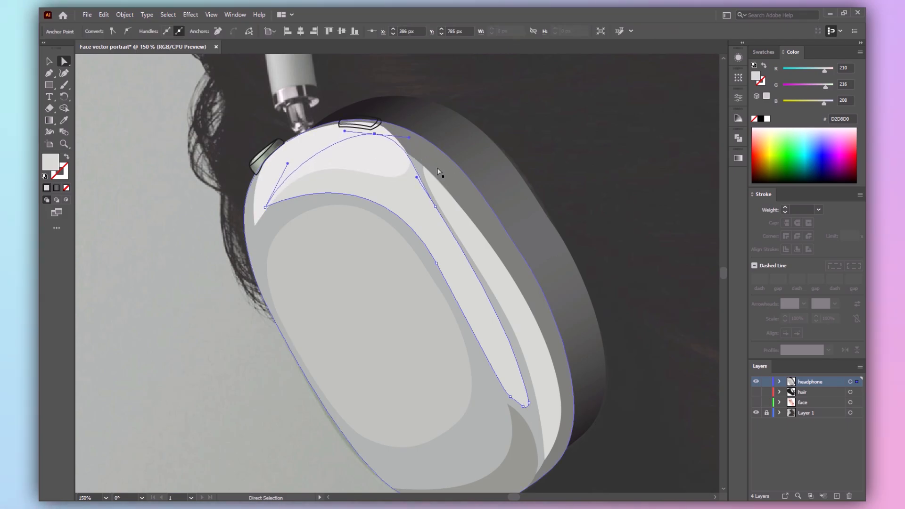
key("v")
key("ctrl+shift+a")
left_click(379, 355)
key("ctrl+0")
left_click(666, 210)
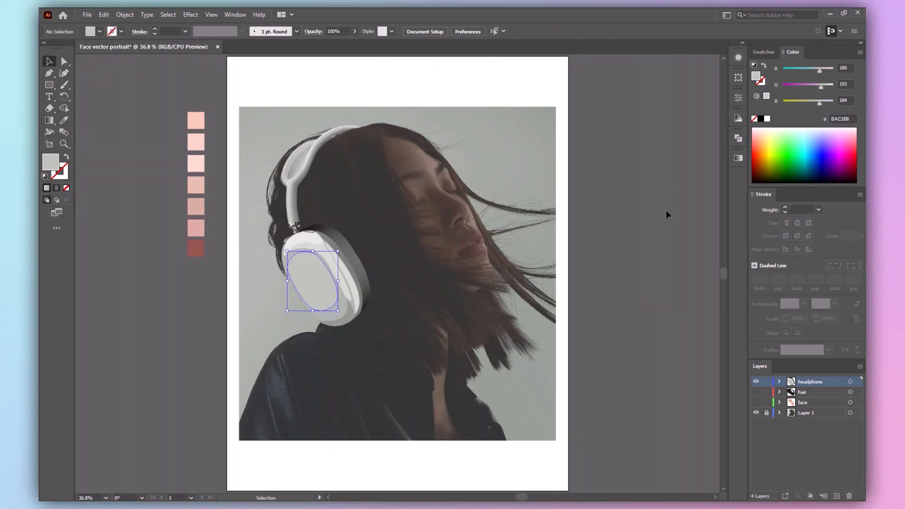
Fill the ear cup's outer side button with #D2D8D0 on its face and #7A7E7A on its body, and adjust their stacking order
left_click(300, 238)
scroll(297, 246, "up", 4)
key("i")
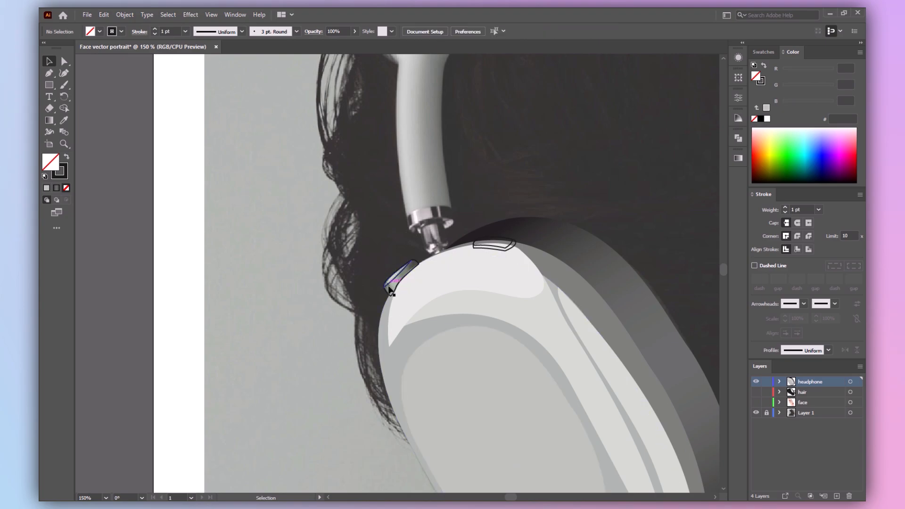
left_click(416, 370)
key("v")
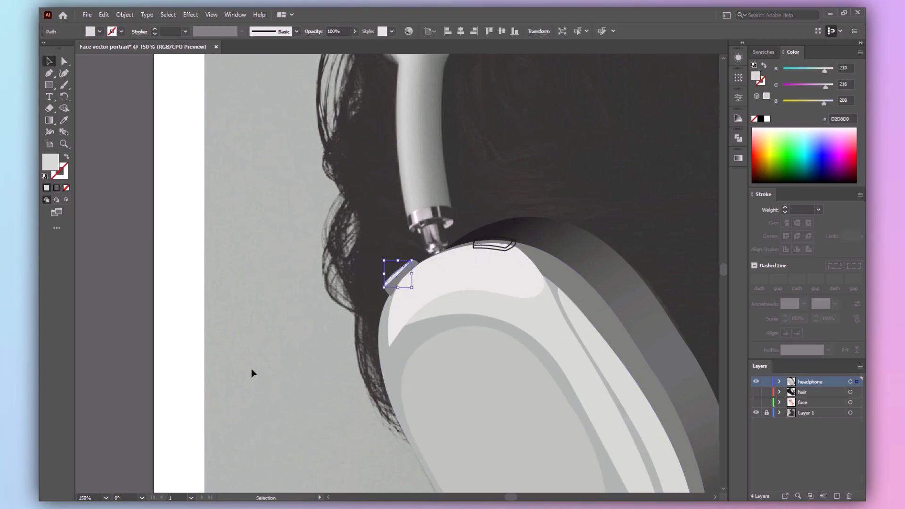
key("ctrl+shift+a")
left_click(395, 286)
right_click(396, 277)
left_click(541, 451)
key("ctrl+shift+a")
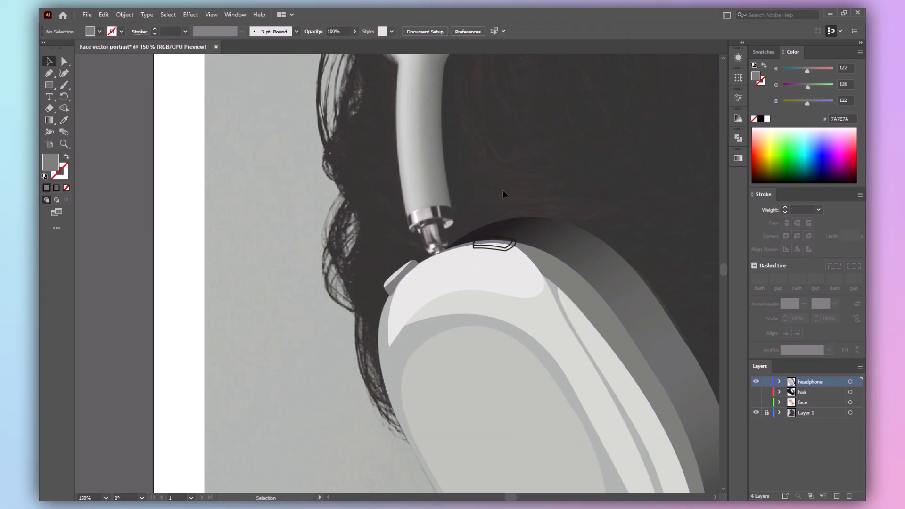
Fill the button nearest the cushion with tones sampled from the ear cup, using #7A7E7A for its lower edge
left_click(508, 249)
key("i")
left_click(599, 306)
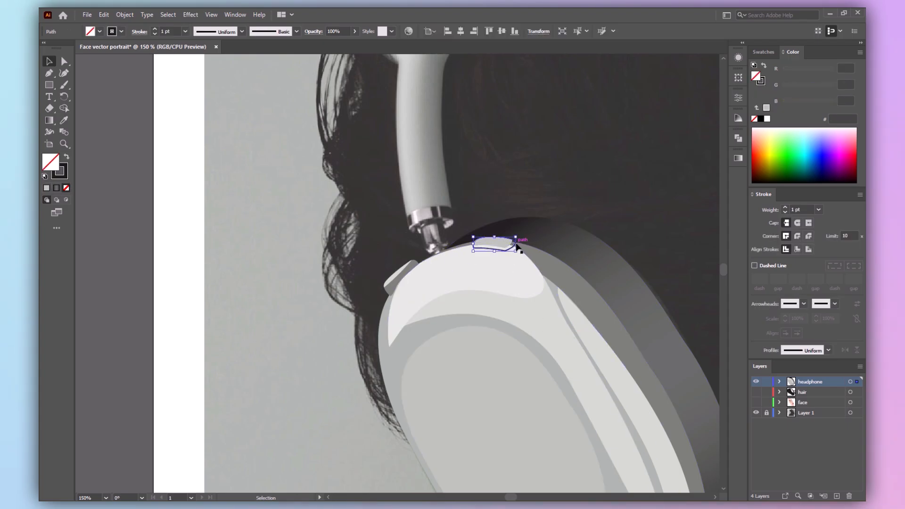
key("v")
key("ctrl+shift+a")
key("ctrl+0")
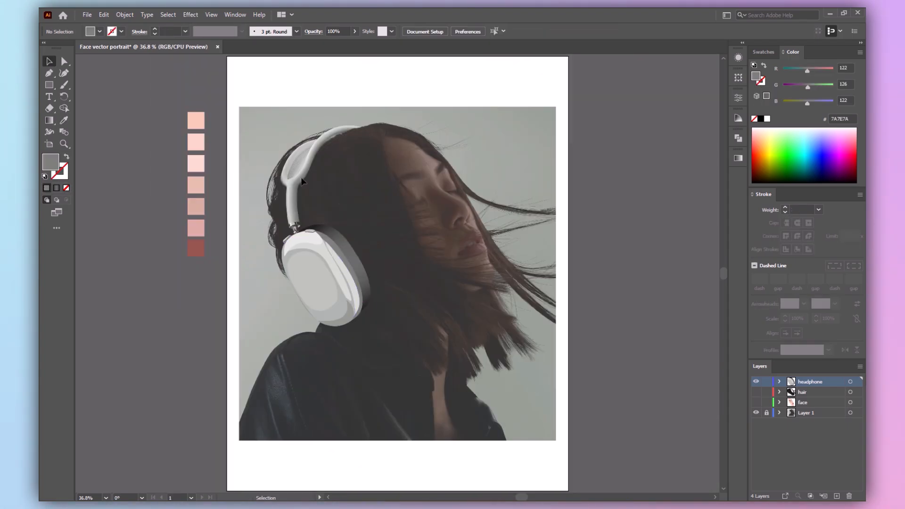
Trace the metal stem between the headband arm and the ear cup as a closed shape with the Pen tool
key("z")
left_click_drag(262, 199, 330, 246)
left_click_drag(483, 244, 473, 170)
key("p")
left_click(342, 256)
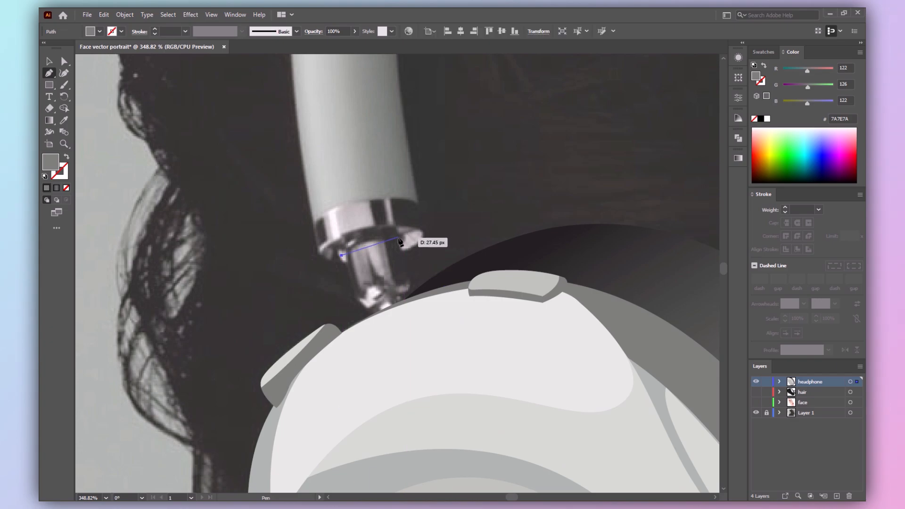
left_click_drag(399, 237, 449, 242)
left_click(409, 291)
left_click_drag(368, 310, 396, 313)
left_click(342, 255)
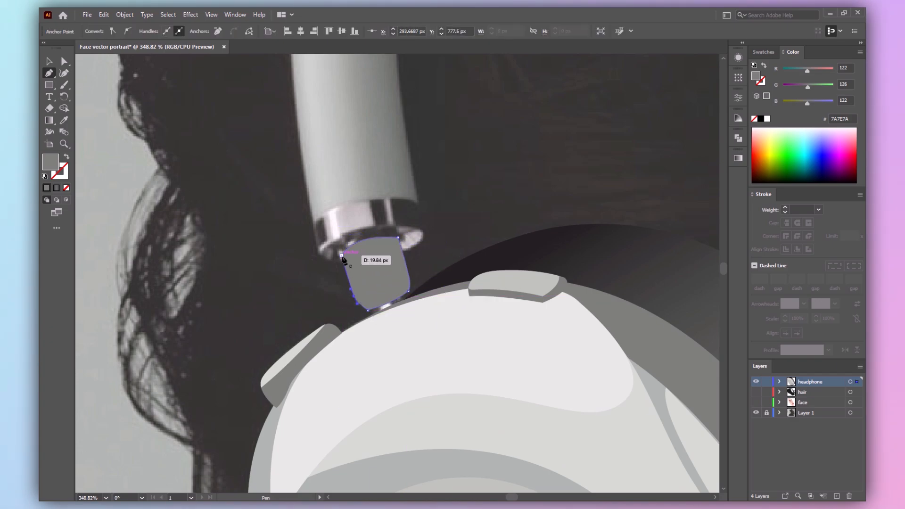
Trace the metal collar at the lower end of the headband arm as a closed shape overlapping the stem
left_click(313, 225)
left_click_drag(418, 204, 500, 218)
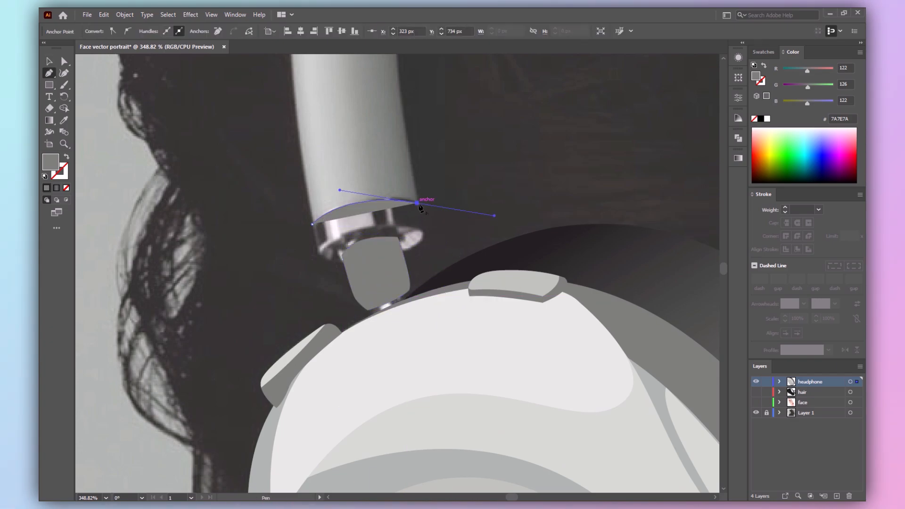
left_click(424, 233)
left_click_drag(267, 229, 267, 230)
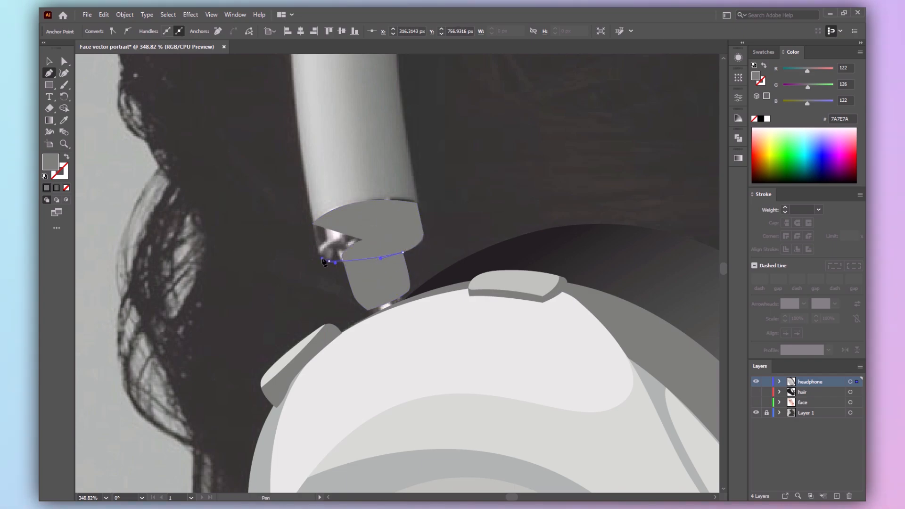
left_click(313, 225)
Recolour the collar and stem shapes together with the dark grey #5A5B5A
key("v")
right_click(368, 286)
key("Escape")
left_click(386, 223)
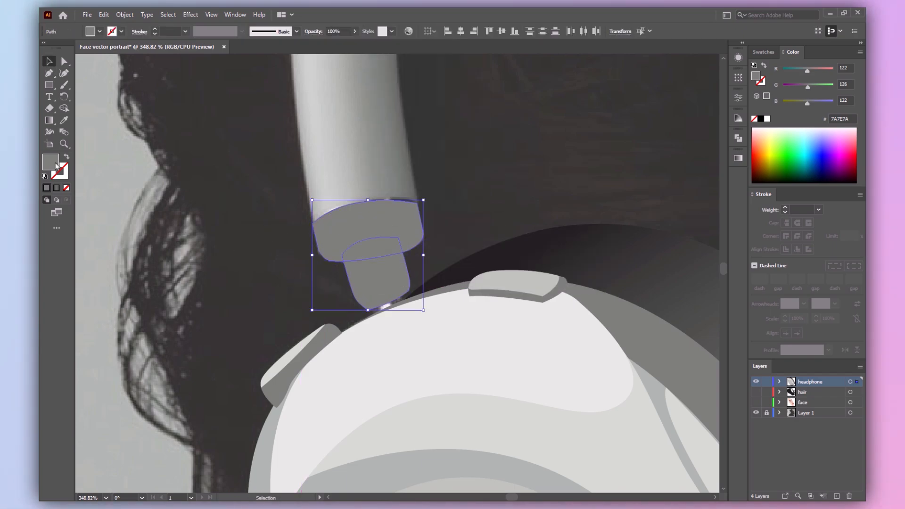
double_click(56, 166)
left_click(616, 223)
Switch the collar to an outline and trace the wide light reflection across its front, overshooting the upper edge
left_click(406, 214)
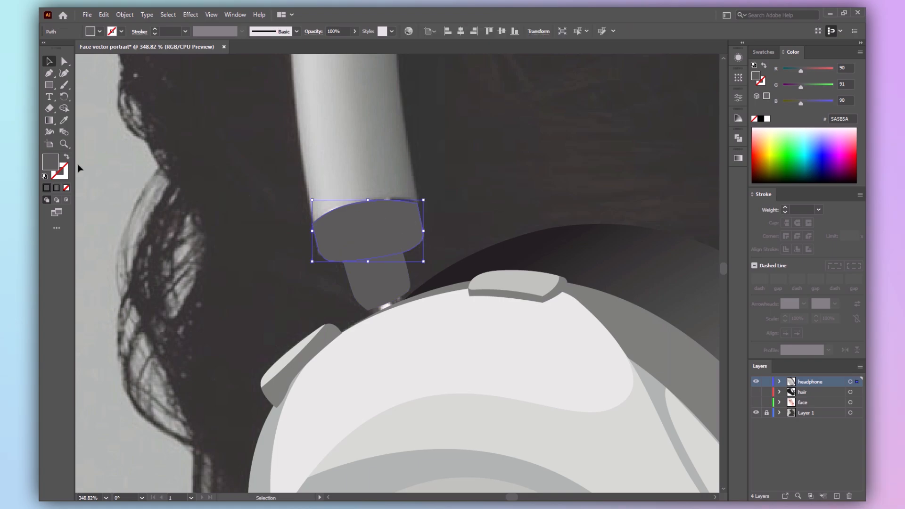
key("shift+x")
left_click_drag(319, 250, 283, 274)
left_click(293, 200)
left_click_drag(368, 192, 369, 194)
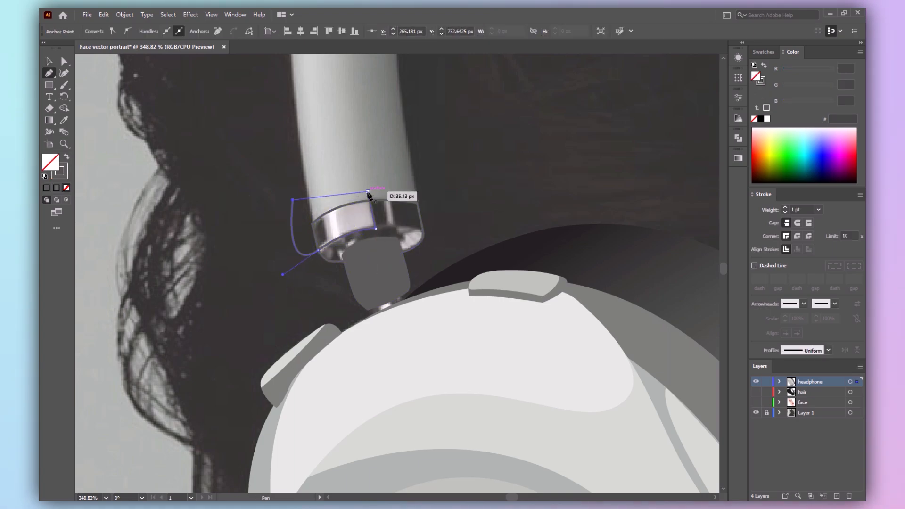
left_click(369, 192)
Trace a narrow vertical reflection strip on the collar beside the wide reflection
left_click(383, 194)
left_click(389, 227)
left_click(395, 226)
left_click(388, 193)
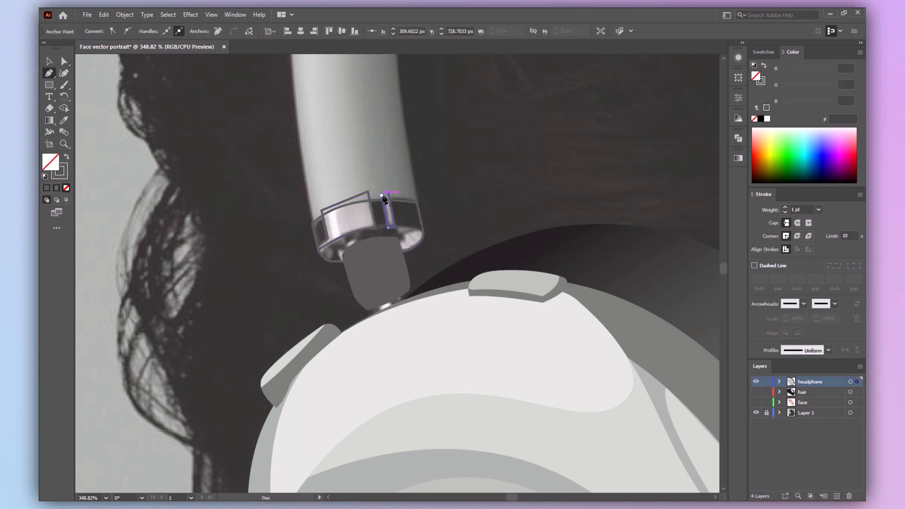
left_click(383, 194)
Add a small reflection at the collar's lower cushion-side corner and trim all reflections to the collar outline with Shape Builder
key("v")
left_click_drag(241, 175, 472, 218)
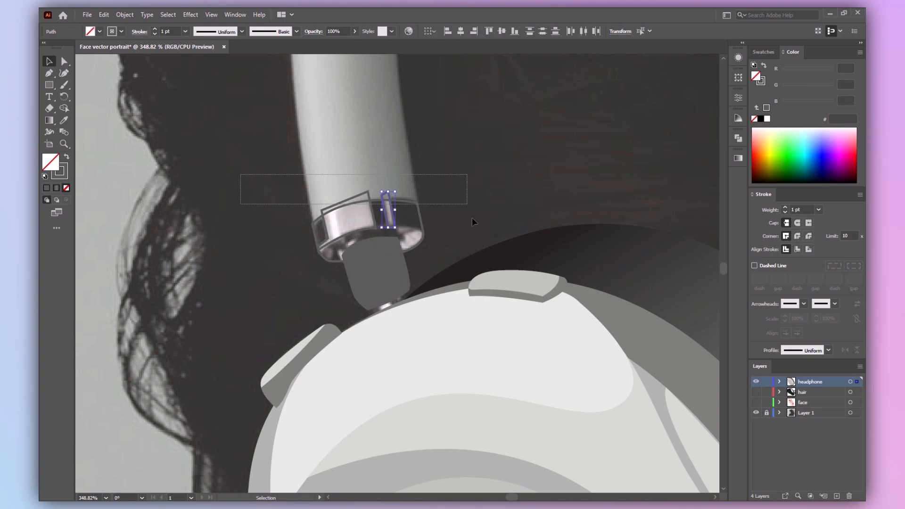
left_click(404, 234)
key("v")
left_click(421, 219, "shift")
key("shift+m")
left_click(424, 249, "alt")
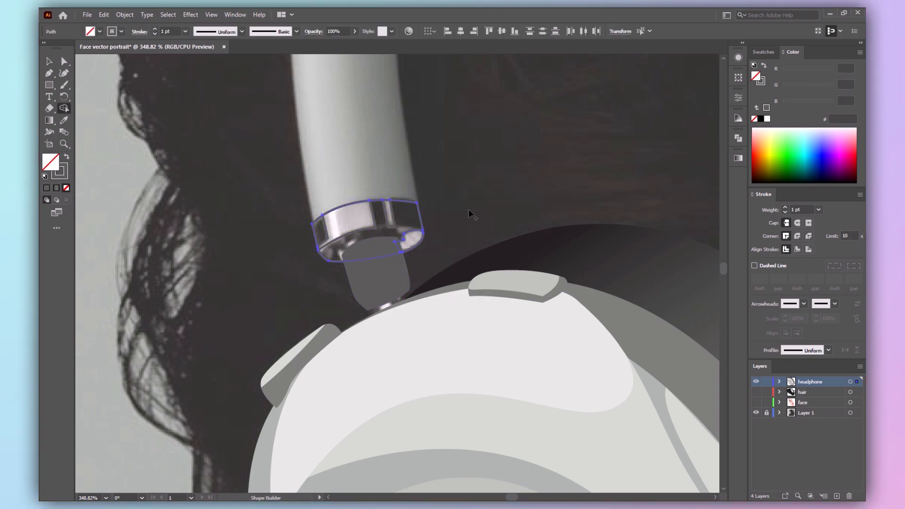
Isolate the collar's wide #C2C0BD reflection, overlay a narrow lighter stripe across it, and trim the stripe's overhang
key("v")
left_click(469, 214)
left_click(375, 220)
double_click(354, 222)
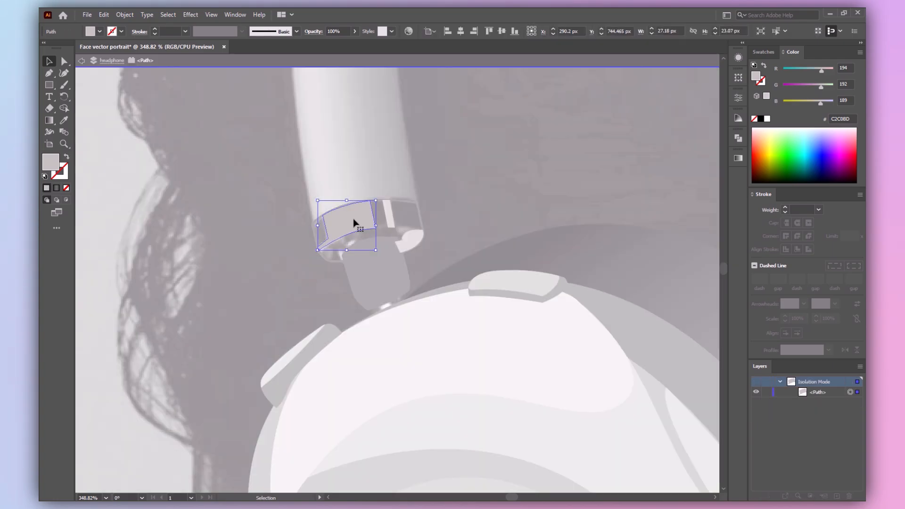
key("shift+m")
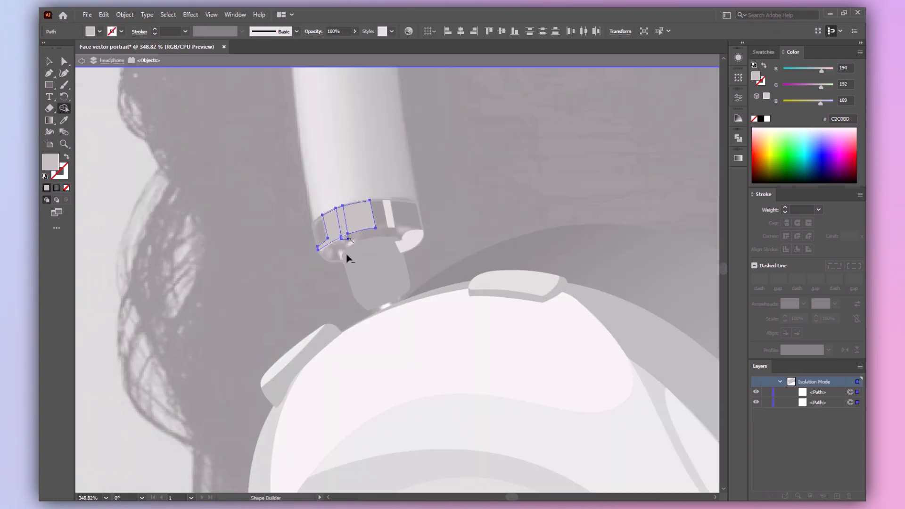
left_click(347, 255)
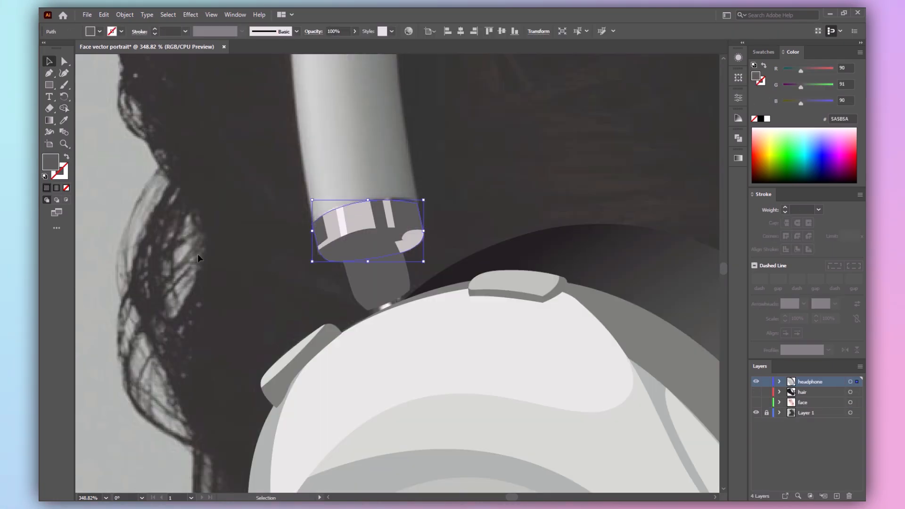
Switch the stem to an outline, isolate it, and trace two long vertical reflections down its length
left_click(66, 156)
double_click(409, 272)
key("p")
left_click(379, 228)
left_click_drag(395, 284, 387, 291)
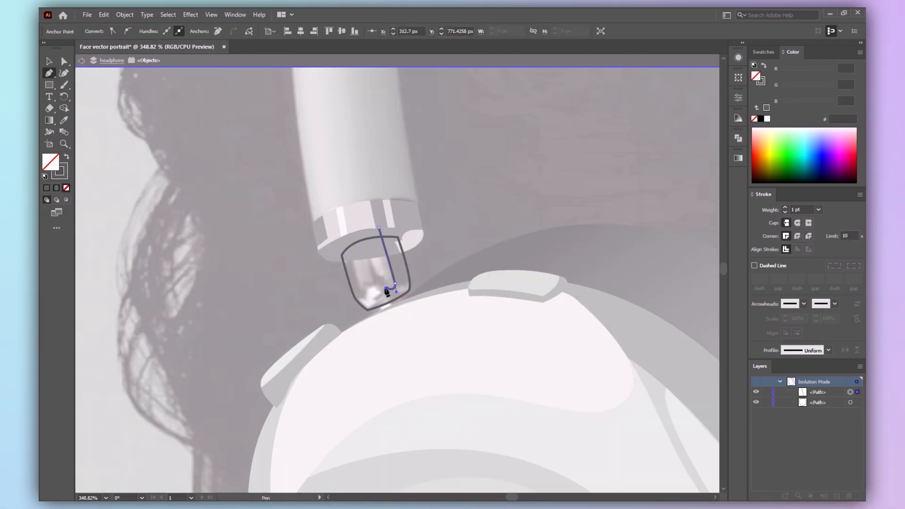
left_click(350, 260)
left_click_drag(343, 208, 355, 221)
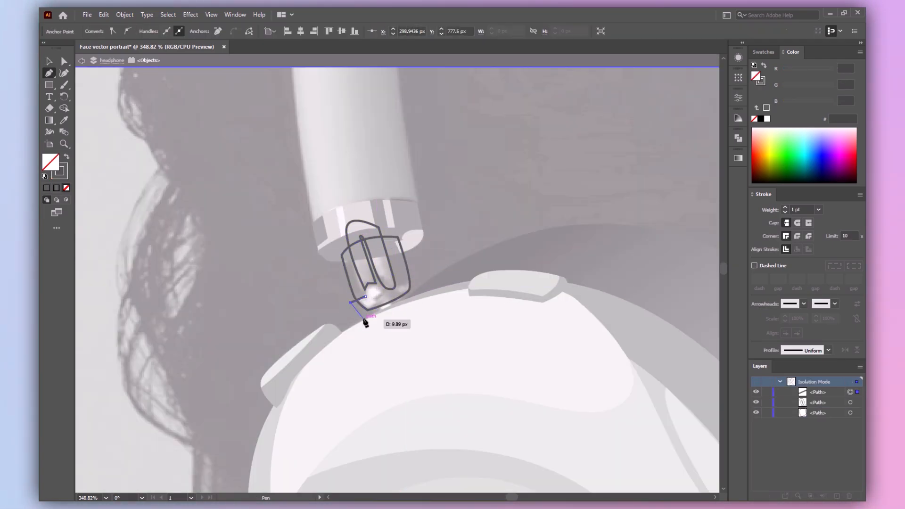
Trace a small angular reflection at the stem's lower end, trim the reflections to the stem outline, and exit isolation
left_click(375, 288)
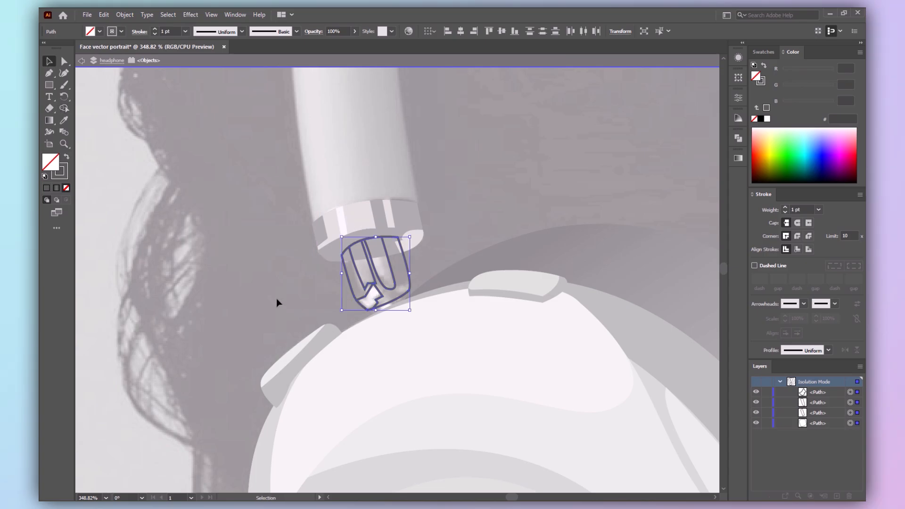
key("v")
left_click(375, 285)
left_click(342, 221)
key("v")
double_click(291, 284)
Restore the stem's #5A5B5A fill and extend its lower end down to meet the ear cup
left_click(349, 280)
key("shift+x")
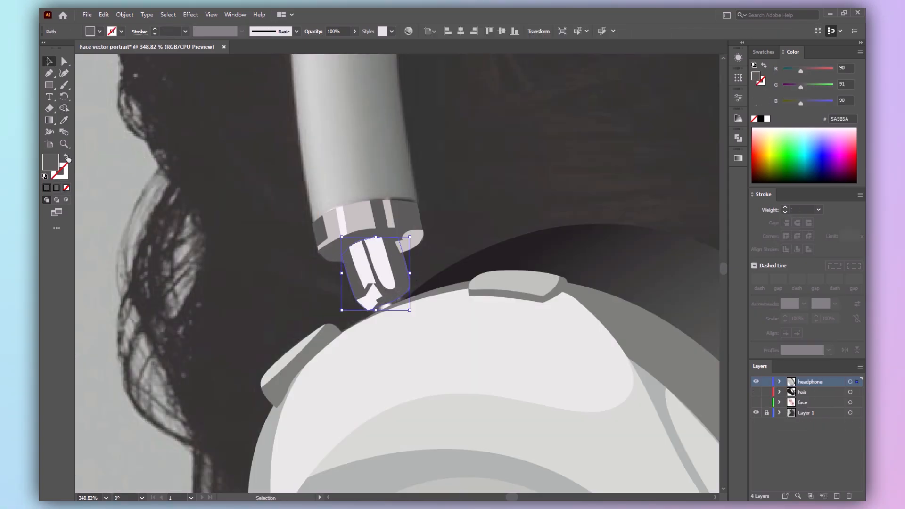
left_click(426, 273)
left_click(403, 286)
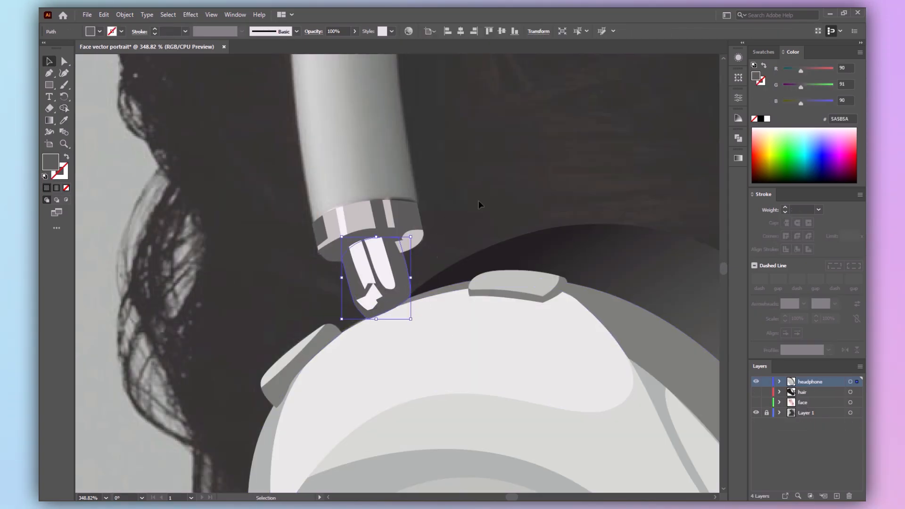
Group the connector's stem with its collar and check the headphone artwork with the reference photo hidden
left_click(375, 225, "shift")
right_click(384, 281)
left_click(422, 350)
right_click(384, 275)
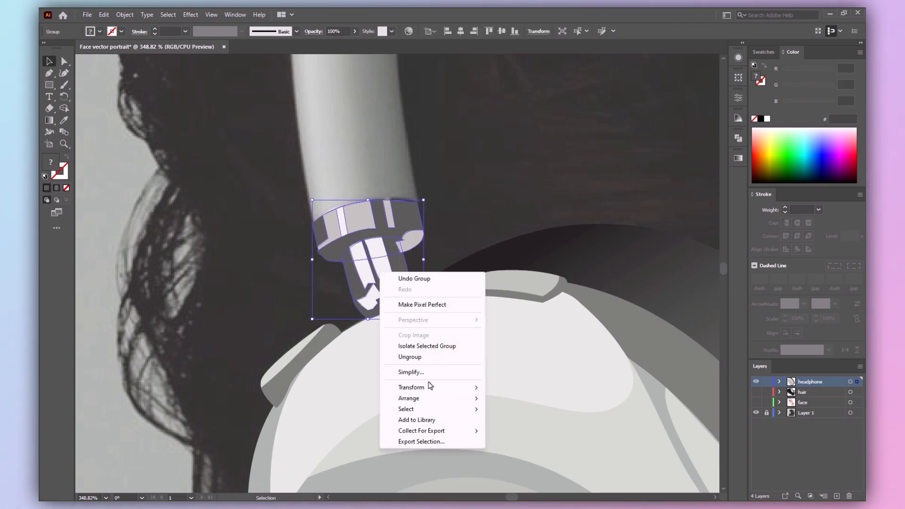
left_click(262, 289)
key("ctrl+0")
left_click(756, 413)
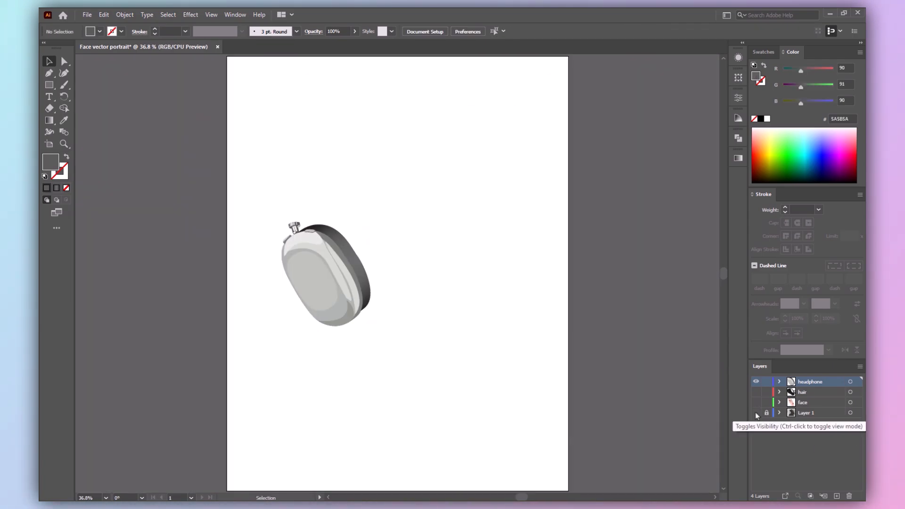
left_click(756, 413)
Trace the headband's upper edge from the hair down along the mesh opening and cut off the path's overshooting end
key("z")
left_click_drag(259, 103, 395, 275)
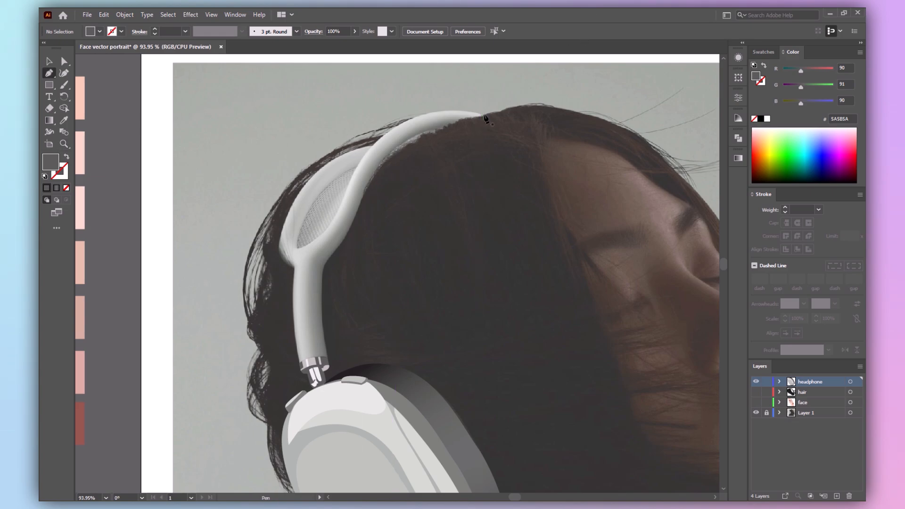
left_click(485, 116)
key("ctrl+z")
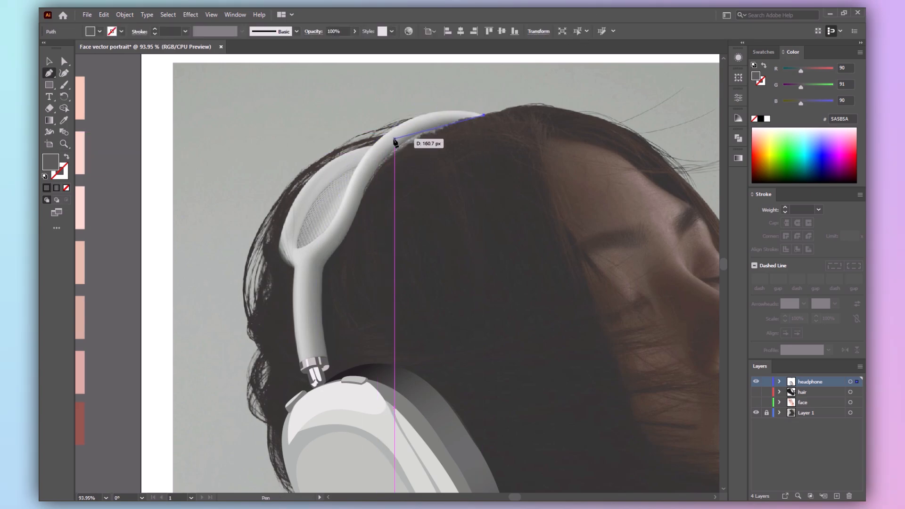
left_click_drag(393, 139, 310, 279)
key("ctrl+z")
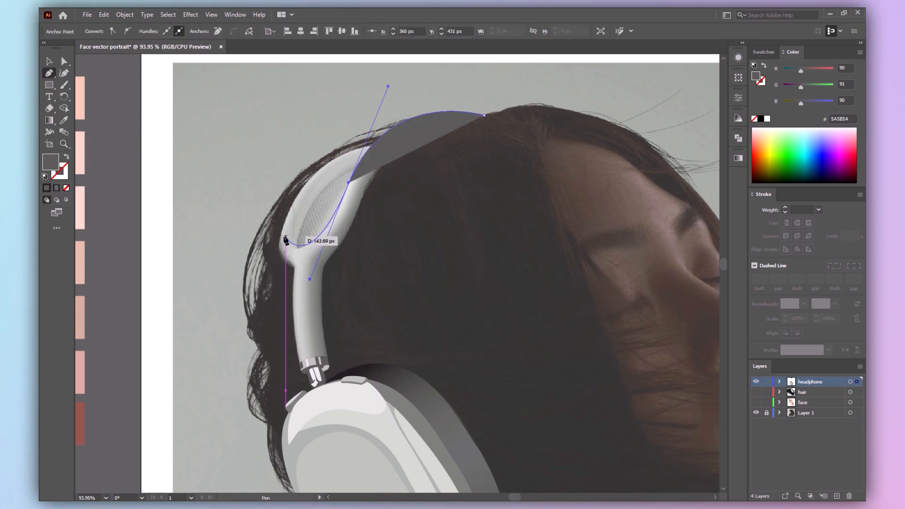
left_click(307, 227)
key("c")
left_click(329, 225)
key("Delete")
key("a")
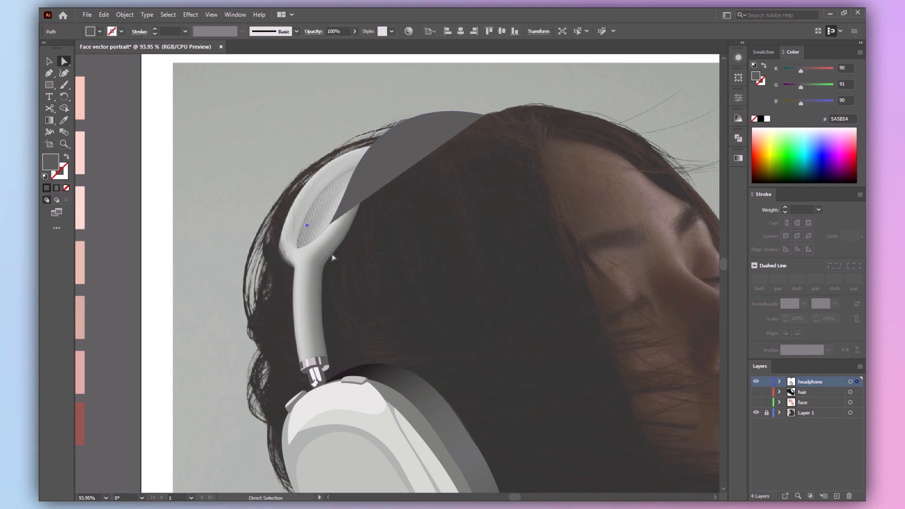
Continue the path around the lower tip of the mesh opening and switch it to an unfilled outline
key("p")
left_click(329, 224)
left_click_drag(299, 238, 298, 240)
left_click_drag(338, 179, 371, 153)
key("v")
key("shift+x")
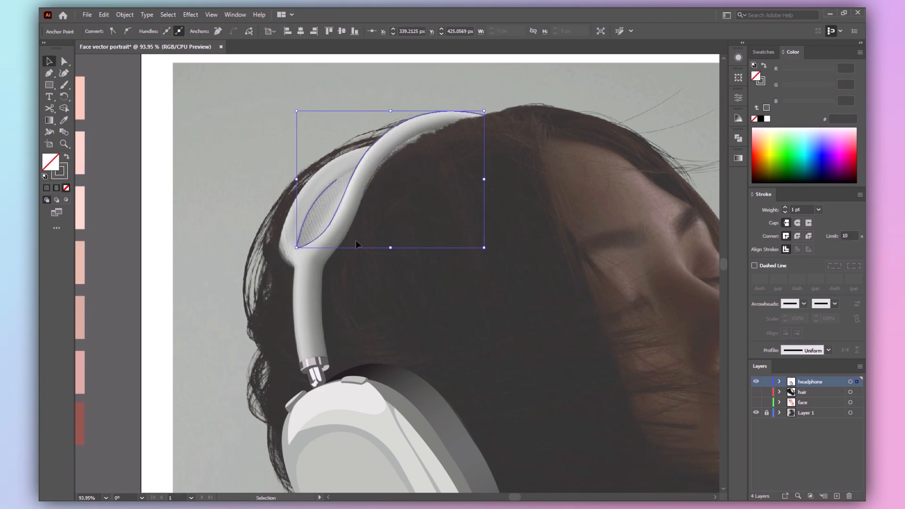
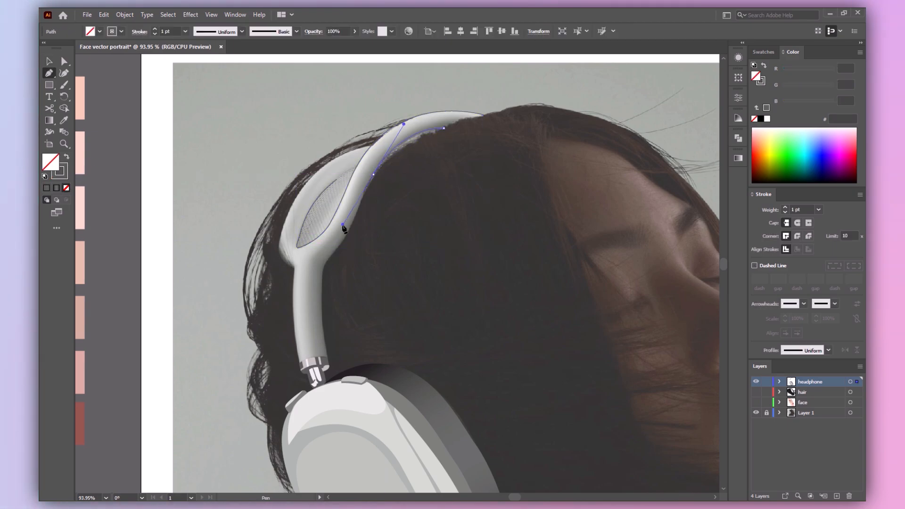
Trace the headband's inner edge down to the connector collar and back up along its outer edge
left_click(373, 175)
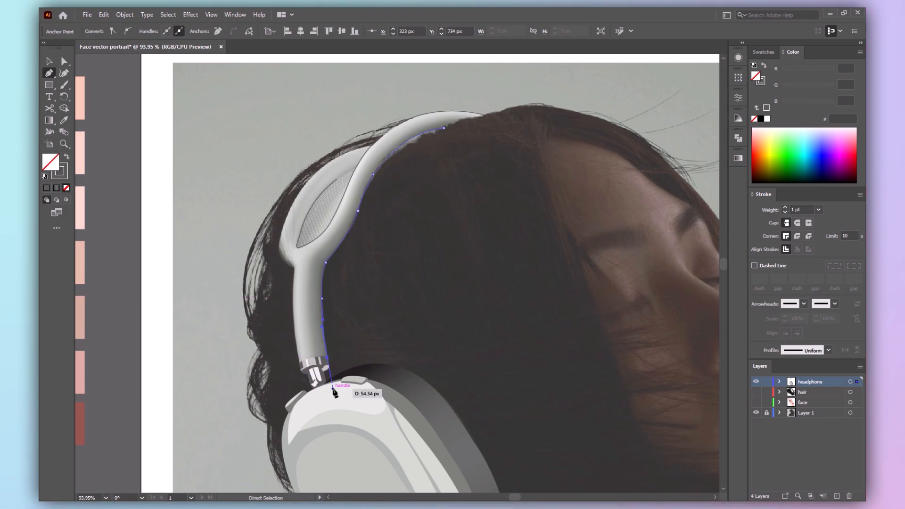
scroll(335, 393, "up", 4)
left_click(307, 291)
scroll(334, 131, "up", 4)
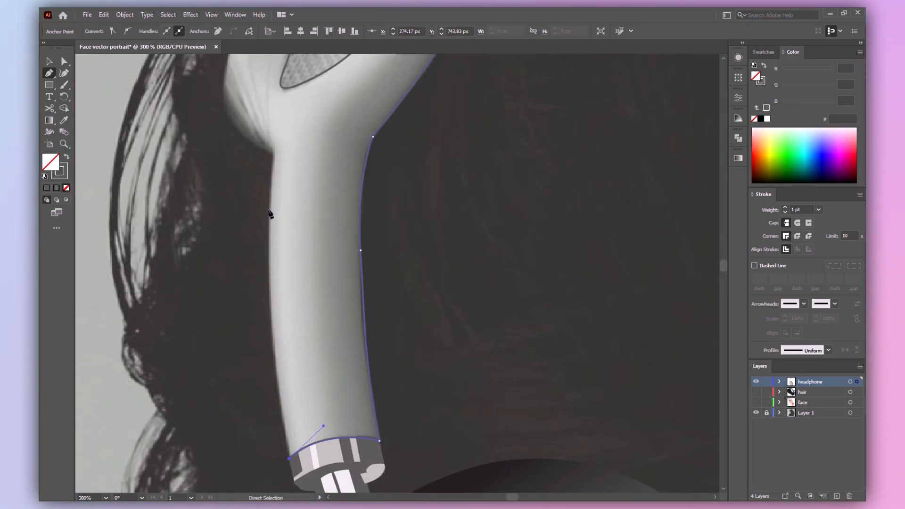
scroll(389, 156, "down", 2)
scroll(384, 118, "up", 5)
left_click_drag(377, 350, 401, 270)
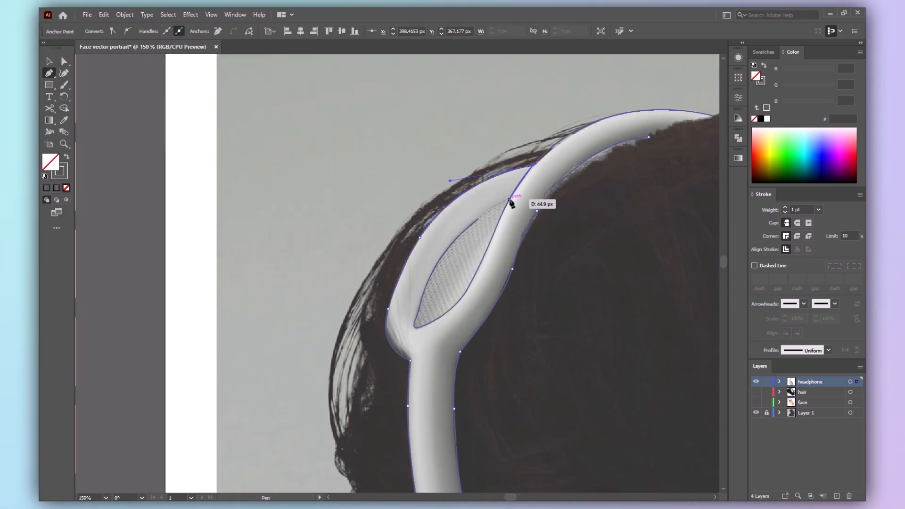
Close the headband outline where the band disappears under the hair on top of the head
left_click(680, 152, "ctrl")
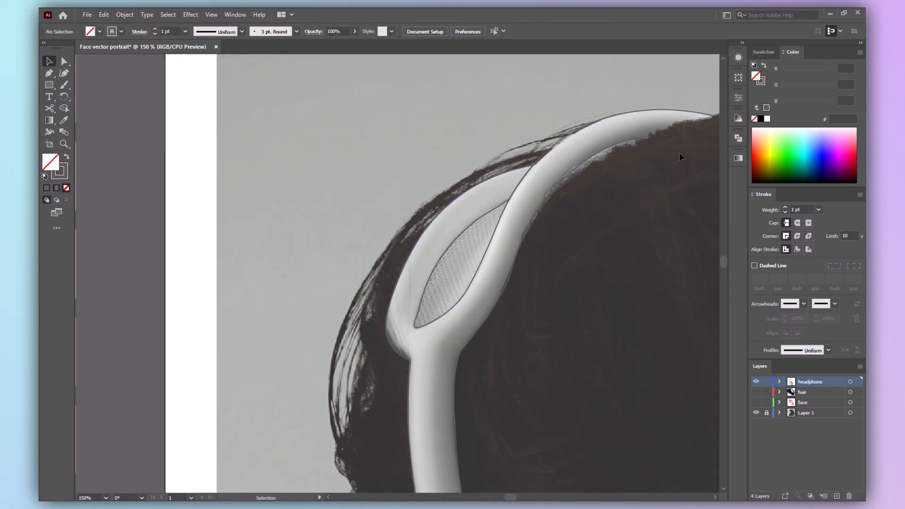
left_click_drag(680, 152, 547, 202)
left_click(569, 163, "ctrl")
left_click(581, 166)
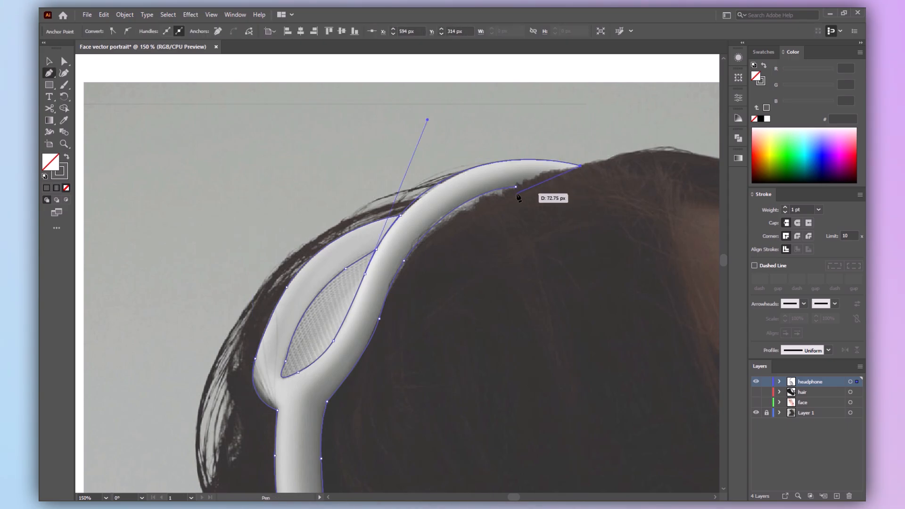
key("v")
left_click(520, 299)
Refine the anchors and curve at the lower tip of the mesh opening to follow the photo
left_click(285, 362)
key("z")
left_click_drag(234, 438, 390, 263)
key("a")
left_click(332, 301)
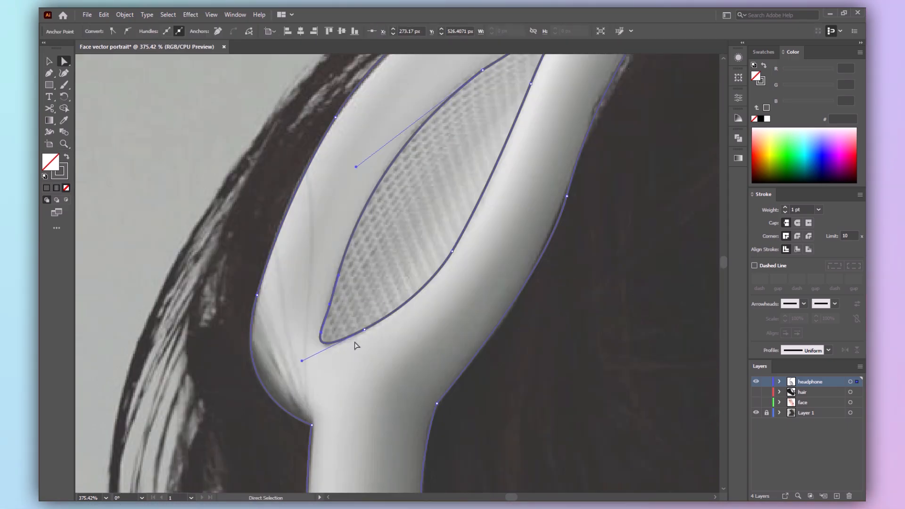
left_click_drag(330, 305, 328, 310)
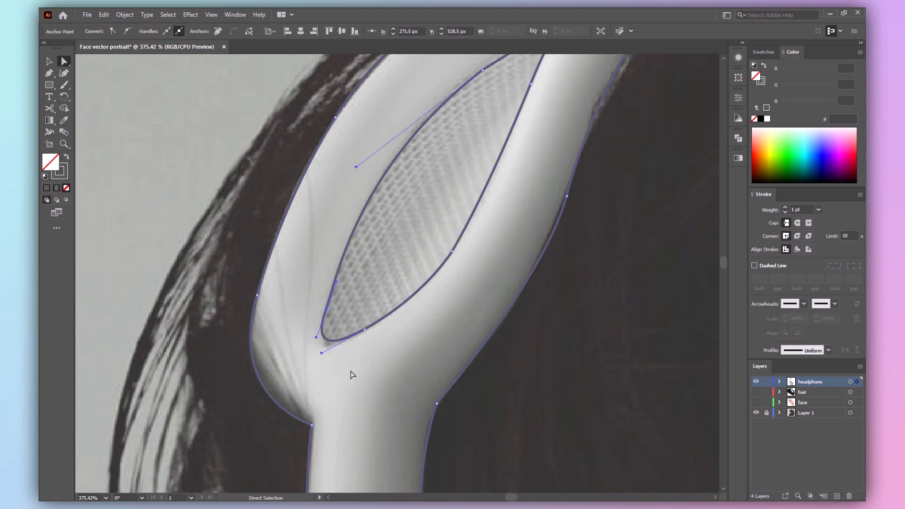
left_click_drag(376, 139, 375, 140)
Recolour the headband path to light gray #ACB3AB and keep it as an unfilled outline
key("v")
key("ctrl+0")
left_click(531, 378)
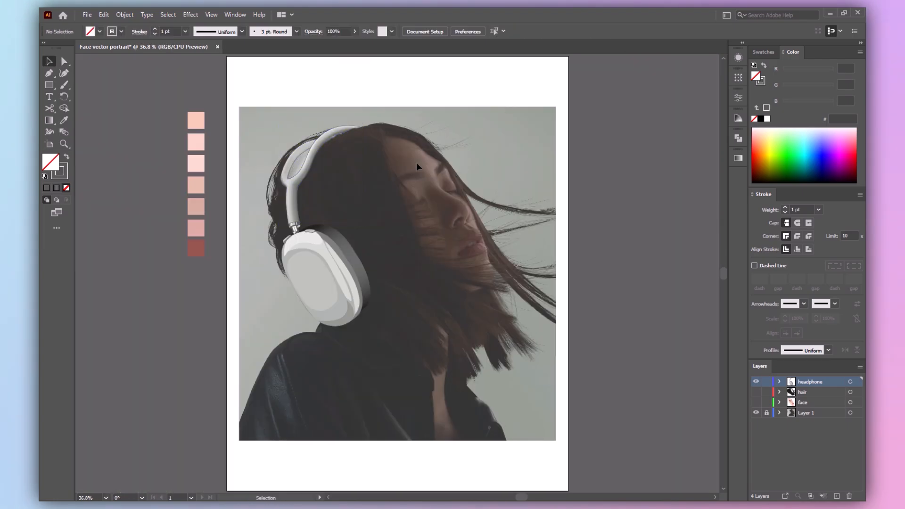
left_click(312, 162)
key("v")
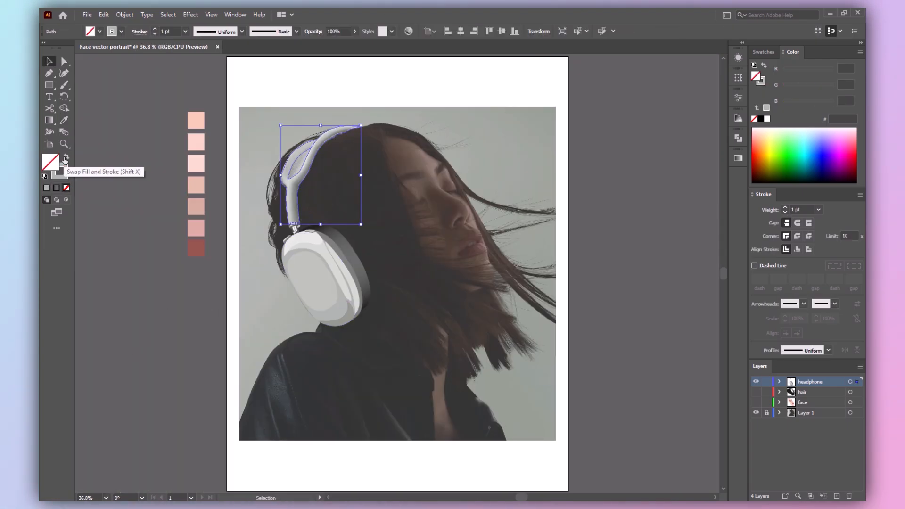
Trace a narrow shadow shape along the headband's inner edge from the hair down to the connector collar
key("ctrl+1")
key("p")
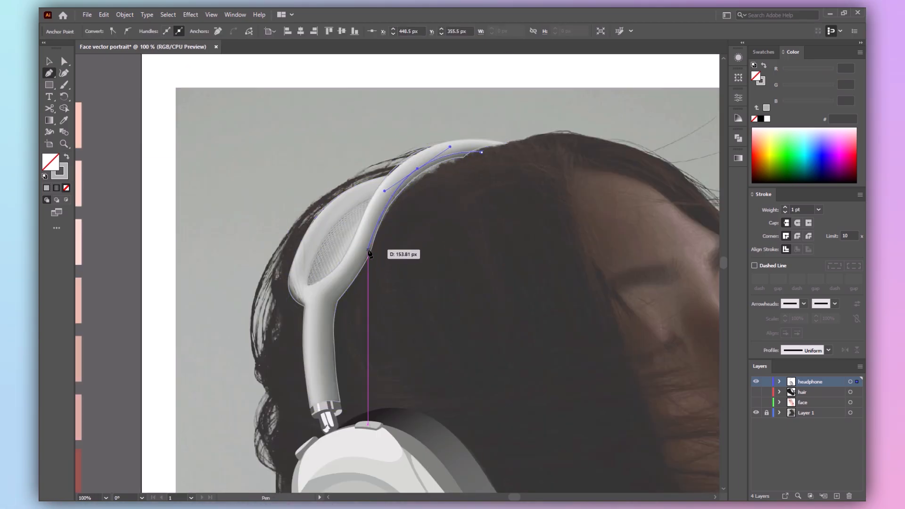
key("a")
left_click_drag(330, 414, 489, 152)
left_click_drag(338, 304, 364, 311)
key("v")
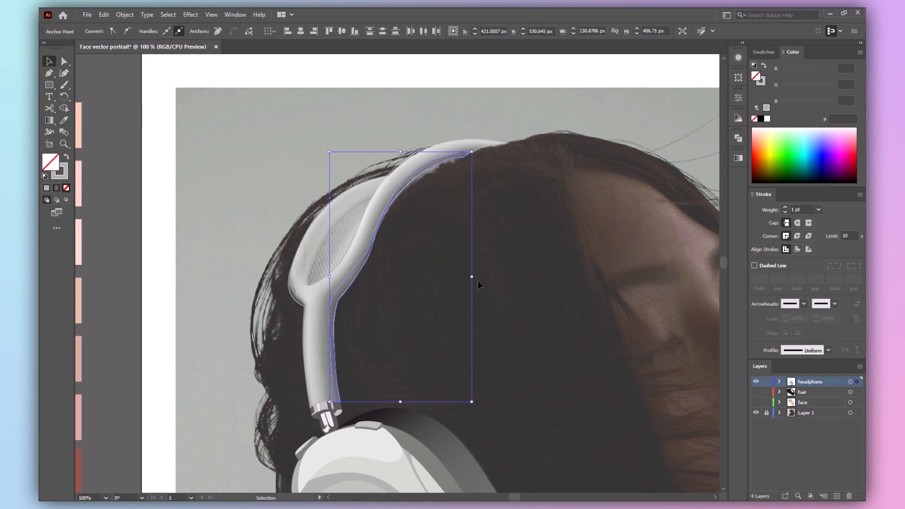
key("a")
left_click_drag(360, 246, 300, 215)
left_click(414, 316)
Fill the narrow inner-edge shadow with a darker gray shade and fill the headband with #ACB3AB
key("v")
left_click(455, 153)
left_click(67, 156)
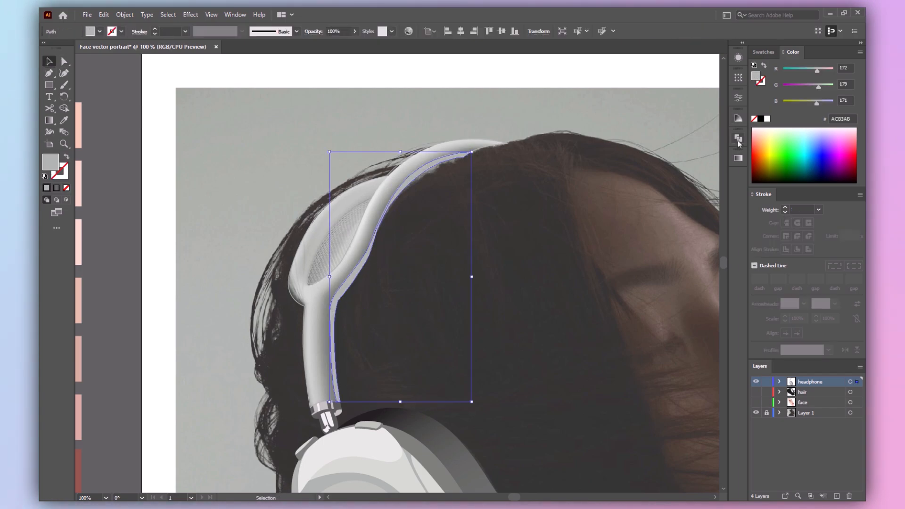
left_click(738, 118)
left_click(652, 151)
left_click(647, 151)
left_click(494, 147)
left_click(494, 147)
left_click(67, 156)
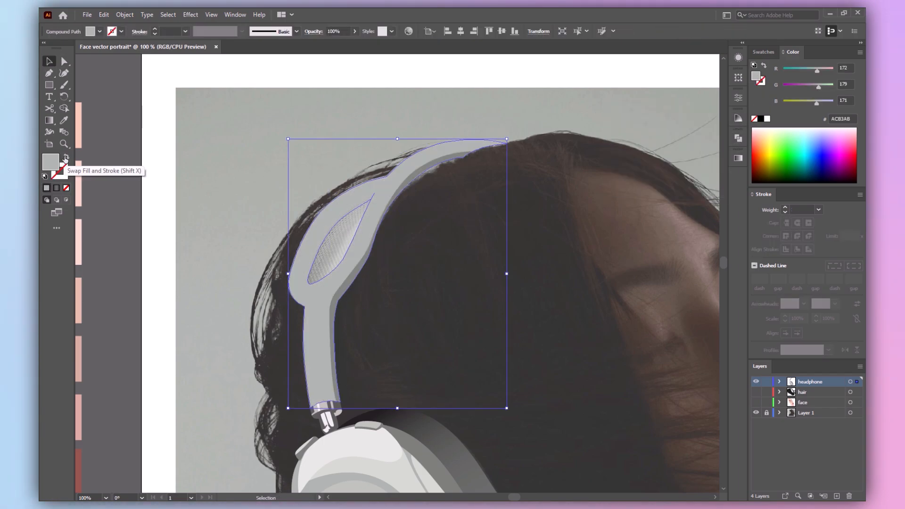
Draw a closed shape for a wider shadow down the headband's inner side, extending past its edge
key("p")
left_click(497, 151)
left_click_drag(402, 170, 371, 213)
left_click(356, 255)
left_click(320, 302)
left_click(330, 407)
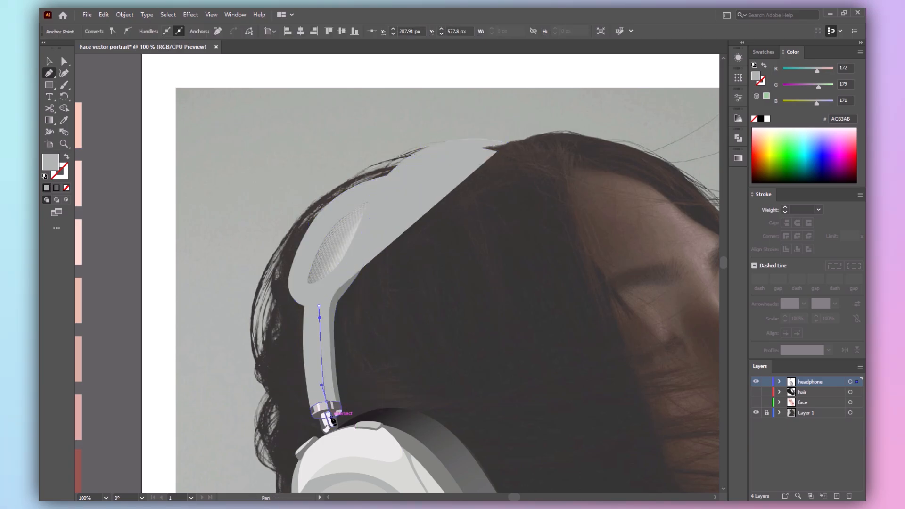
left_click(390, 403)
left_click(497, 148)
Trim the part of the wider shadow that overhangs the headband with the Shape Builder
key("v")
left_click_drag(390, 152, 562, 245)
key("shift+m")
left_click(434, 236, "alt")
key("v")
Recolour the headband's wider shadow to the darker gray #959B94
left_click(484, 141)
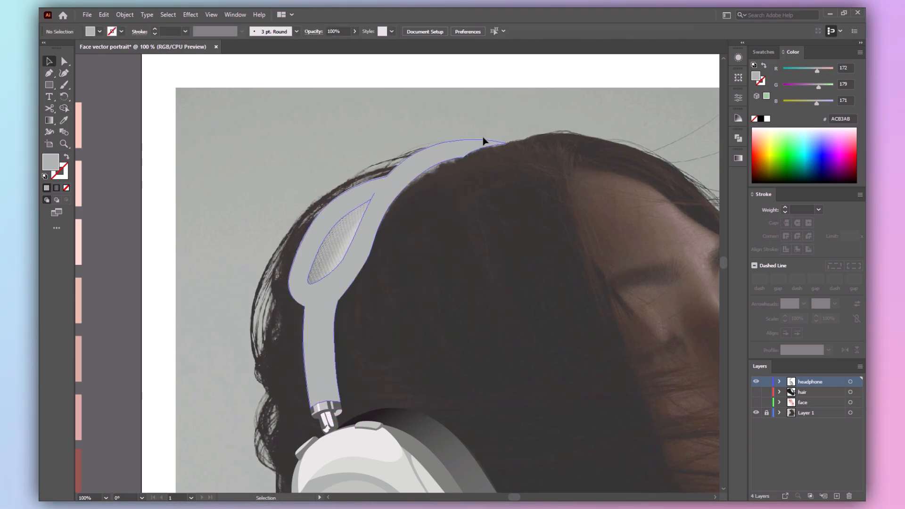
left_click(467, 151)
left_click(738, 118)
left_click(655, 153)
key("ctrl+shift+a")
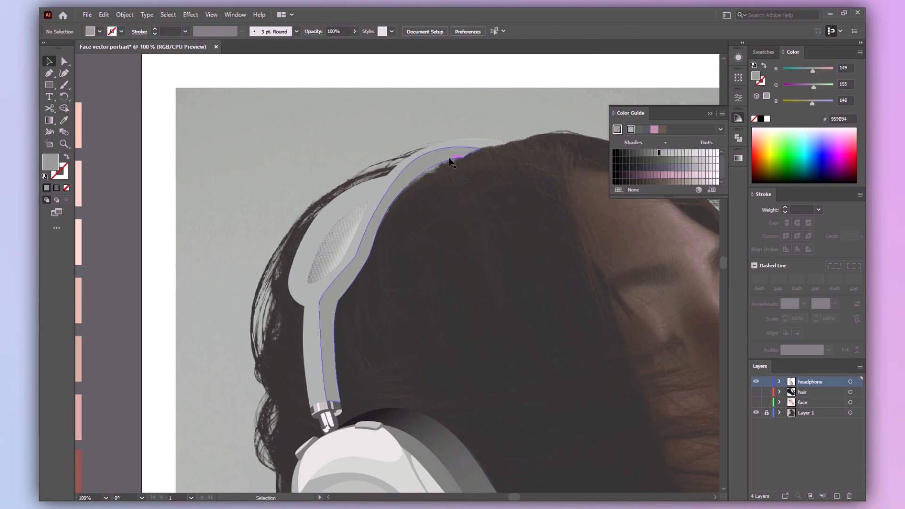
Delete a stray path from the headphone layer and move the narrow shadow above the wider one
left_click(780, 382)
left_click(845, 423)
key("Delete")
left_click(845, 433)
left_click(845, 393)
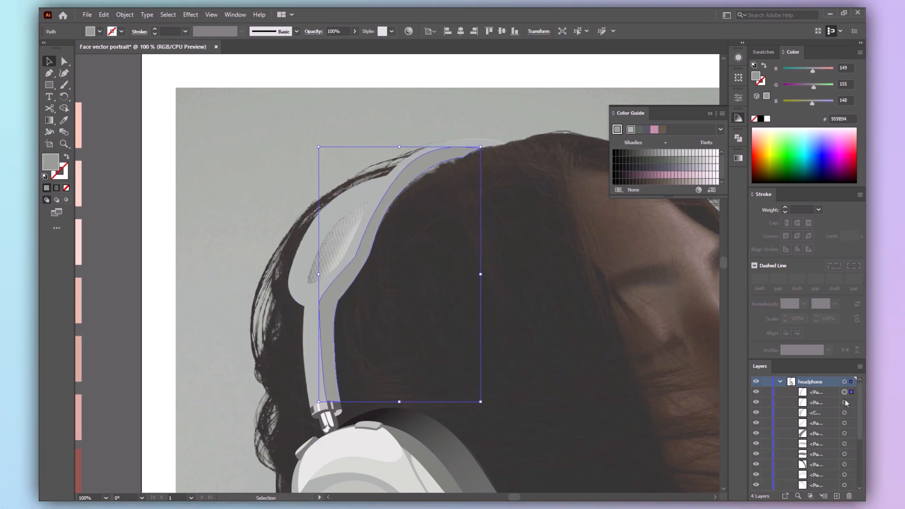
left_click(845, 403)
left_click_drag(834, 403, 836, 387)
left_click(558, 298)
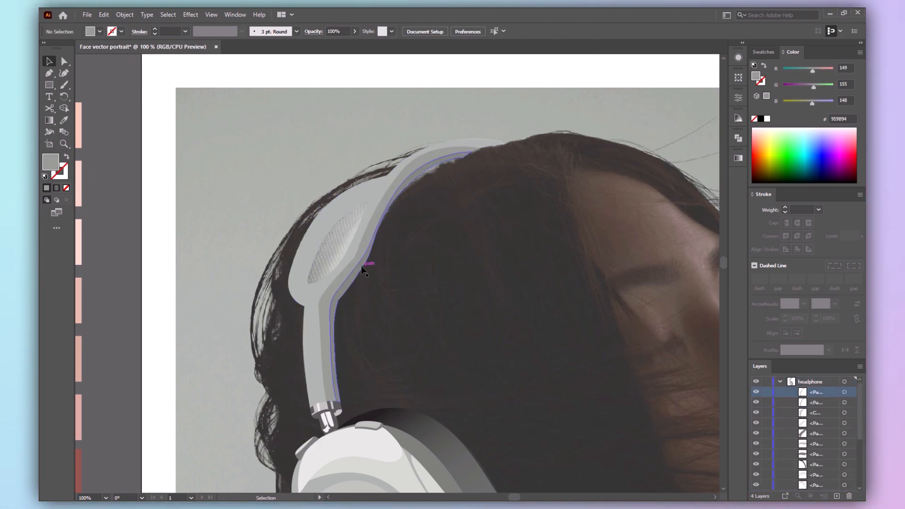
left_click(781, 381)
left_click_drag(757, 392, 756, 413)
left_click(757, 413)
Switch the headband to an outline and draw a closed shape along its outer edge, extending past the band
left_click(360, 202)
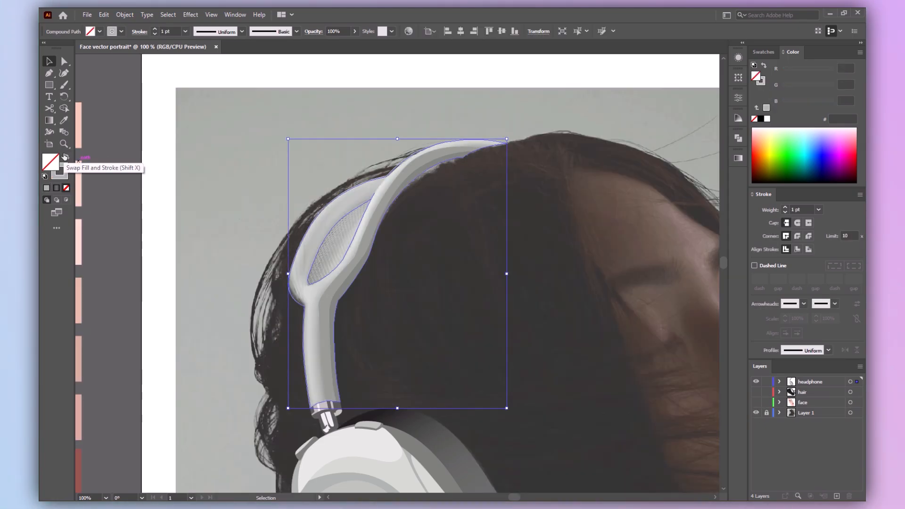
key("p")
left_click(315, 418)
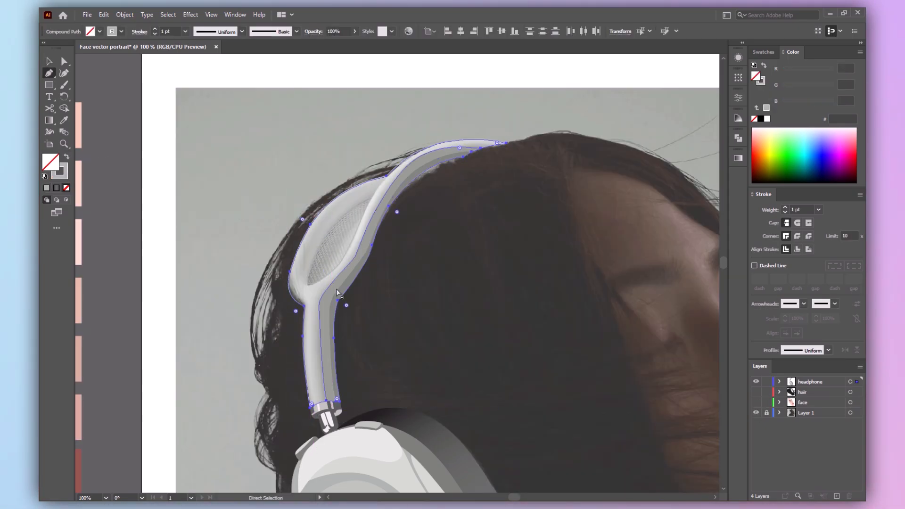
left_click_drag(310, 306, 320, 263)
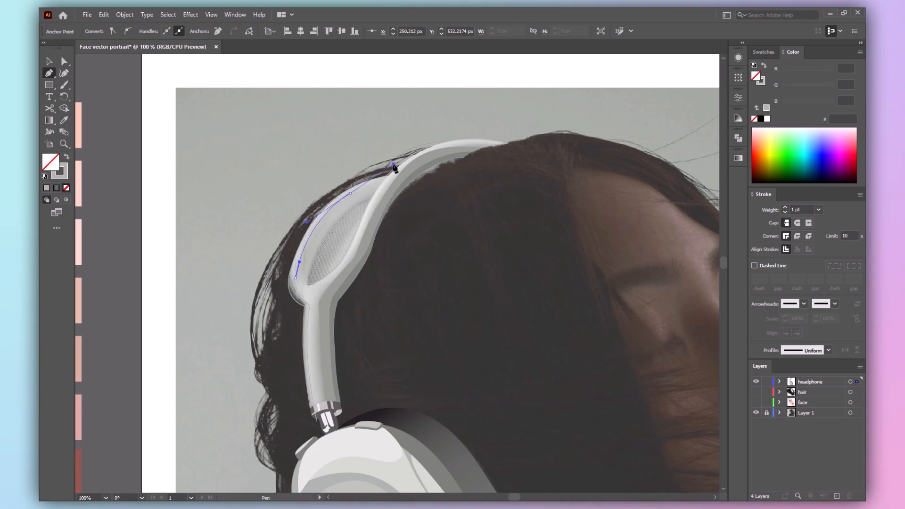
left_click(372, 157)
left_click(218, 221)
left_click(287, 408)
left_click(315, 418)
key("v")
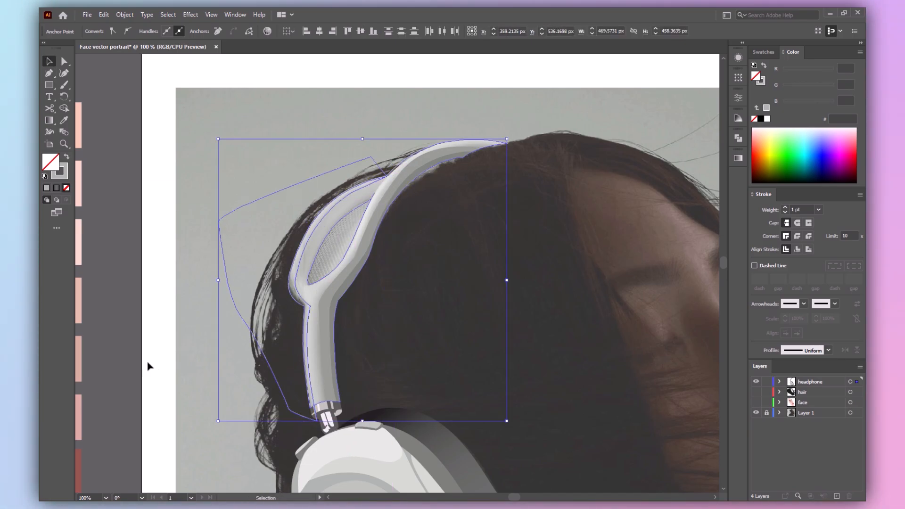
Trim the outer-edge shape to the headband with the Shape Builder and fill the remaining strip with #C4C6C4
key("shift+m")
left_click(264, 302, "alt")
key("v")
left_click(217, 372)
left_click(296, 283)
left_click(67, 157)
double_click(51, 163)
left_click(379, 233)
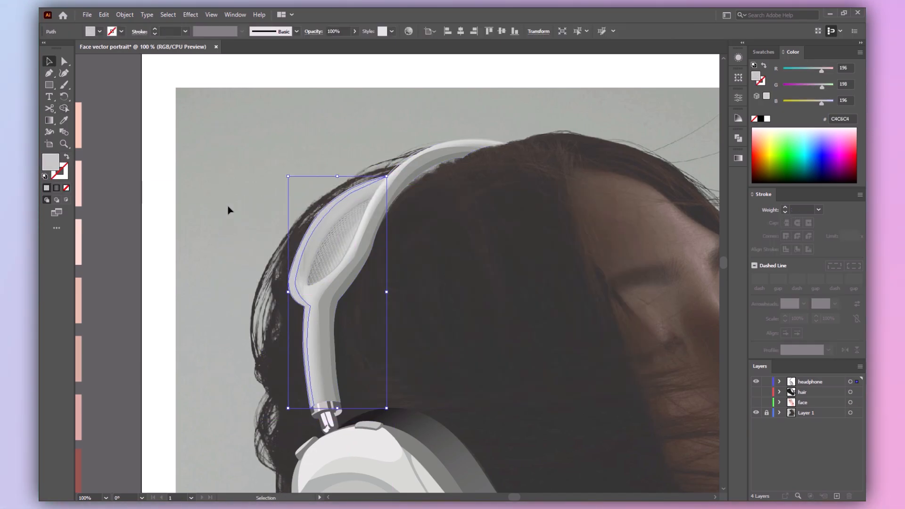
Restore the headband's #ACB3AB fill and fill its mesh opening with #C6C6C6
double_click(330, 234)
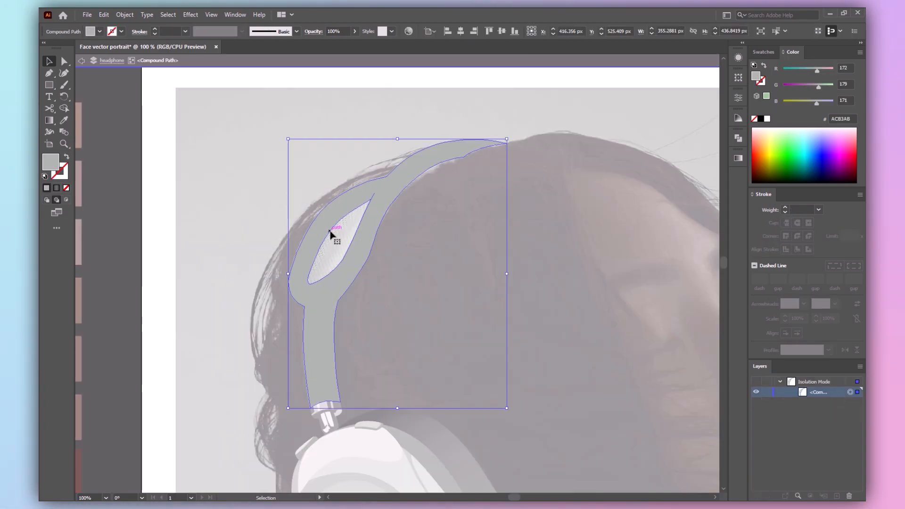
left_click(347, 234)
double_click(51, 163)
left_click(619, 224)
double_click(519, 296)
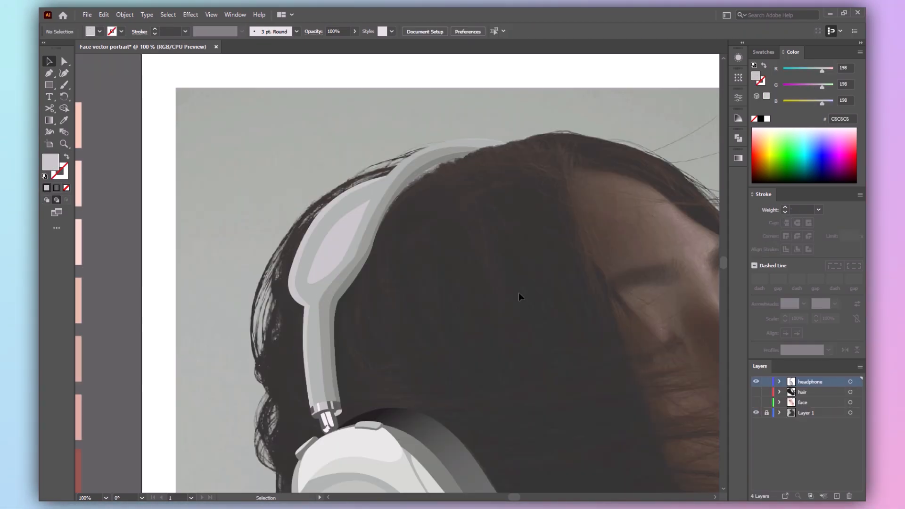
Show the face and hair layers together with the headphone artwork across the whole artboard
key("ctrl+0")
left_click(756, 403)
left_click(757, 393)
left_click(757, 393)
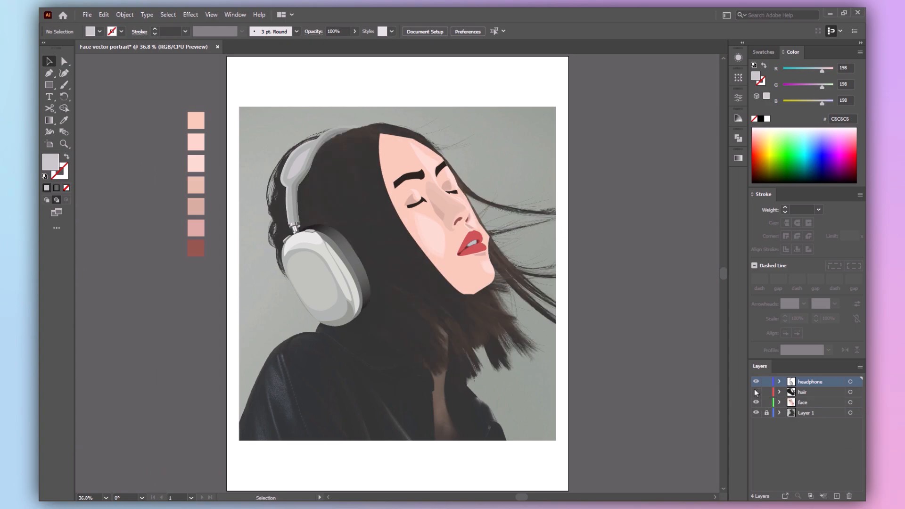
left_click(756, 393)
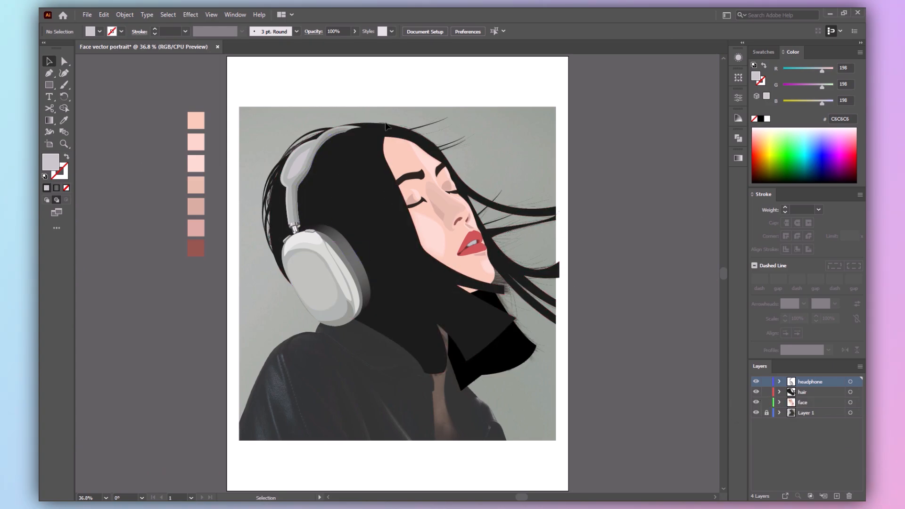
Lock the hair and face layers so that only the headphone artwork can be edited
left_click(332, 155)
left_click(756, 392)
left_click(757, 392)
left_click(767, 382)
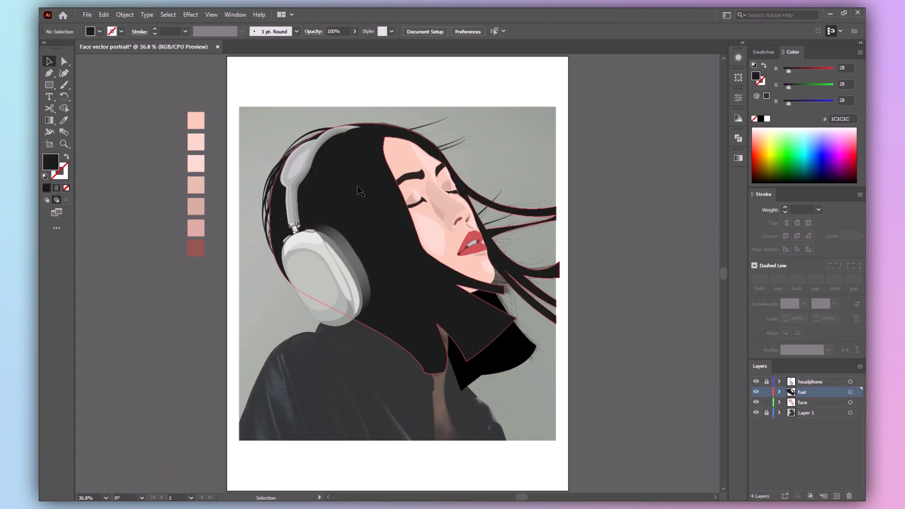
left_click_drag(271, 143, 319, 175)
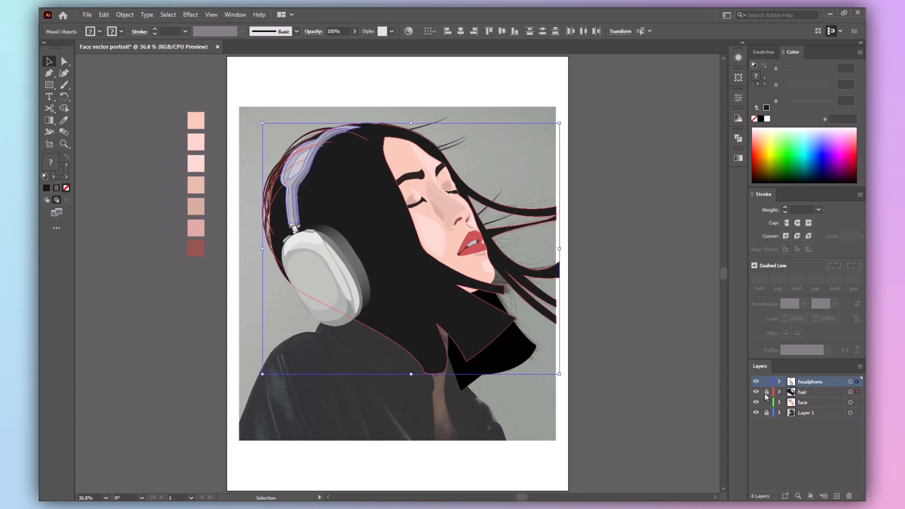
left_click(766, 393)
left_click(766, 403)
left_click_drag(321, 126, 322, 123)
left_click(498, 132)
key("ctrl+z")
left_click(273, 111)
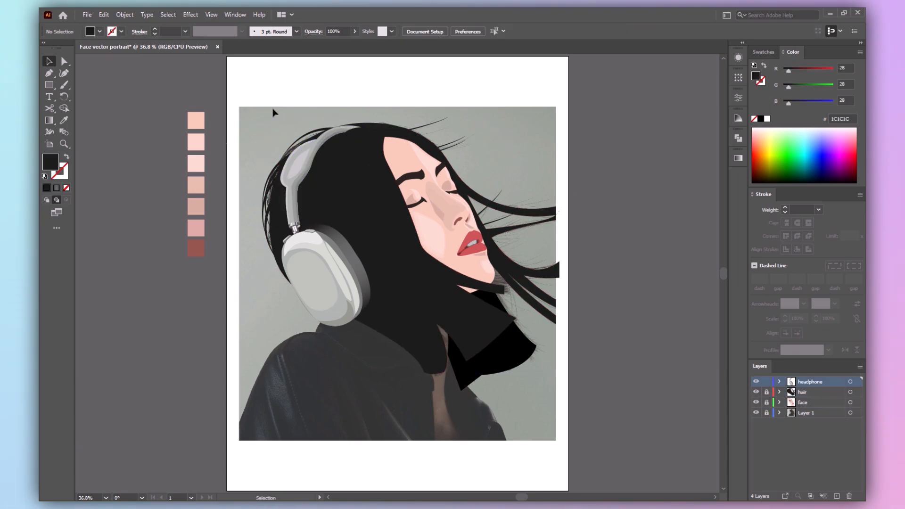
Nudge the headband shapes slightly upward above the hair and check the artwork with the reference photo hidden
left_click_drag(254, 104, 354, 194)
left_click_drag(321, 126, 321, 121)
key("ctrl+equal")
key("ctrl+equal")
key("ctrl+equal")
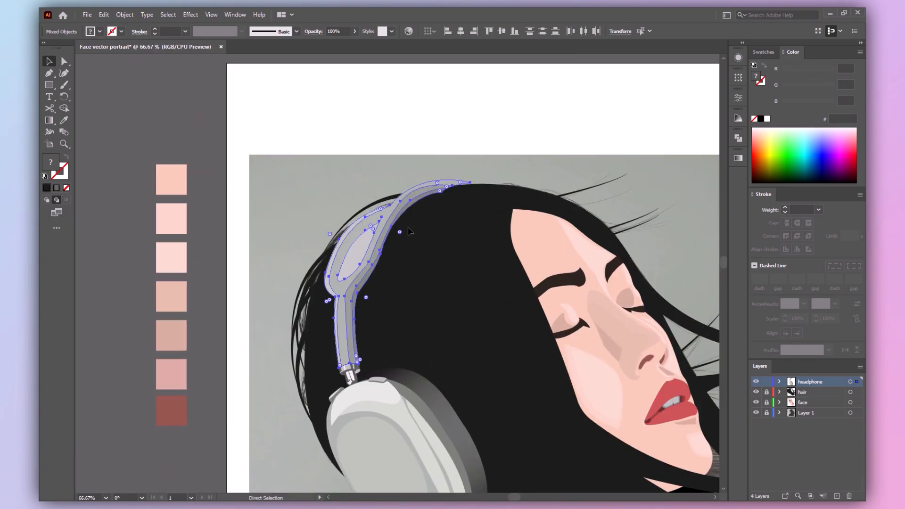
left_click_drag(398, 131, 397, 135)
left_click(572, 115)
key("ctrl+0")
left_click(756, 413)
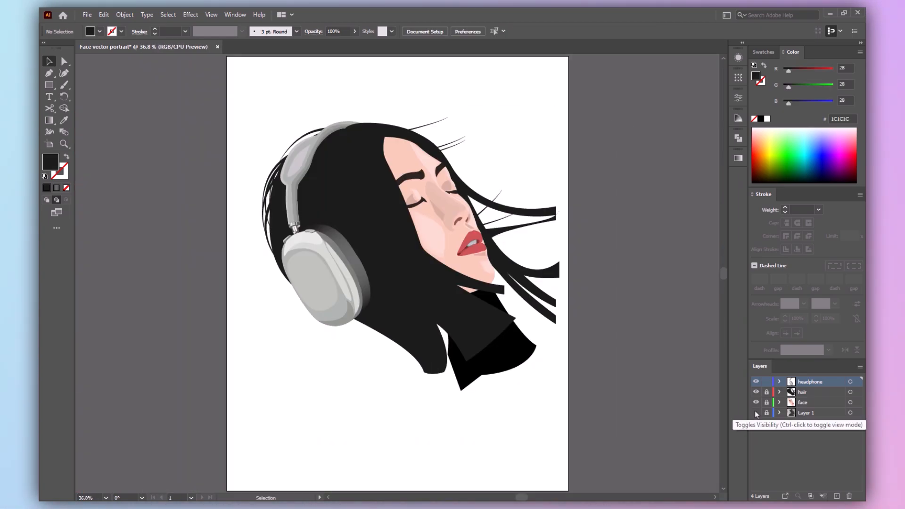
left_click(756, 413)
left_click(756, 413)
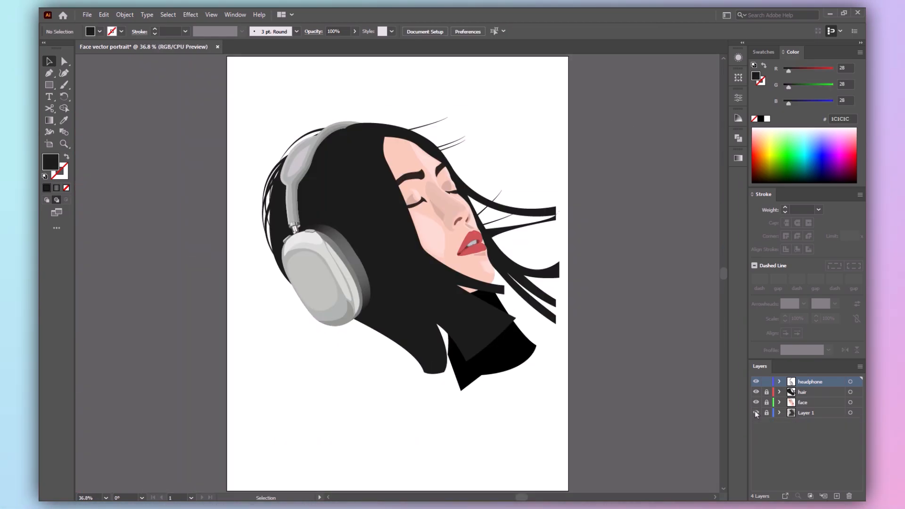
left_click(755, 412)
left_click(756, 413)
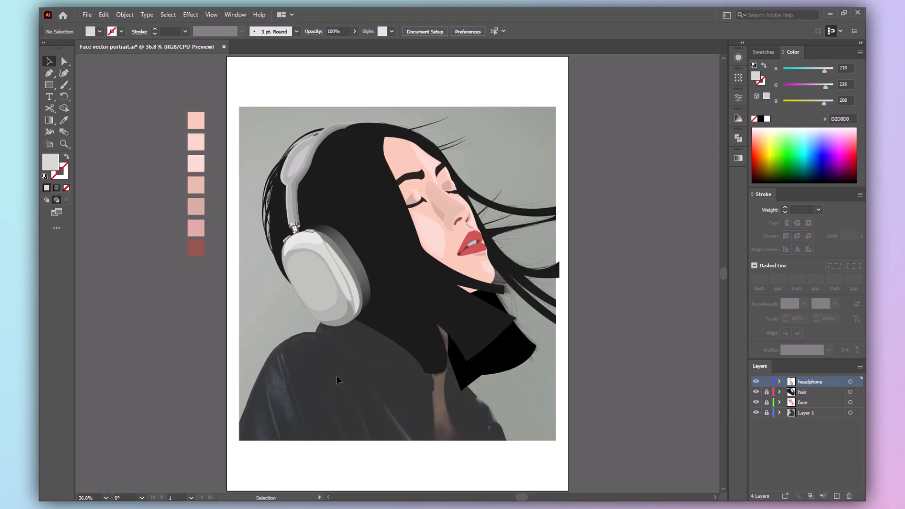
Add a layer named clothes above hair and begin the jacket outline from the hair edge past the ear cup, with no fill and a black stroke
left_click(807, 396)
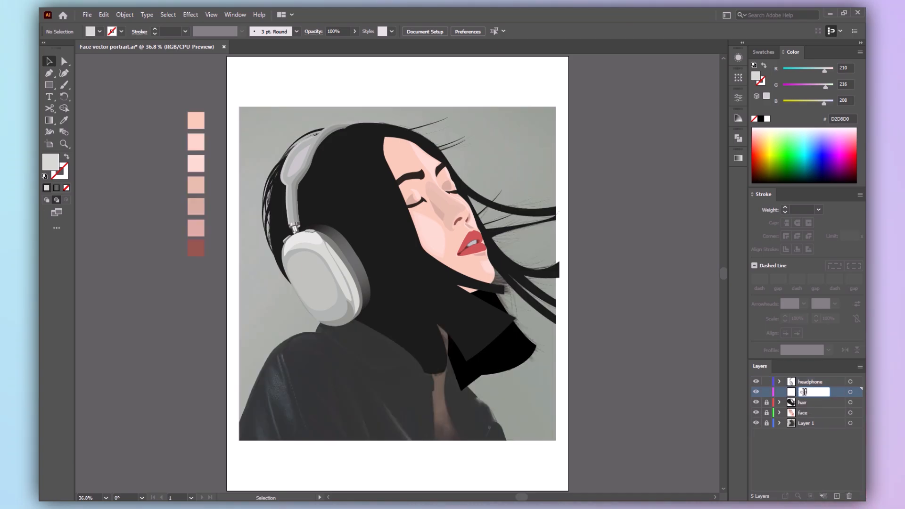
key("p")
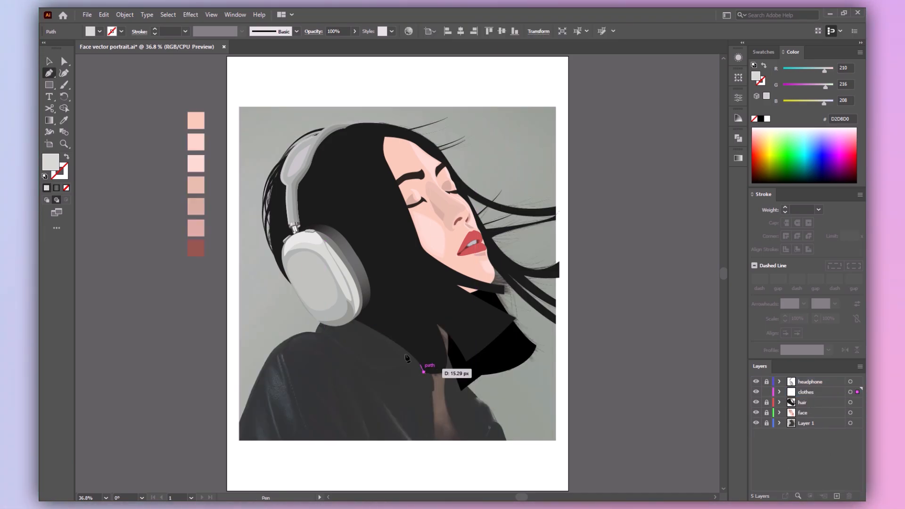
scroll(425, 370, "up", 5)
scroll(402, 321, "down", 2)
scroll(402, 321, "right", 1)
left_click(483, 292)
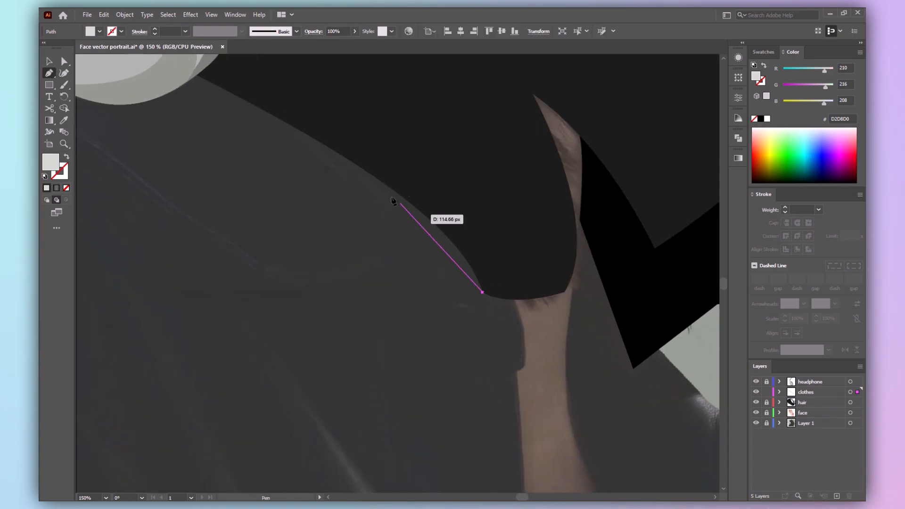
left_click_drag(367, 173, 264, 110)
scroll(265, 110, "up", 2)
scroll(264, 111, "left", 3)
left_click(283, 132)
key("shift+x")
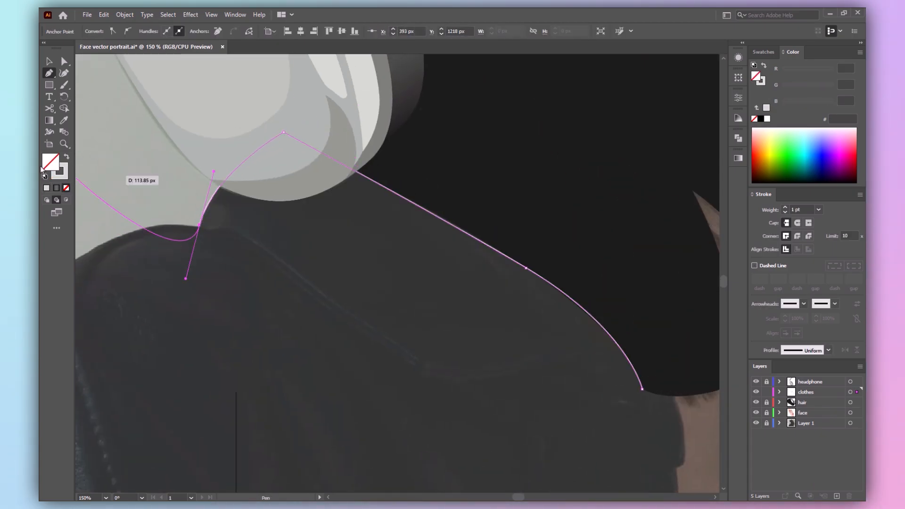
double_click(58, 171)
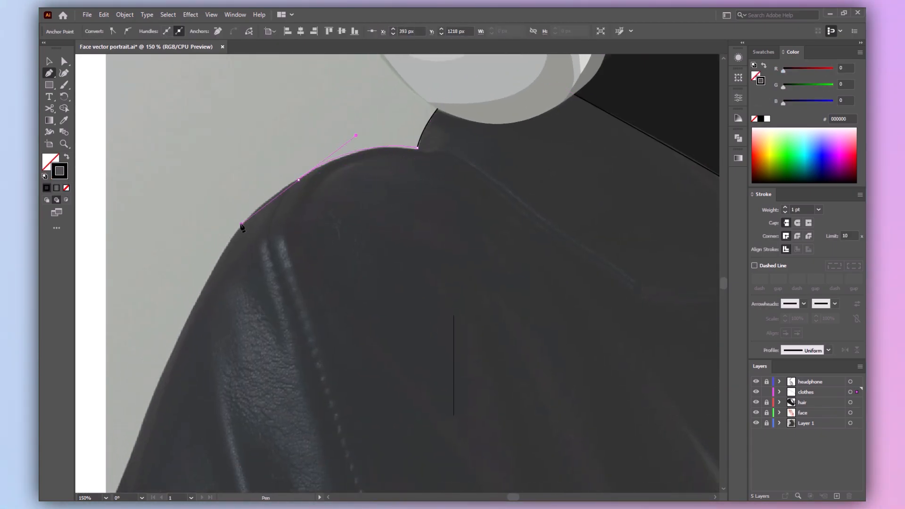
Continue the jacket outline around the shoulder, along the photo's bottom edge and up the neck opening, closing it at its starting point
left_click_drag(241, 224, 242, 226)
left_click_drag(177, 344, 219, 216)
left_click(192, 341)
left_click_drag(552, 281, 45, 306)
left_click_drag(518, 334, 498, 373)
left_click(472, 206)
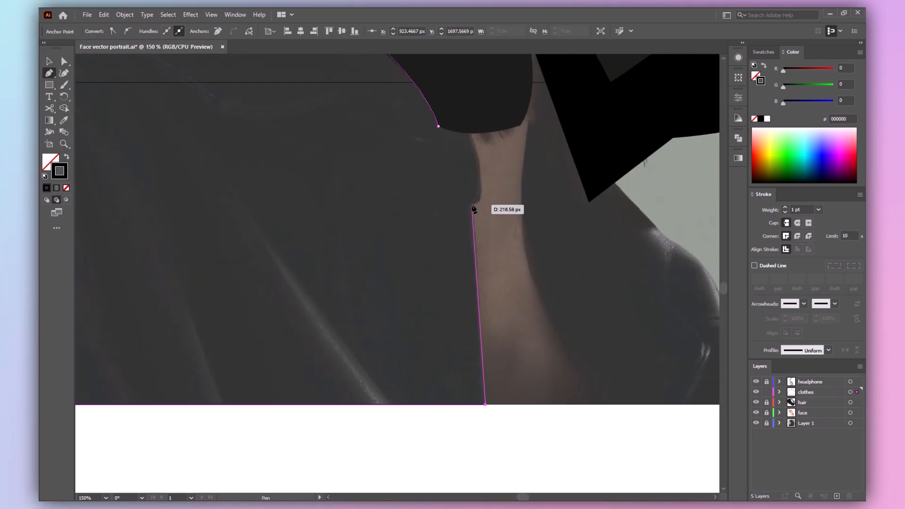
left_click(482, 189)
left_click(481, 172)
left_click(471, 133)
left_click(438, 126)
key("ctrl+0")
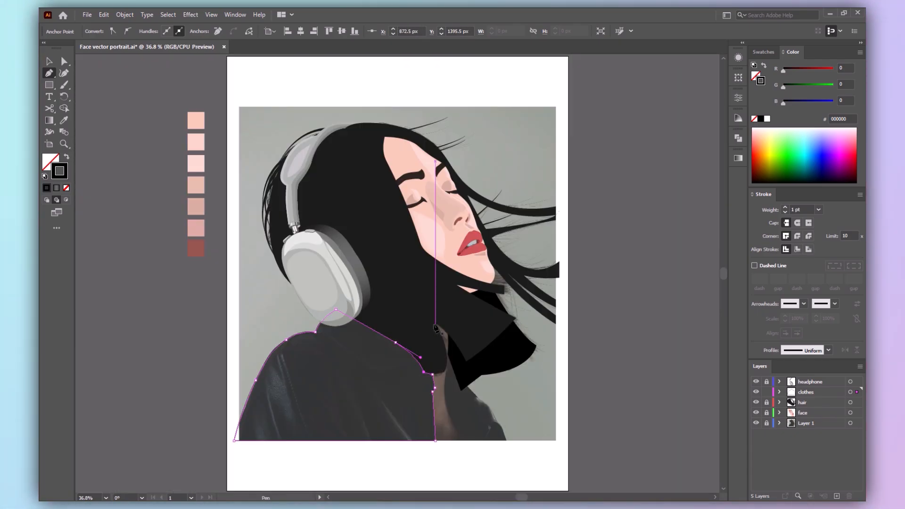
Draw a closed outline around the smaller jacket piece on the far side of the neck opening
key("v")
left_click(491, 401)
key("p")
left_click(448, 355)
left_click_drag(476, 397, 447, 391)
left_click(462, 440)
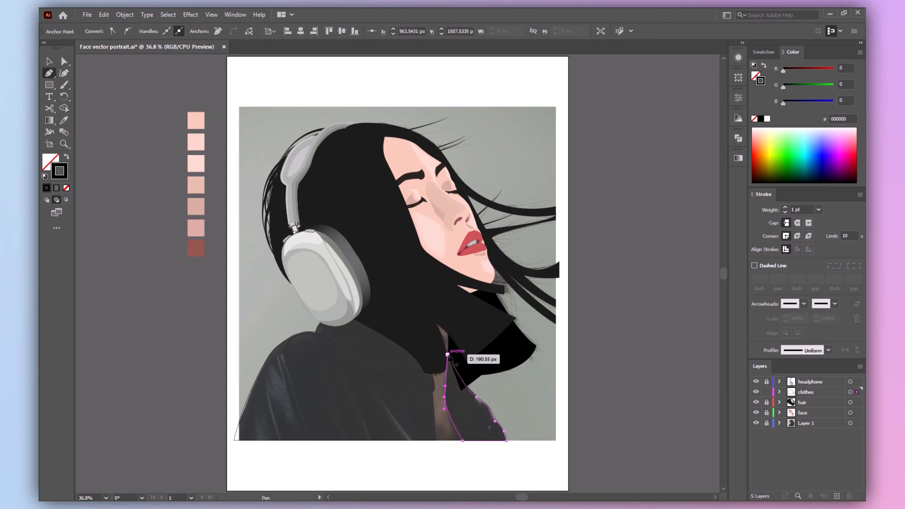
left_click(448, 355)
Draw a jagged closed highlight shape over the leather shine on the jacket's sleeve
key("v")
left_click(385, 337)
key("p")
left_click(278, 355)
left_click(283, 381)
left_click(270, 364)
left_click(274, 390)
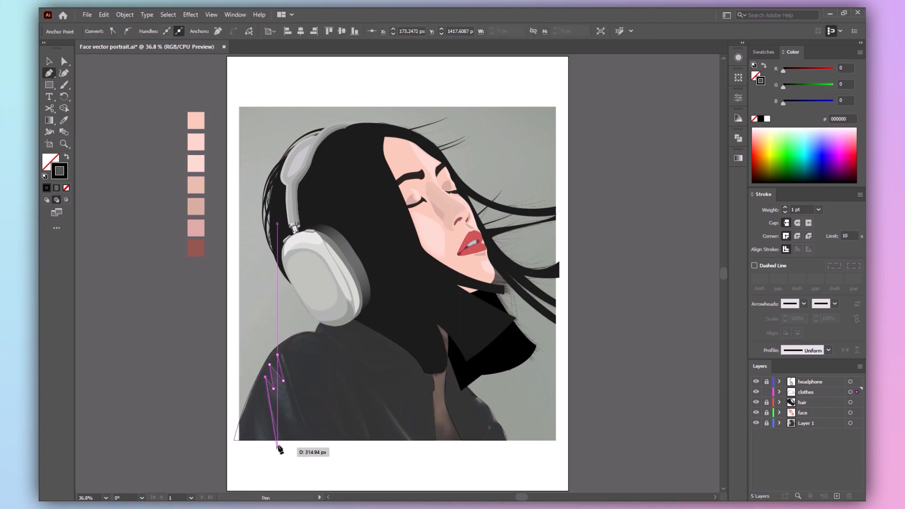
left_click(280, 440)
left_click(277, 355)
left_click(273, 397)
left_click_drag(287, 418, 289, 437)
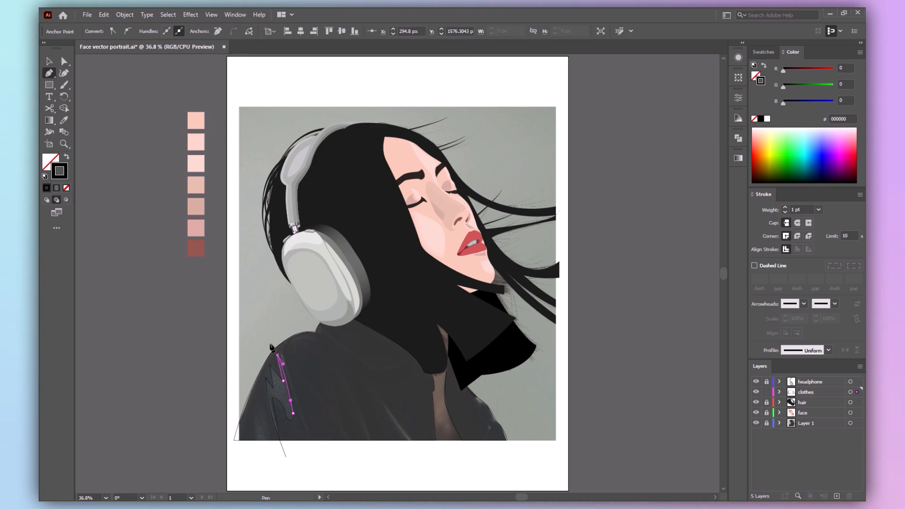
Draw two narrow pointed crease highlights rising from the bottom edge of the main jacket piece
left_click(360, 407)
left_click(369, 440)
left_click(360, 407)
left_click(379, 395)
left_click(414, 441)
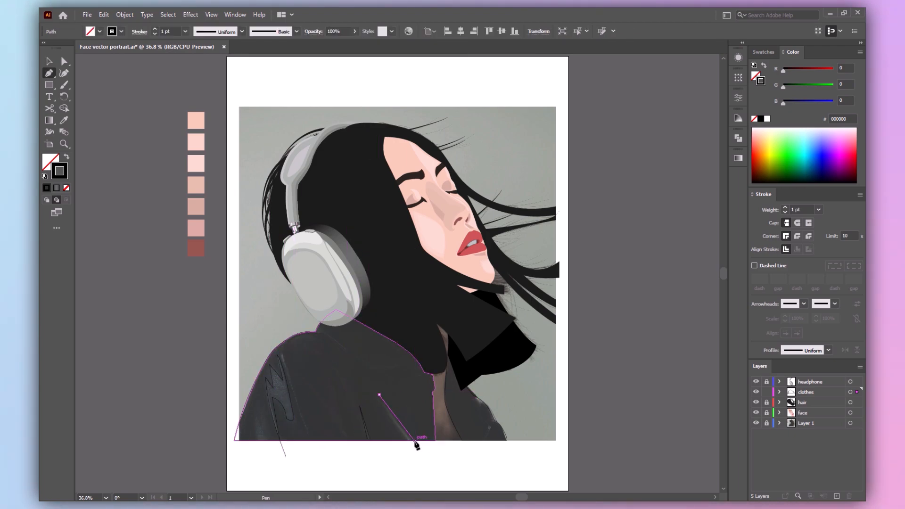
left_click(379, 394)
Draw a thin highlight strip along the collar fold and jagged highlights along the smaller jacket piece's outer edge
key("v")
left_click(373, 370)
key("p")
left_click(315, 332)
left_click_drag(374, 368, 372, 391)
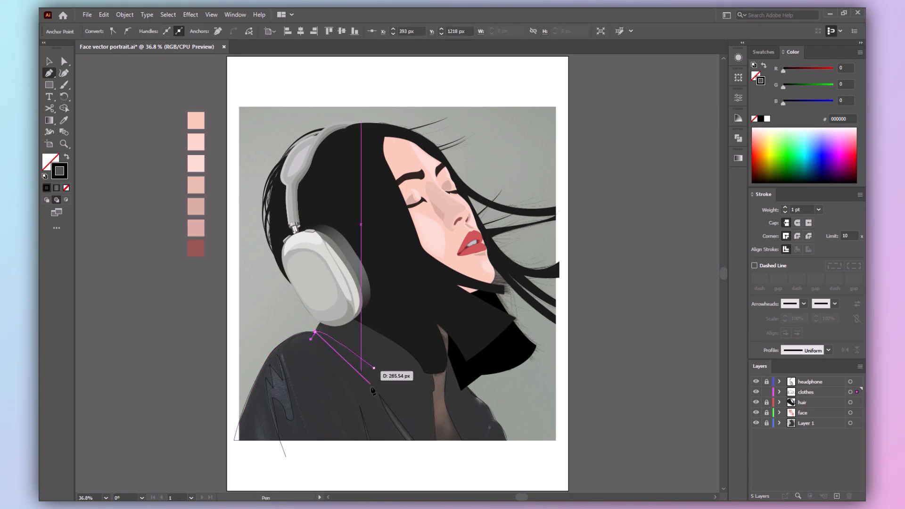
left_click(494, 390, "ctrl")
left_click(470, 386)
left_click_drag(479, 405, 490, 424)
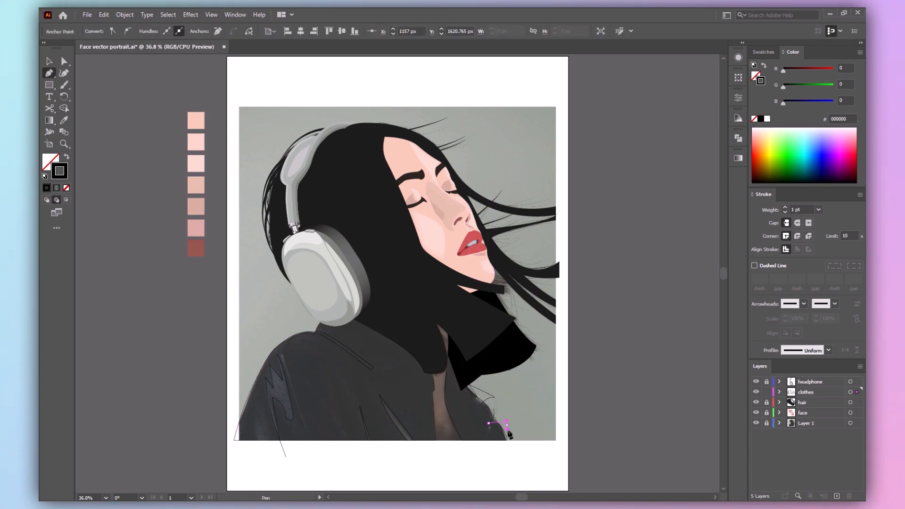
left_click(543, 399, "ctrl")
Trim the highlights on the smaller jacket piece to its outline with the Shape Builder
key("v")
left_click(507, 426)
left_click(507, 441, "shift")
left_click(494, 398, "shift")
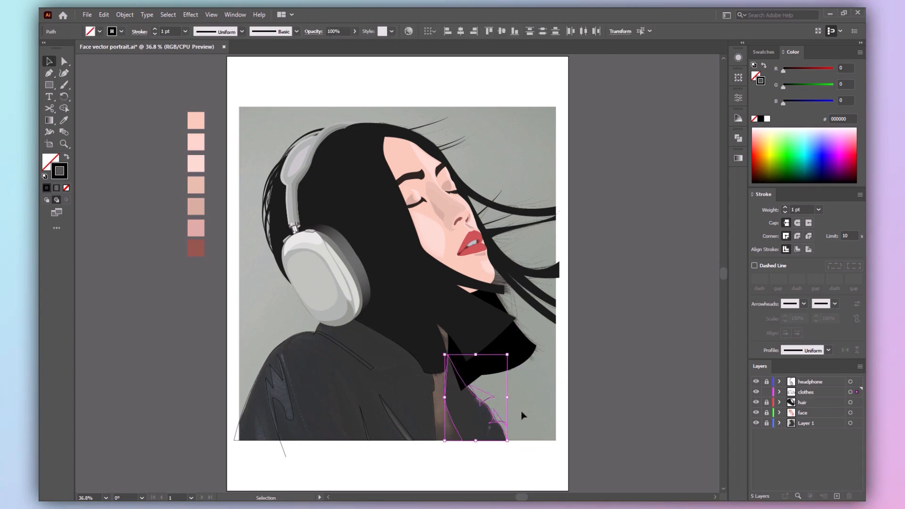
key("shift+m")
left_click_drag(506, 392, 491, 397)
Trim the sleeve highlight at the jacket's bottom edge and fill all the highlight shapes with dark grey
key("v")
left_click(287, 453)
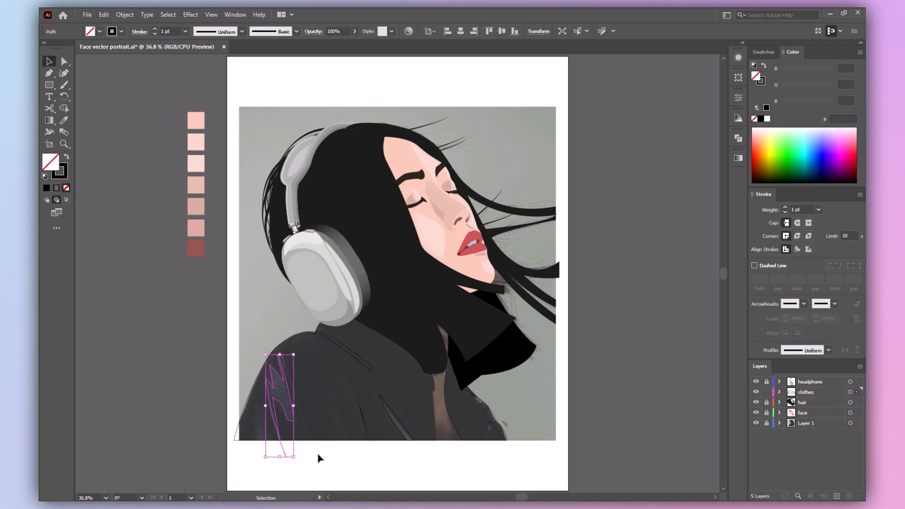
key("v")
left_click(365, 423, "shift")
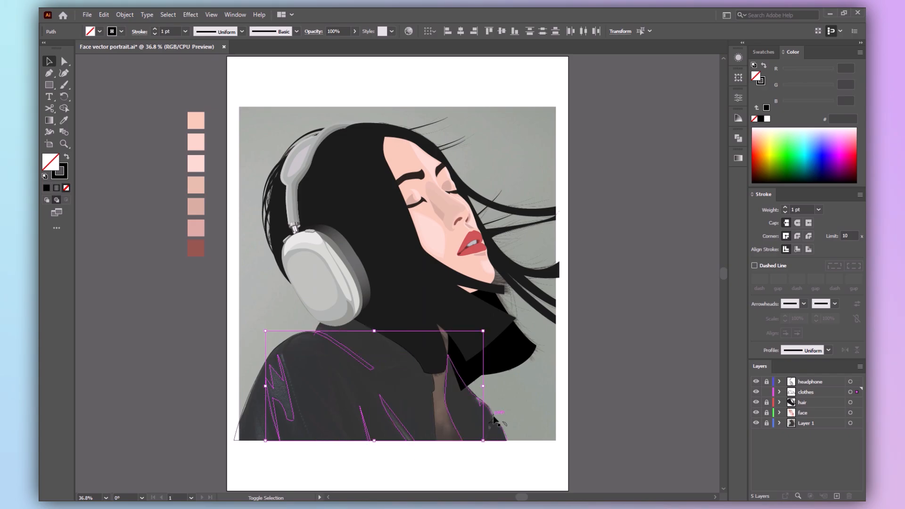
left_click(518, 468)
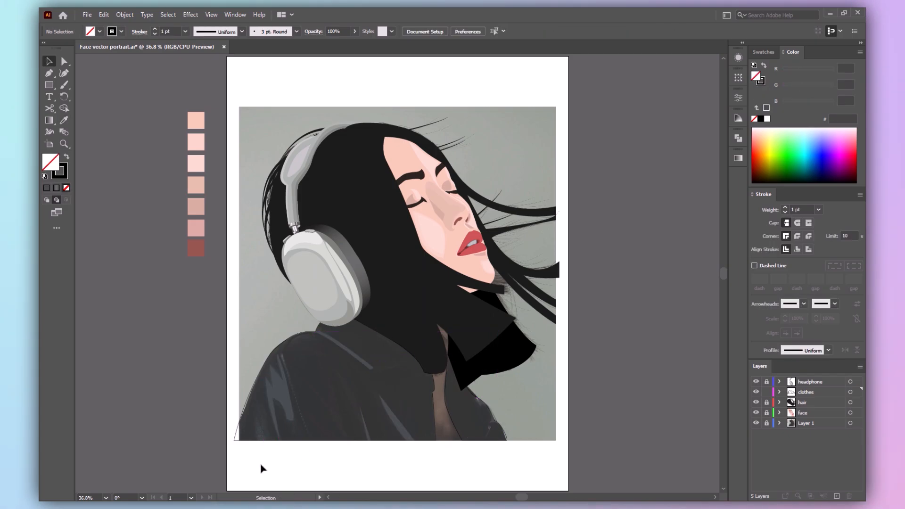
Draw another jagged highlight at the sleeve's lower outer edge and fill it with the sleeve highlight's #474D50
key("p")
left_click(251, 413)
key("v")
key("ctrl+a")
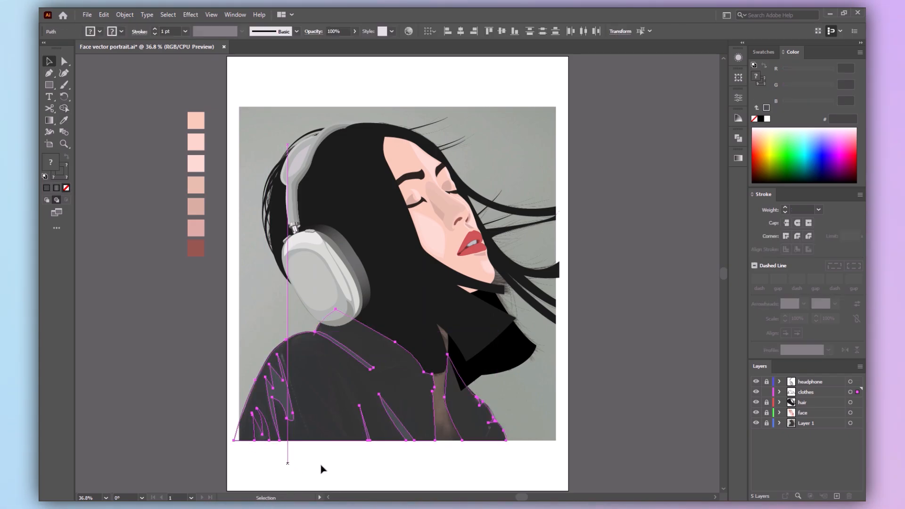
key("i")
left_click(287, 388)
Add a long thin sleeve highlight and a small crease near the jacket's lower middle, trimming the crease's overhang with the Shape Builder
key("p")
left_click(283, 355)
left_click(310, 433)
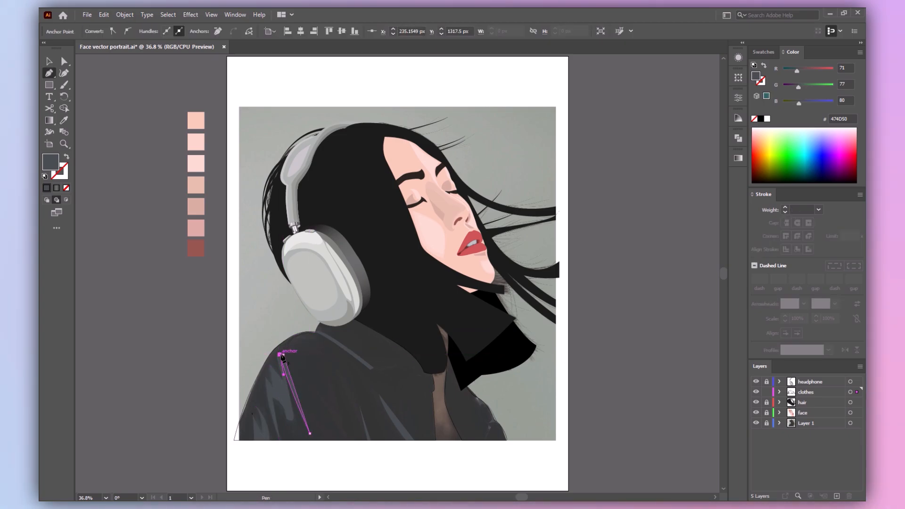
left_click(282, 354)
left_click(331, 416)
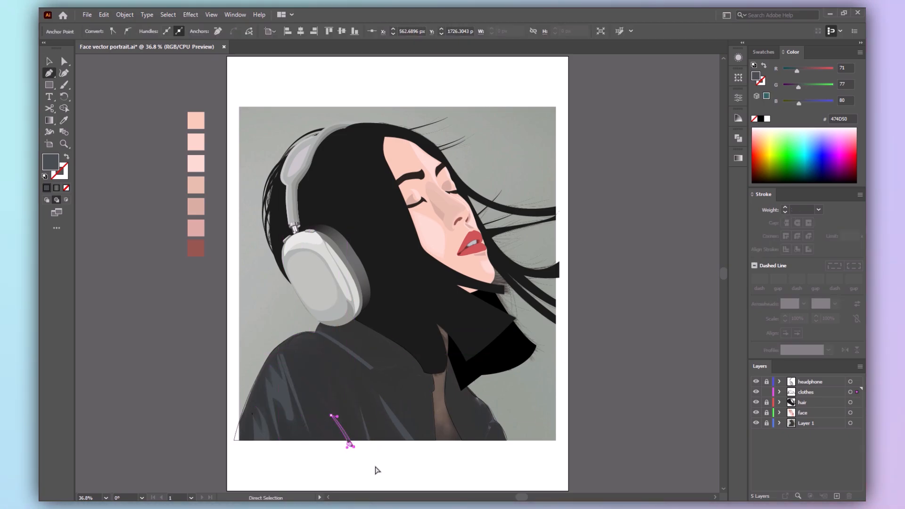
key("ctrl+a")
key("shift+m")
left_click(350, 445, "alt")
Turn the two jacket outlines into solid black fills, place them behind the highlights and return to normal drawing mode
key("v")
left_click(398, 473)
left_click(446, 394)
left_click(433, 392, "shift")
key("shift+x")
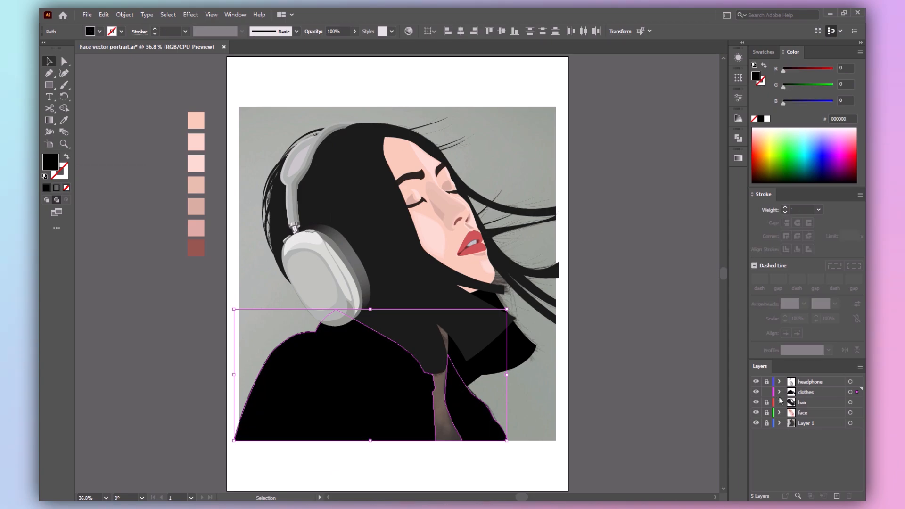
left_click(779, 393)
right_click(266, 409)
mouse_move(325, 358)
left_click(418, 390)
left_click(46, 200)
left_click(572, 403)
left_click(425, 406)
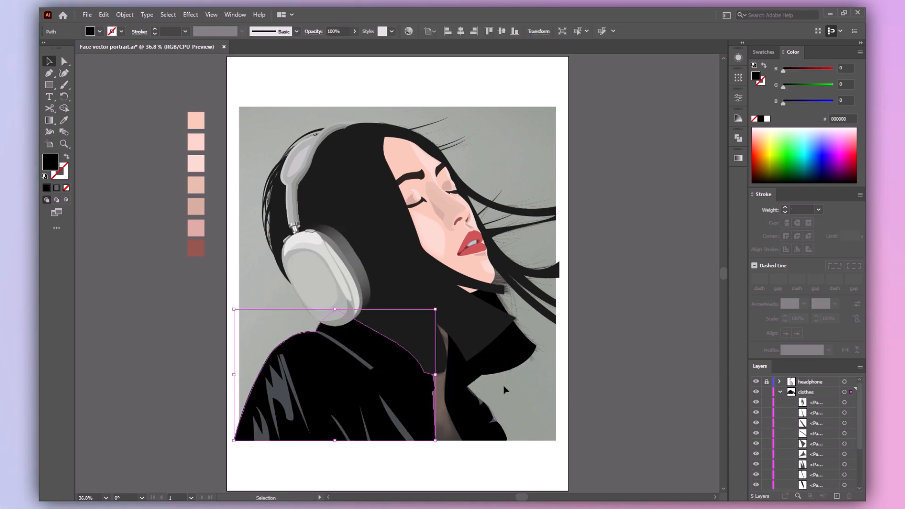
left_click(474, 409, "shift")
double_click(51, 162)
key("ctrl+v")
left_click(619, 225)
key("ctrl+z")
left_click(670, 357)
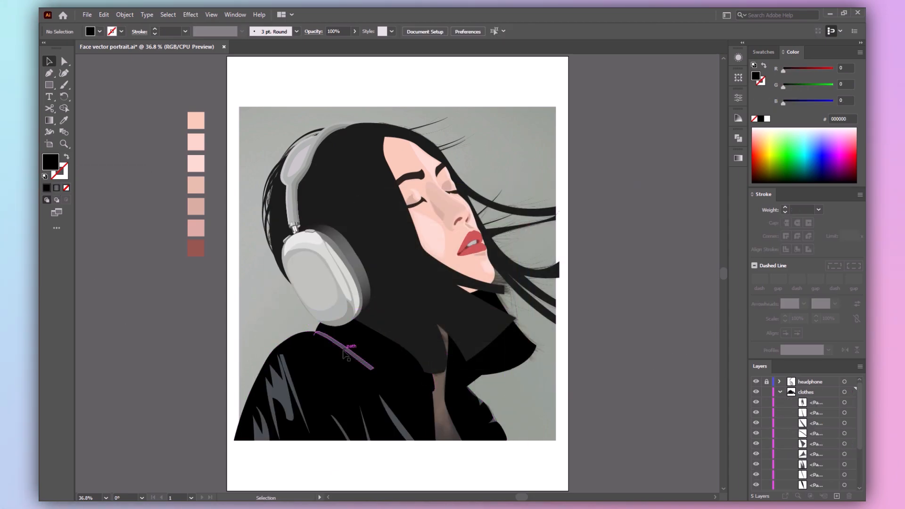
Group the jacket highlights and fill the main jacket piece with #3D3D3D
left_click(344, 354)
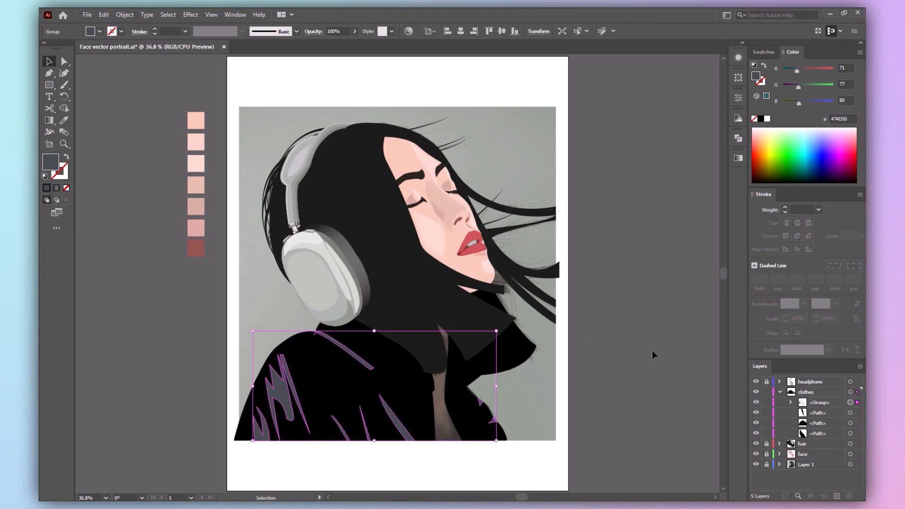
left_click(348, 381)
double_click(51, 162)
key("ctrl+v")
left_click(619, 224)
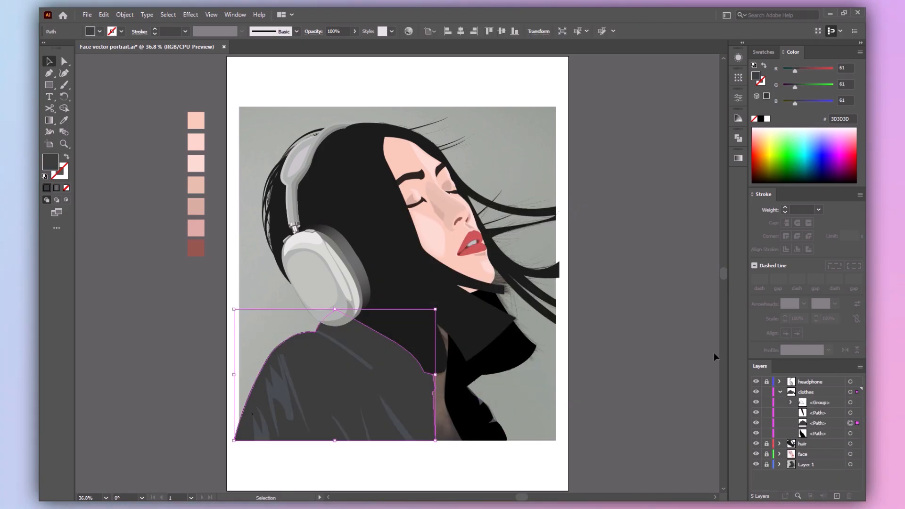
Match the smaller jacket piece to the main piece's fill and recolor the highlight group to #707070
left_click(471, 408)
key("i")
left_click(405, 401)
key("v")
left_click(850, 402)
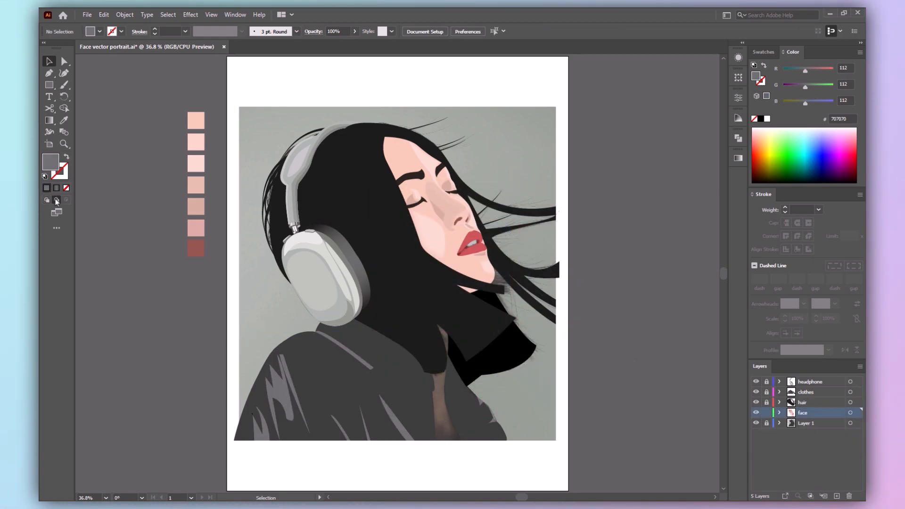
Draw a closed neck shape behind the artwork on the face layer, covering the jacket opening, and fill it with #F4C9B6
left_click(448, 325)
left_click(445, 394)
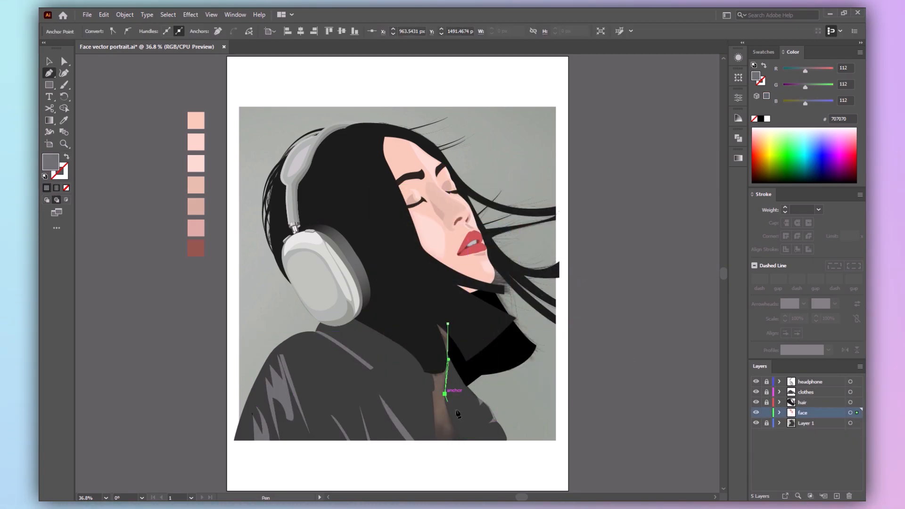
left_click(469, 441)
left_click(431, 441)
left_click(420, 310)
left_click(449, 325)
key("v")
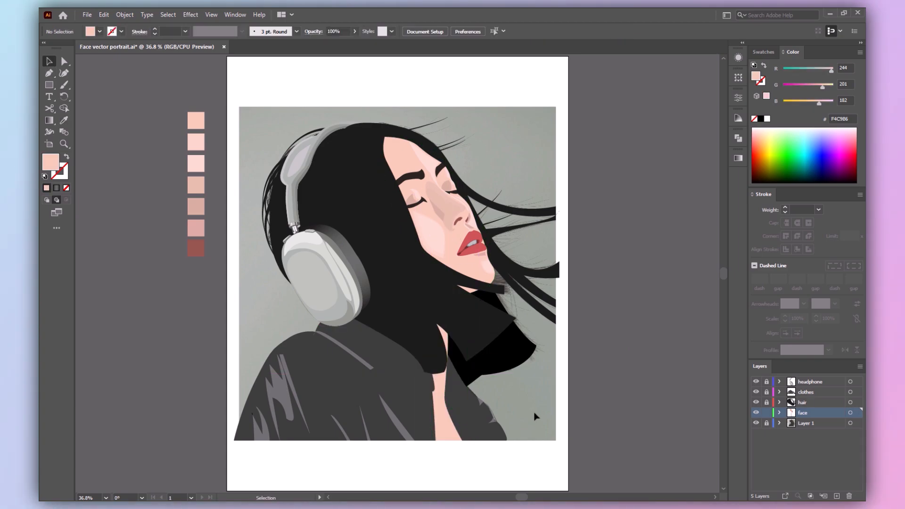
Draw a closed highlight shape over the lower neck and fill it with a light tone from the skin swatches
left_click(66, 157)
left_click_drag(440, 444, 415, 406)
left_click(453, 398)
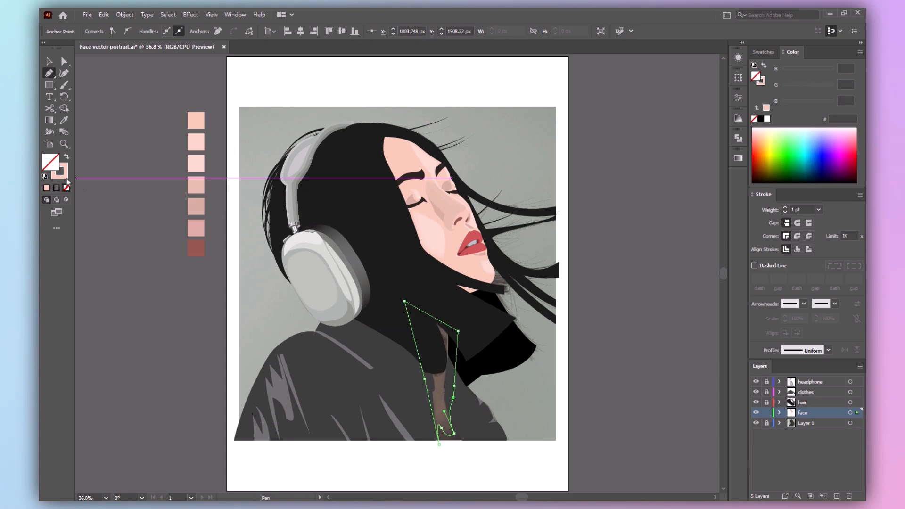
key("i")
left_click(196, 165)
key("v")
left_click(188, 322)
Recolor the neck base to a darker skin swatch and fill the neck highlight with #F6D4C5
left_click(447, 442)
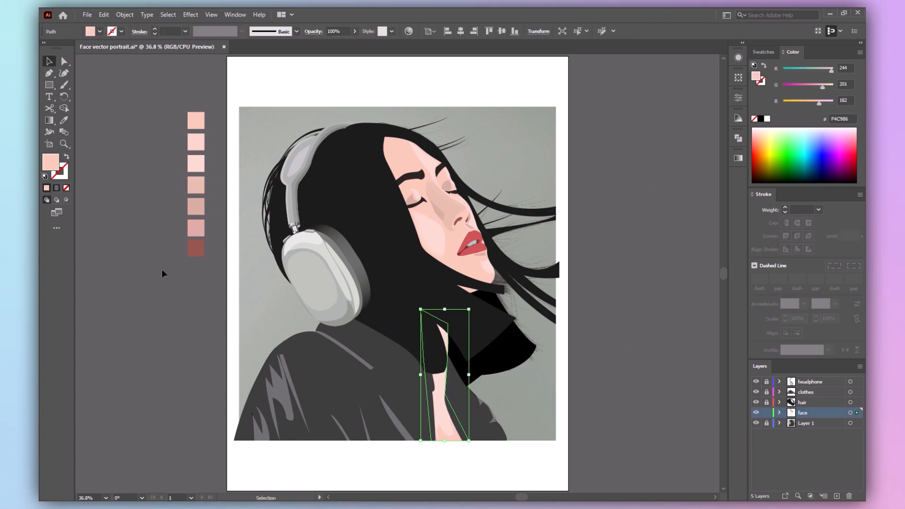
key("i")
left_click(196, 142)
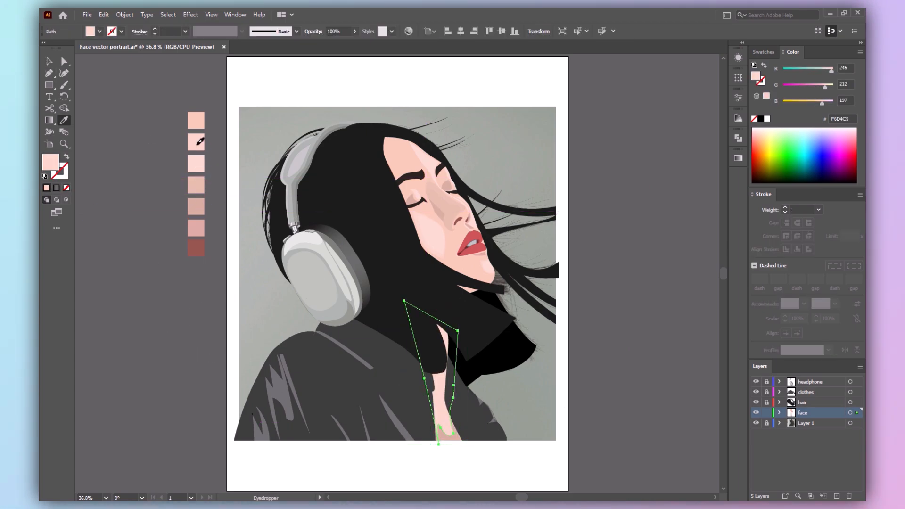
key("v")
left_click(628, 370)
Hide the reference photo layer and adjust the jacket's collar edge to close the white gap along the hair
left_click(756, 423)
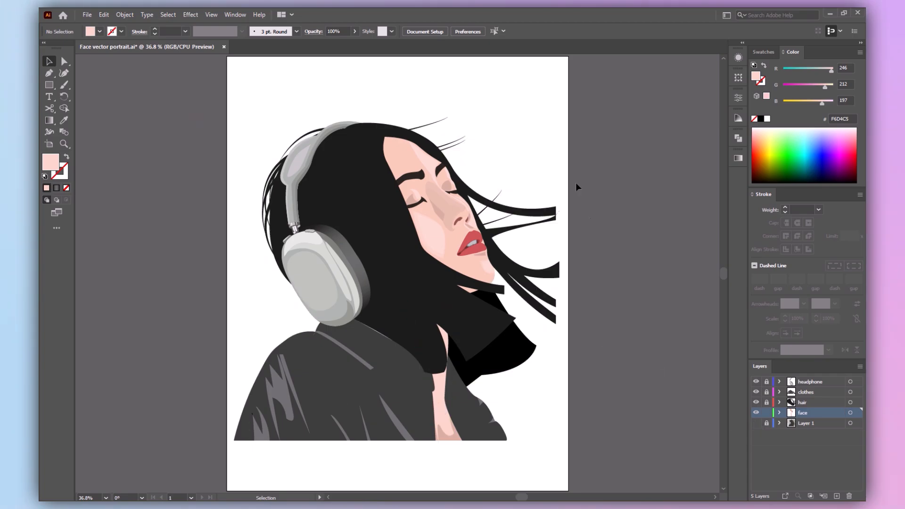
left_click(361, 343)
scroll(360, 343, "up", 3)
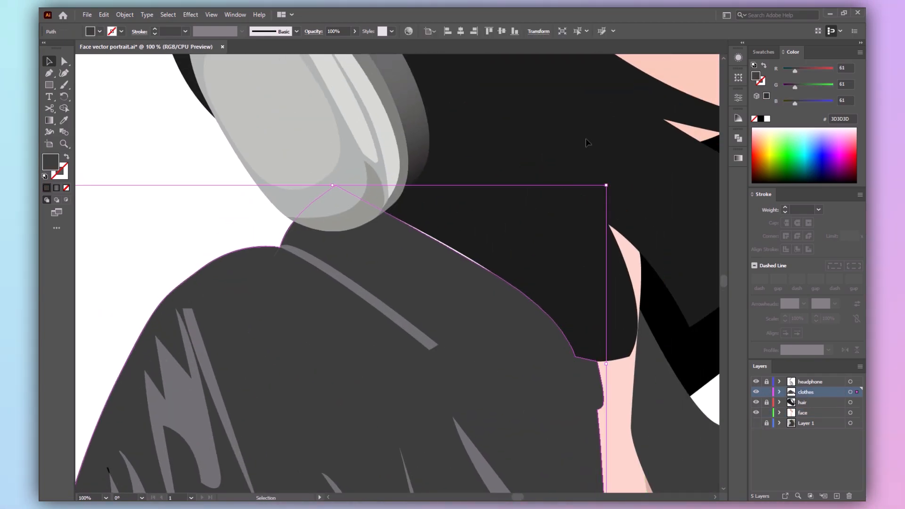
key("p")
key("v")
left_click(641, 389)
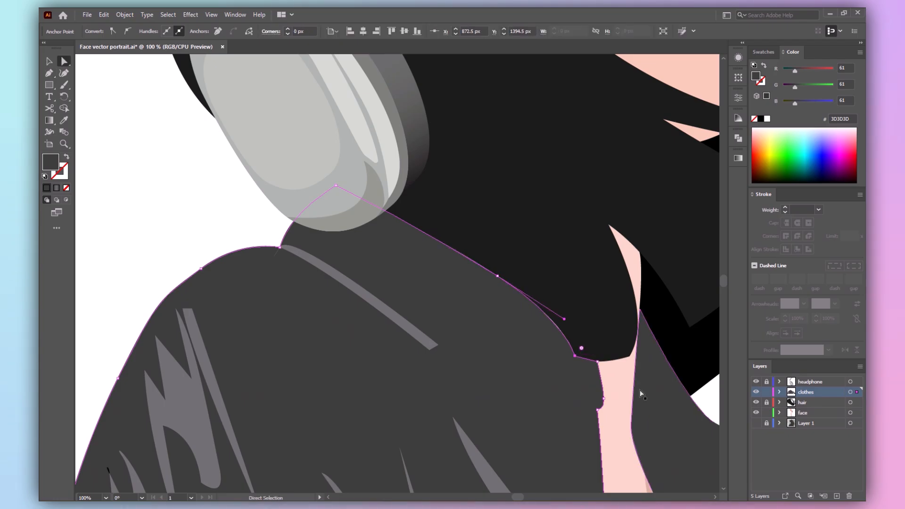
key("ctrl+0")
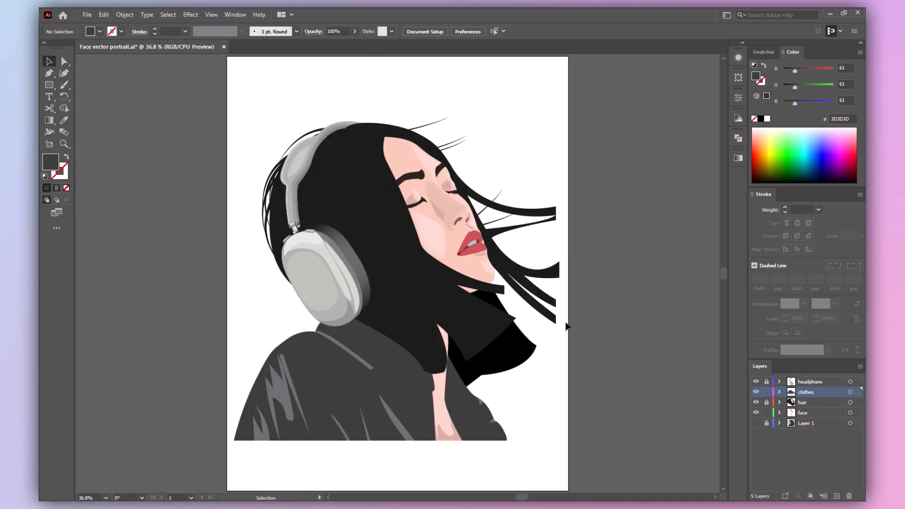
Trim the blunt end of the long hair strand at the photo's edge into a tapered tip with Shape Builder
left_click(775, 402)
key("p")
mouse_move(553, 273)
left_mouse_down()
mouse_move(565, 274)
mouse_move(554, 272)
left_mouse_up()
key("ctrl+a")
key("shift+m")
key("v")
left_click(615, 405)
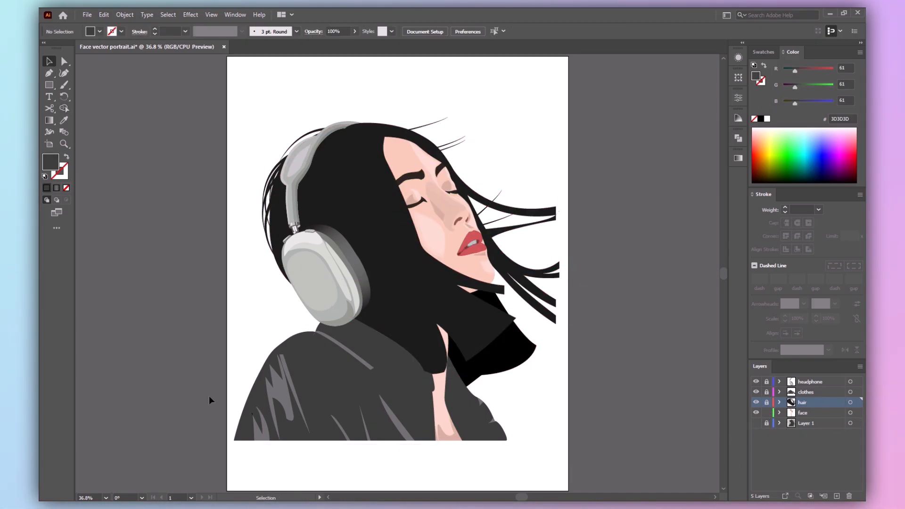
Draw a wavy cutting outline across the bottom of the jacket with the Pen tool on the face layer
key("p")
left_click(803, 412)
left_click(211, 358)
left_click_drag(314, 420, 330, 421)
mouse_move(355, 436)
left_mouse_down()
mouse_move(421, 420)
mouse_move(452, 441)
left_mouse_up()
left_click_drag(476, 438, 485, 438)
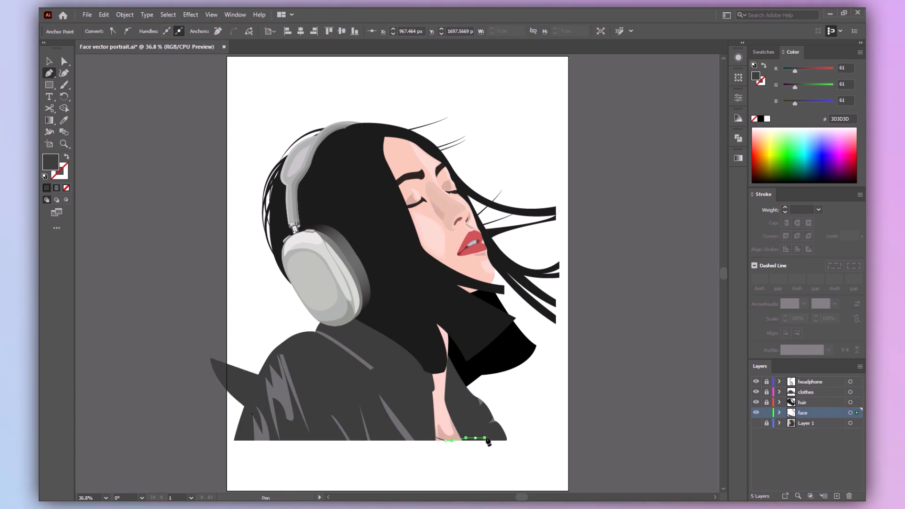
left_click(530, 431)
left_click(534, 449, "ctrl")
Reshape the wavy outline's curve where it crosses the jacket's outer sleeve edge
left_click(242, 420)
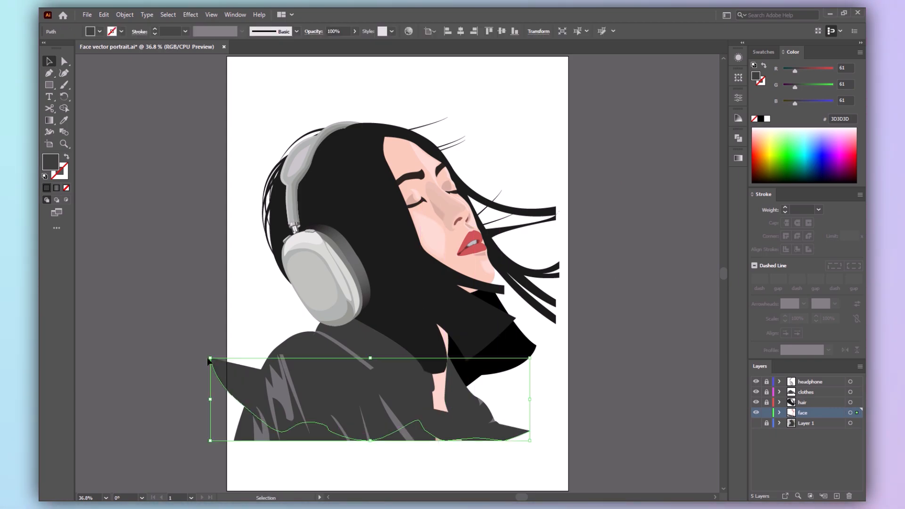
key("a")
left_click(239, 401)
left_click_drag(241, 405, 234, 424)
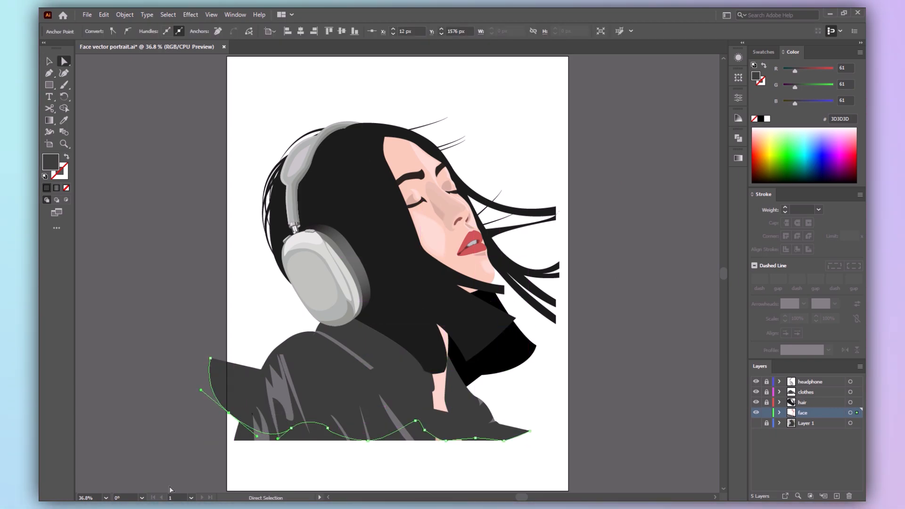
Move the wavy shape from the face layer to the clothes layer in its original position and lock the face layer
key("v")
key("ctrl+a")
left_click(766, 413)
left_click(768, 392)
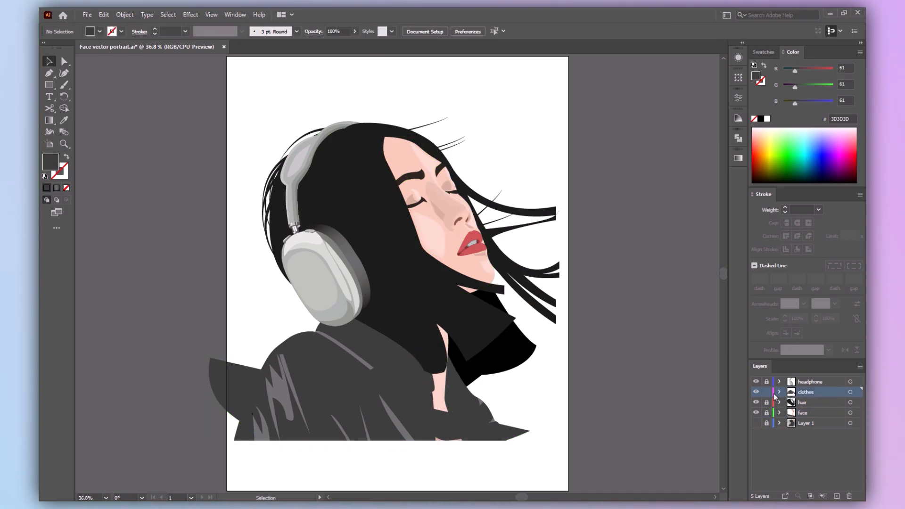
left_click(767, 413)
left_click(216, 383)
key("ctrl+x")
left_click(807, 393)
left_click(104, 14)
left_click(146, 106)
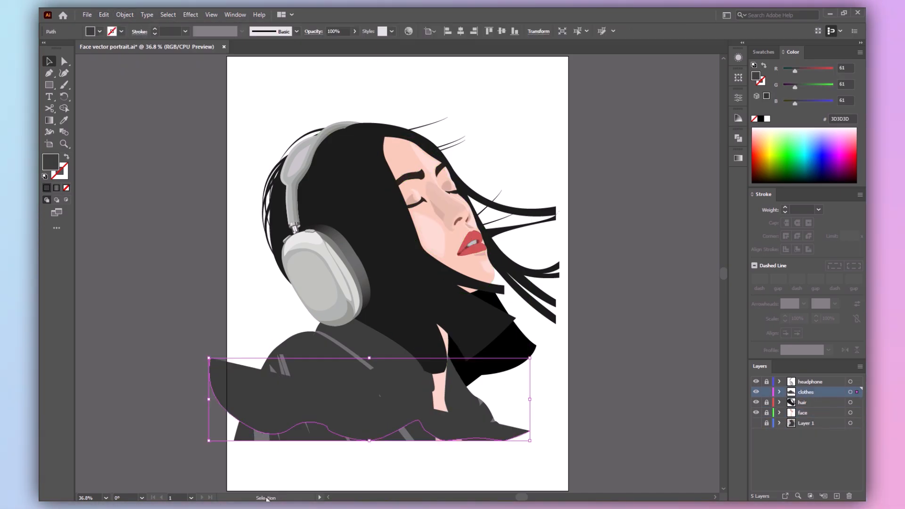
Cut away the jacket's straight bottom edge along the wavy outline with Shape Builder
key("ctrl+a")
key("shift+m")
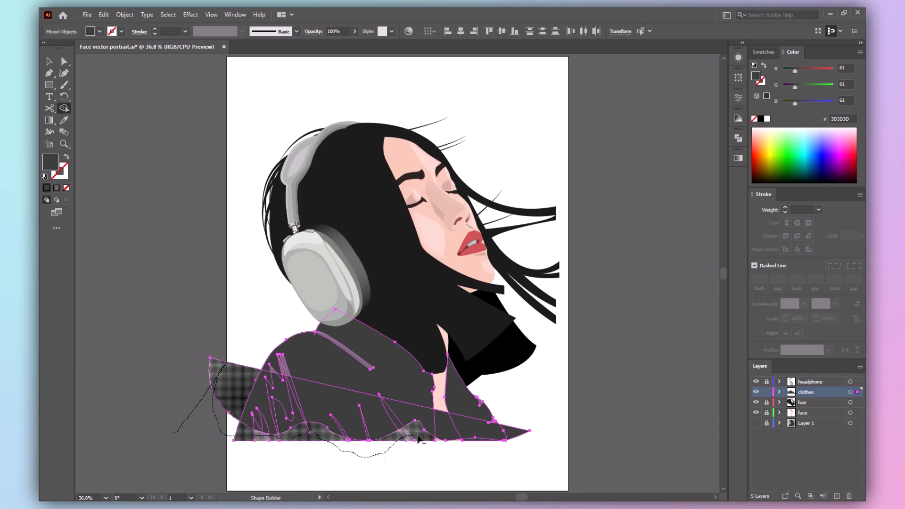
left_click_drag(443, 448, 434, 471)
key("v")
Swap the fill and stroke of the leftover jacket piece so it no longer covers the highlights
left_click(542, 413)
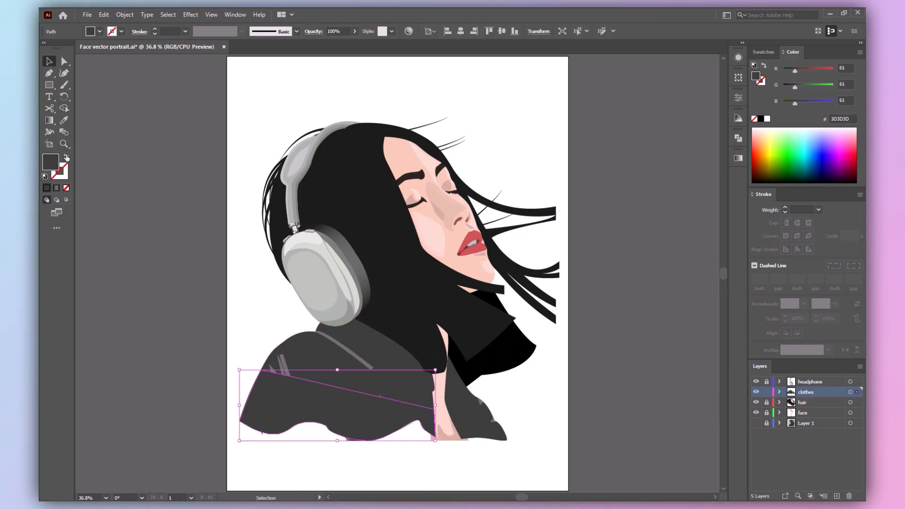
left_click(491, 432)
left_click(68, 160)
left_click(433, 447)
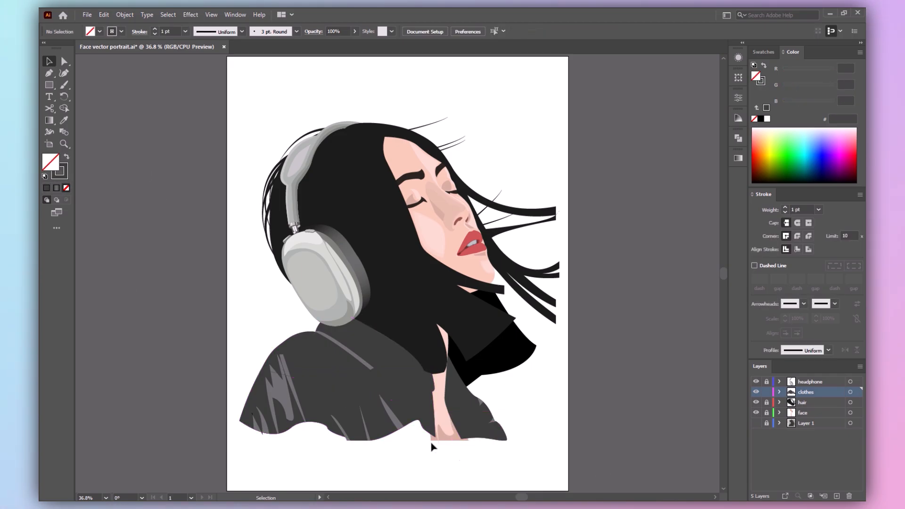
Remove the highlight tips and leftover fragments sticking out below the jacket's wavy hem with Shape Builder
key("z")
left_click_drag(223, 395, 335, 473)
key("v")
double_click(350, 275)
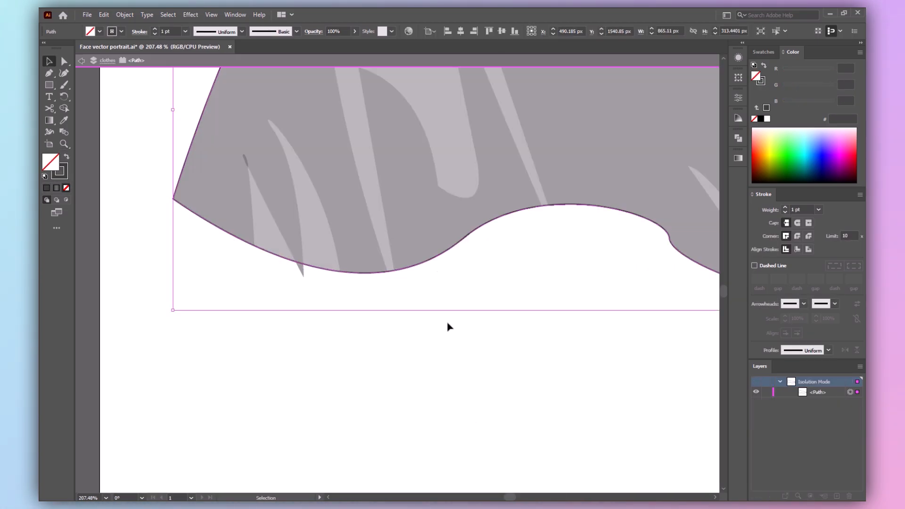
double_click(399, 343)
key("ctrl+a")
key("shift+m")
left_click(303, 274, "alt")
left_click_drag(609, 332, 198, 315)
left_click(402, 285, "alt")
left_click_drag(574, 347, 118, 415)
key("v")
Draw a wavy hem line across the neck between the two jacket pieces and trim the neck shapes below it
left_click(478, 204)
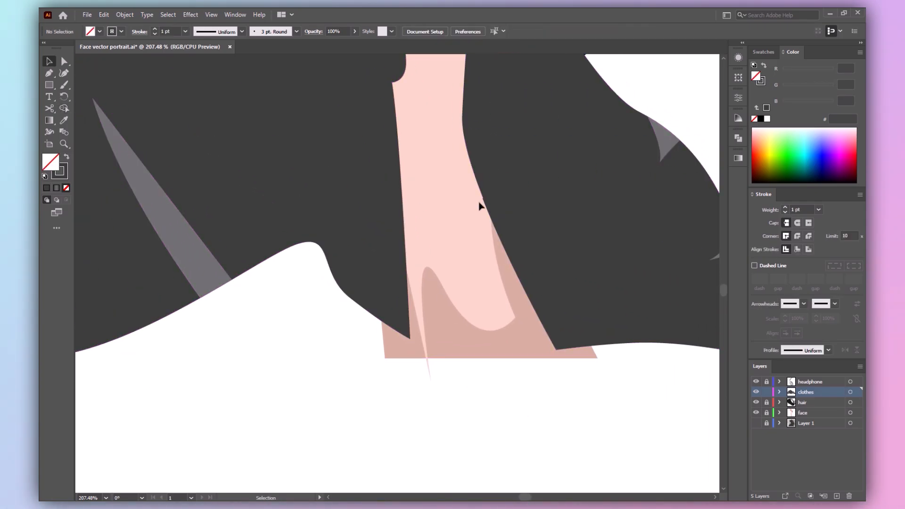
left_click(410, 339)
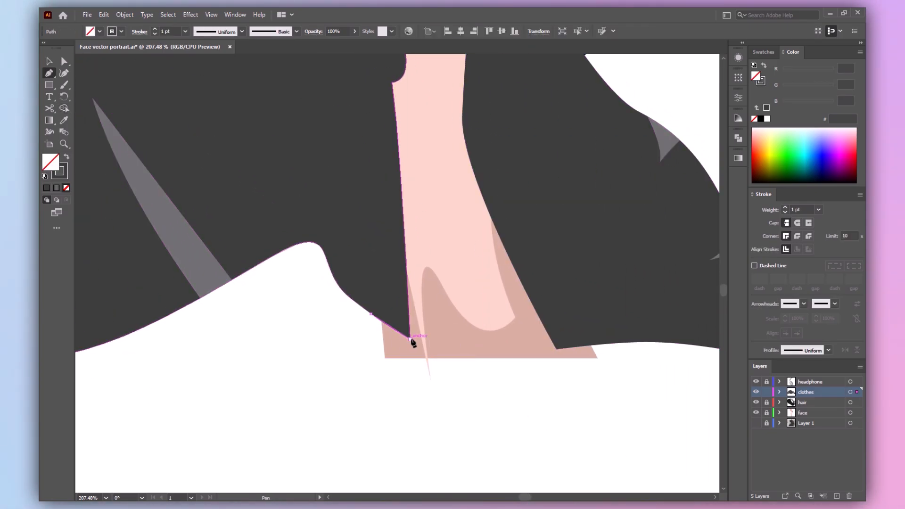
left_click_drag(556, 349, 633, 343)
key("v")
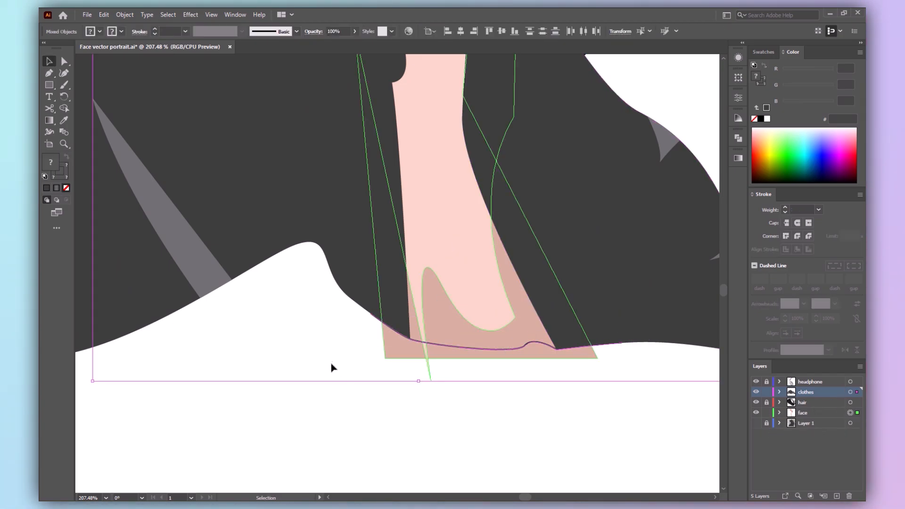
key("ctrl+shift+a")
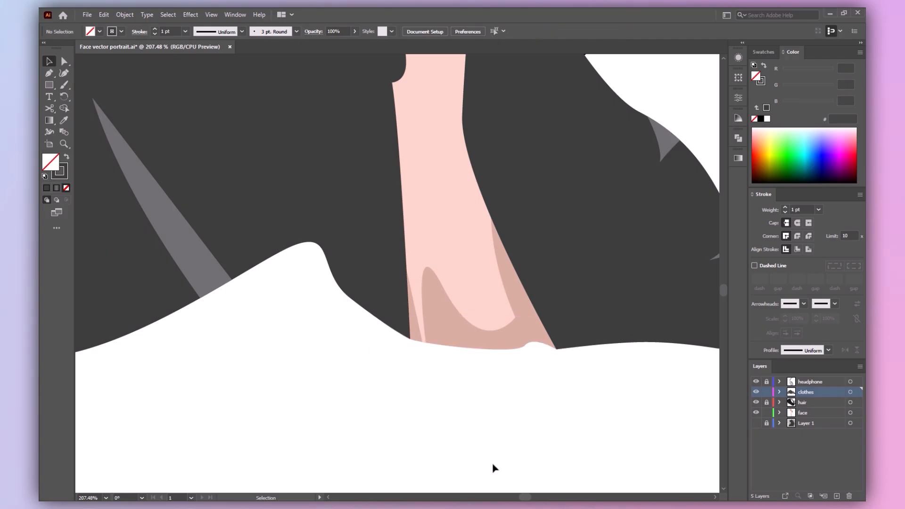